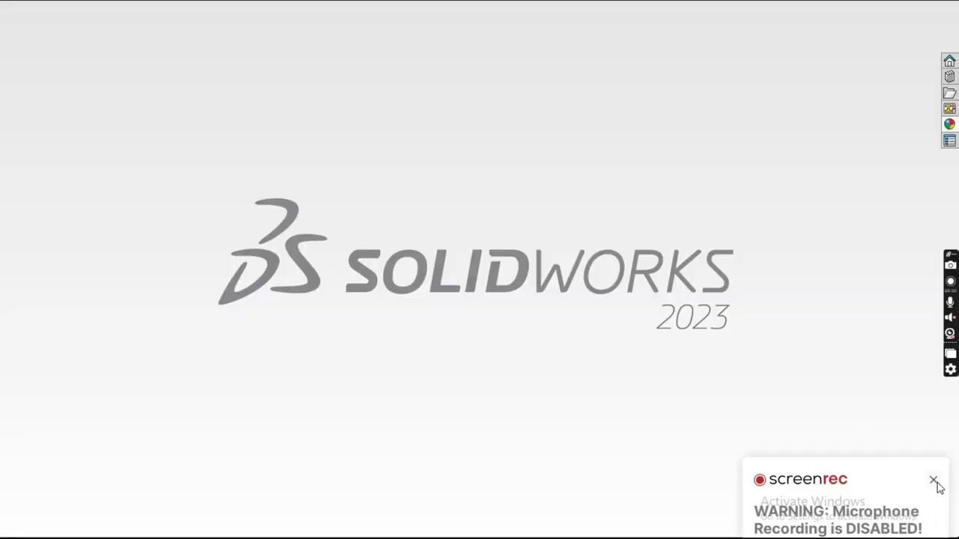
Step: Start a new part and draw a center rectangle at the origin on the Top Plane
click(934, 481)
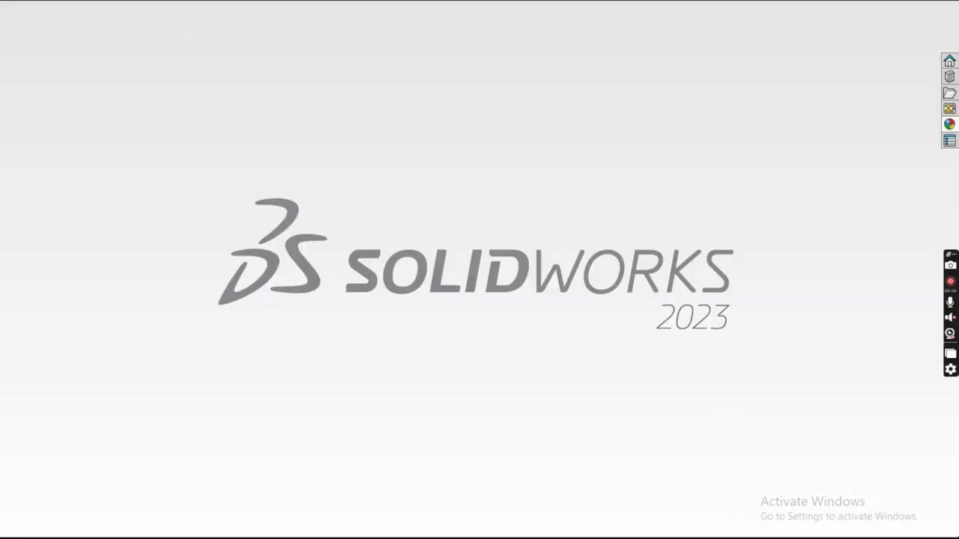
key(ctrl+n)
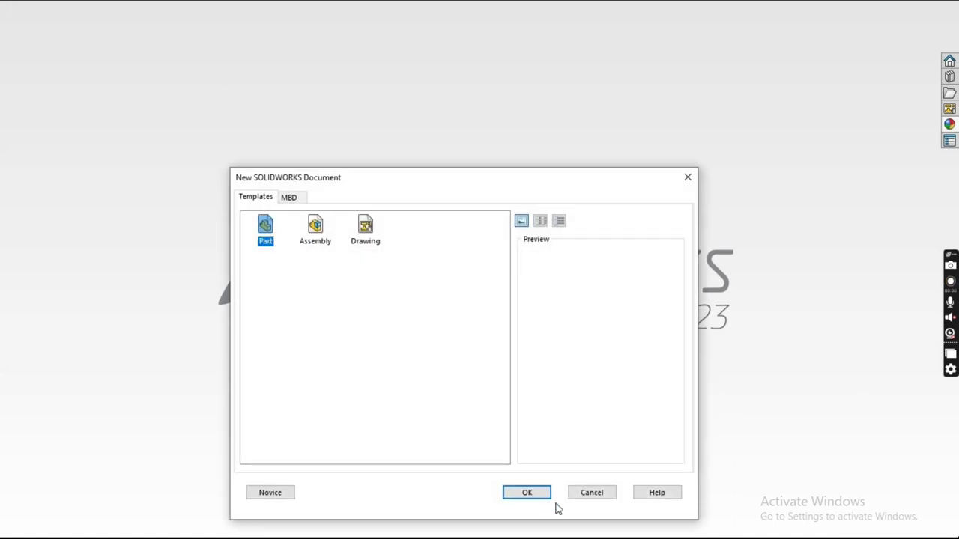
click(546, 491)
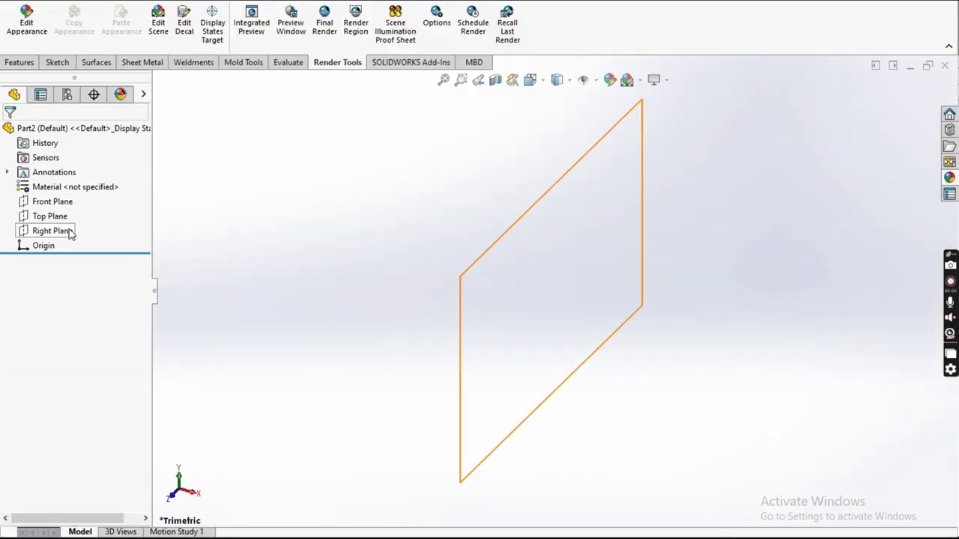
click(50, 215)
click(83, 196)
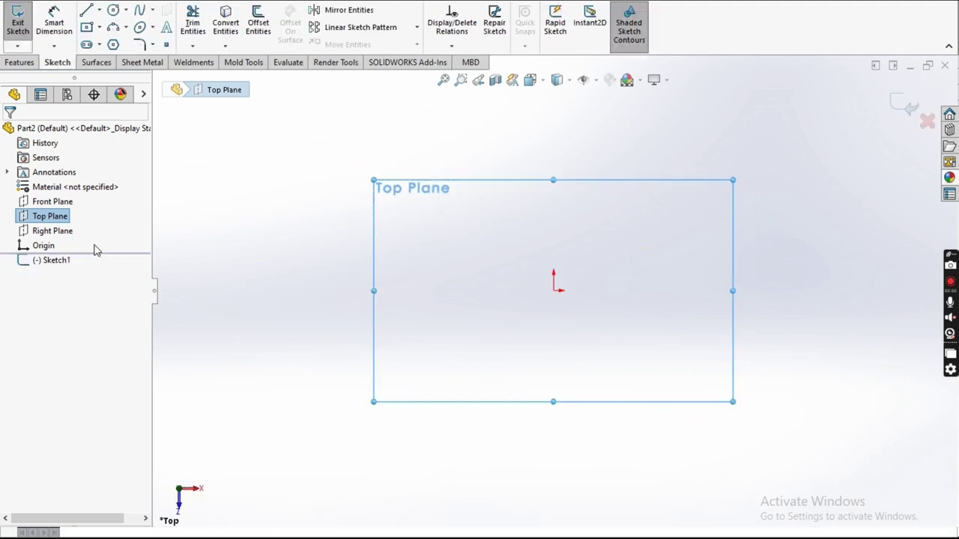
click(86, 27)
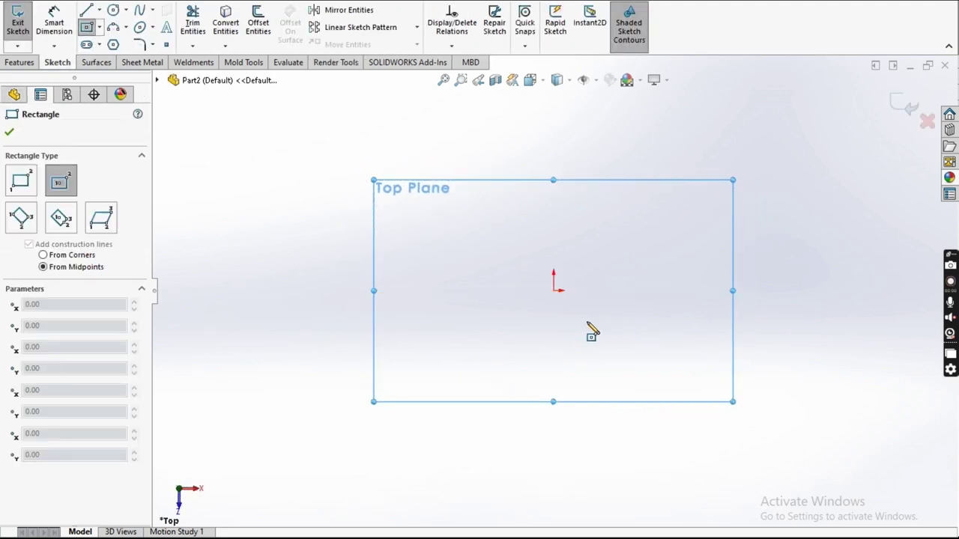
click(553, 290)
click(698, 420)
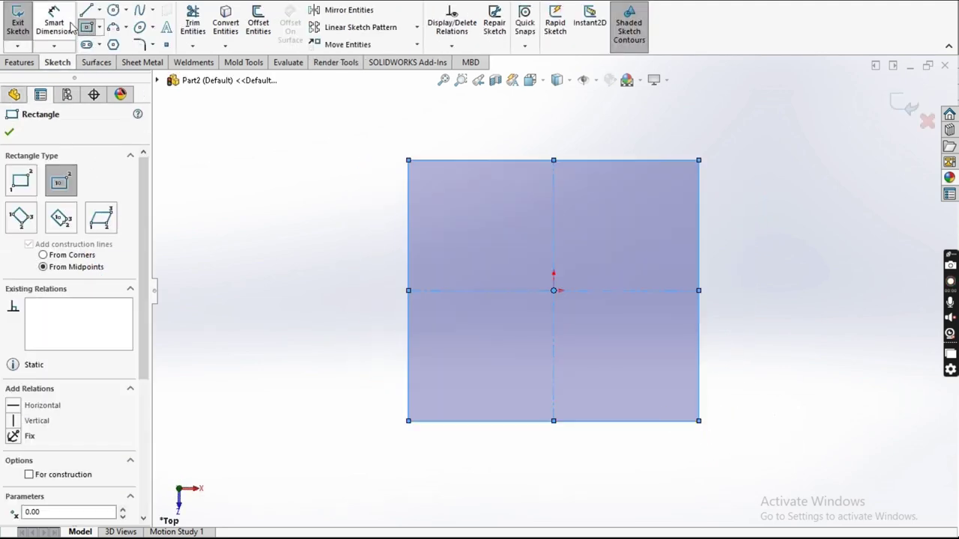
Step: Dimension the rectangle's width and height to 1000 mm each
click(69, 27)
click(524, 160)
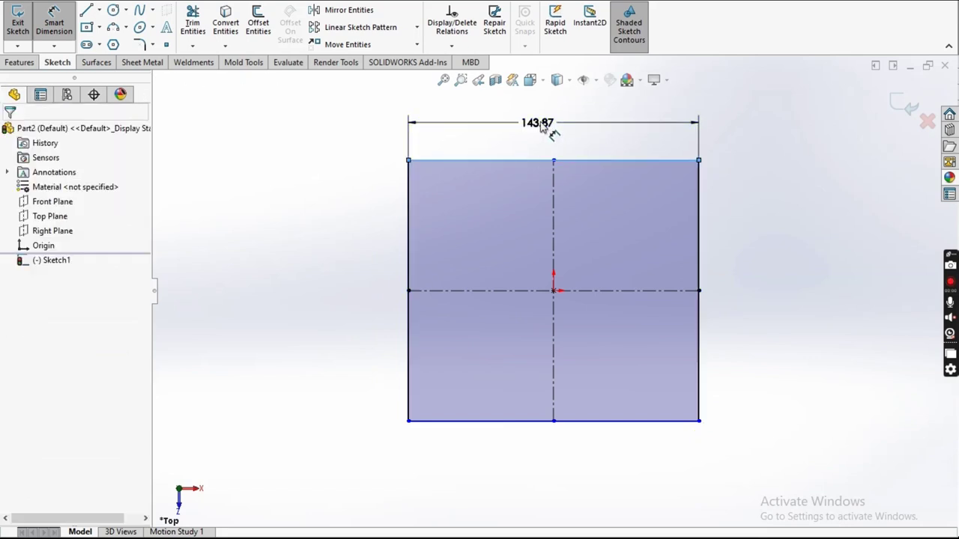
click(545, 128)
text(1000)
key(Return)
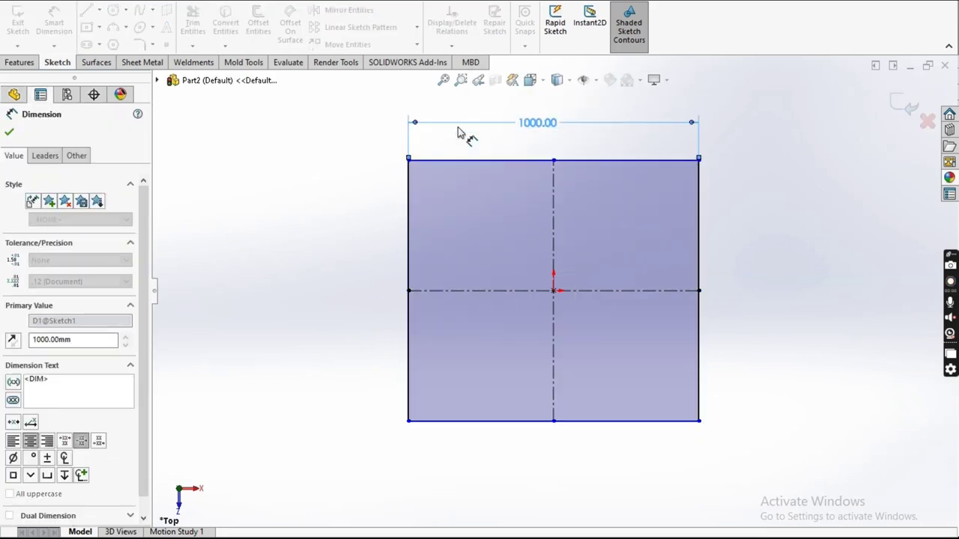
click(408, 268)
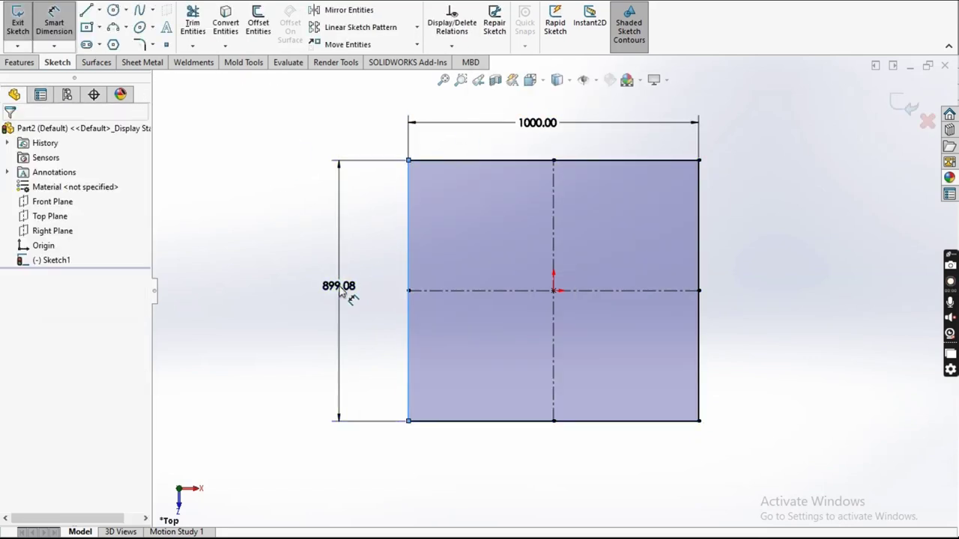
click(341, 292)
text(1000)
key(Return)
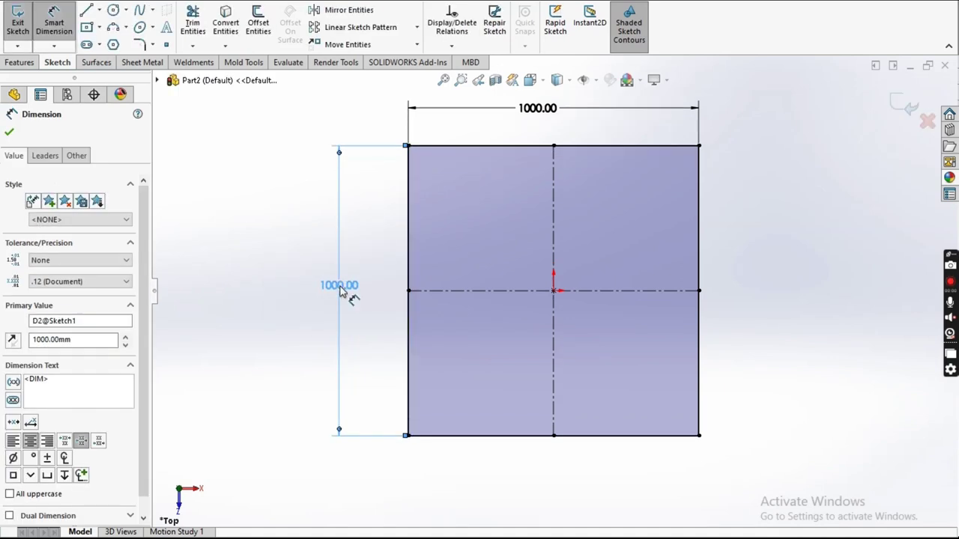
Step: Extrude the 1000 mm square 100 mm downward in reversed direction as Boss-Extrude1
click(19, 63)
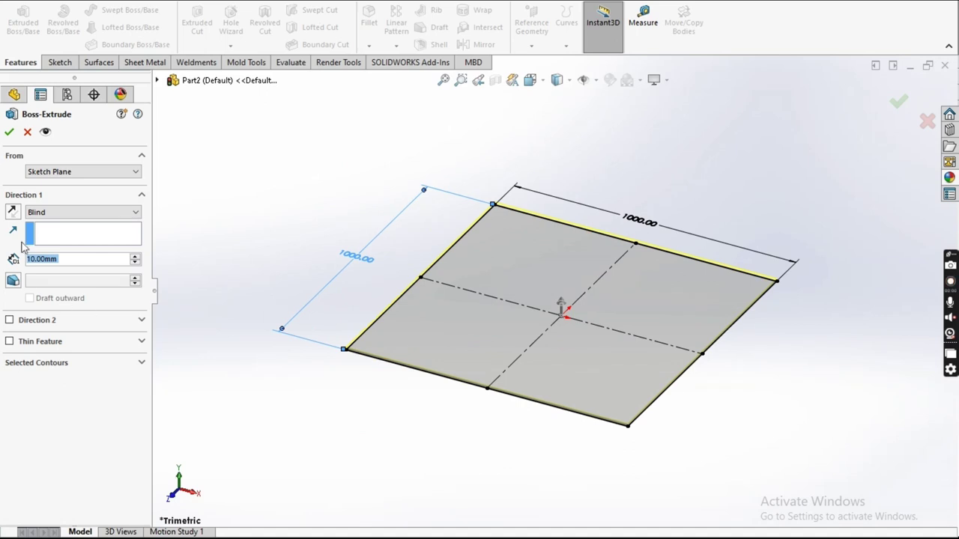
click(13, 212)
click(137, 255)
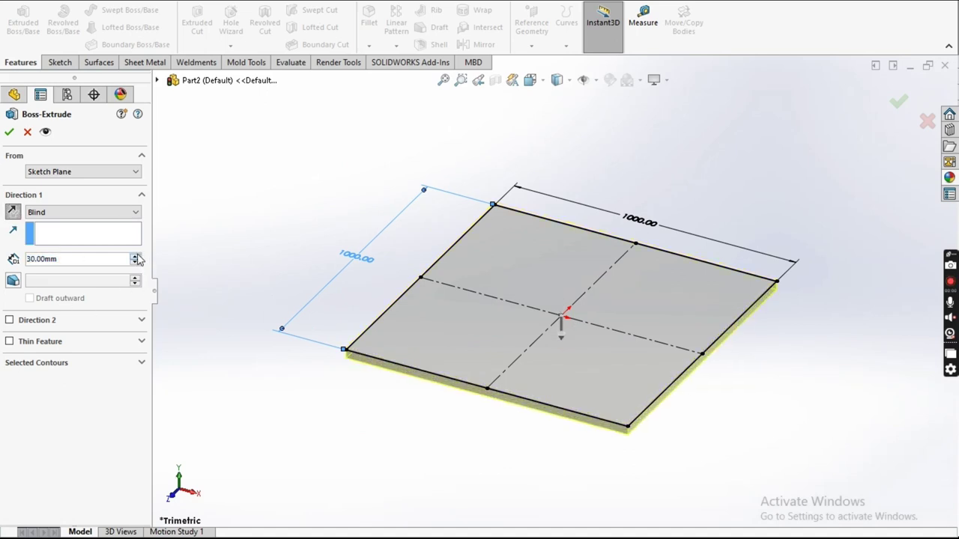
click(136, 256)
click(137, 255)
click(137, 255)
click(136, 255)
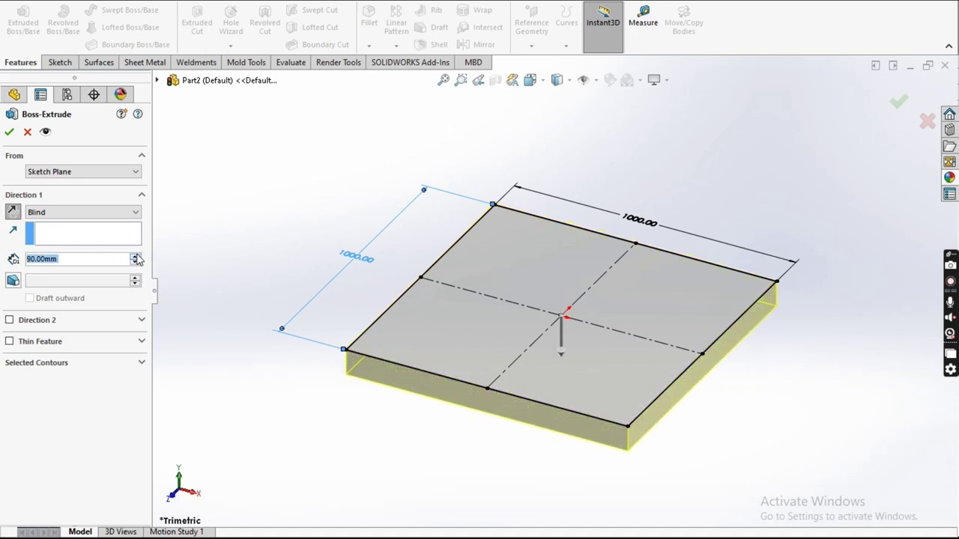
click(136, 256)
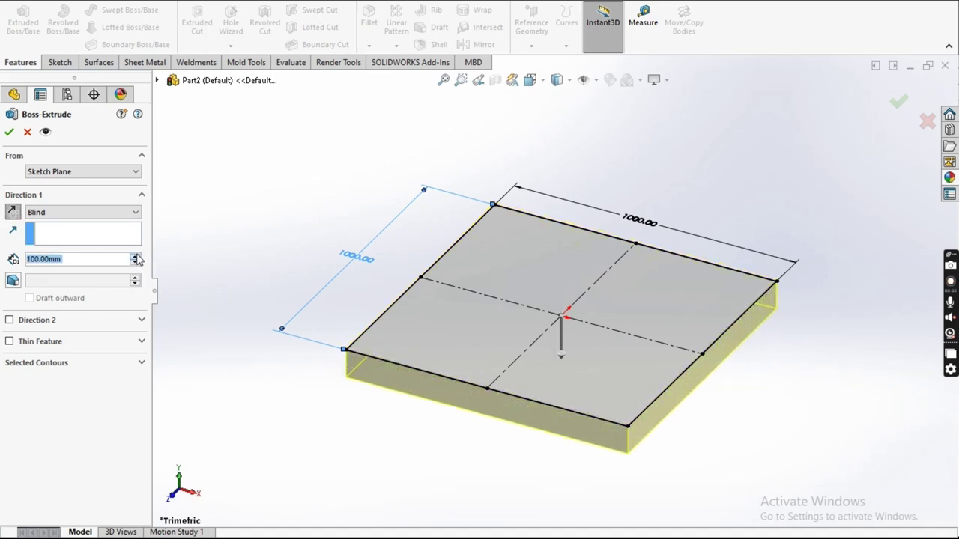
click(9, 132)
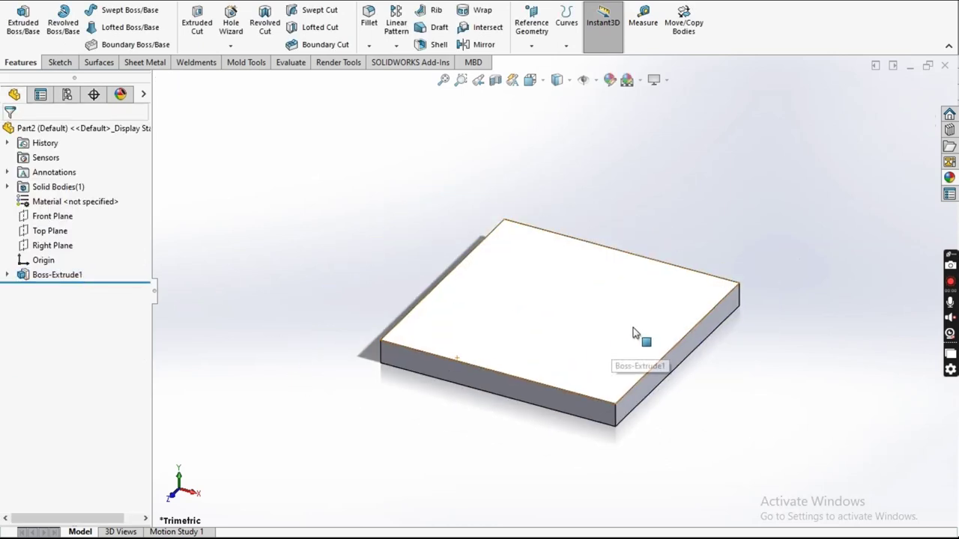
scroll(633, 333, down, 3)
Step: Create Sketch2 on the Top Plane with a single point at the origin
click(45, 231)
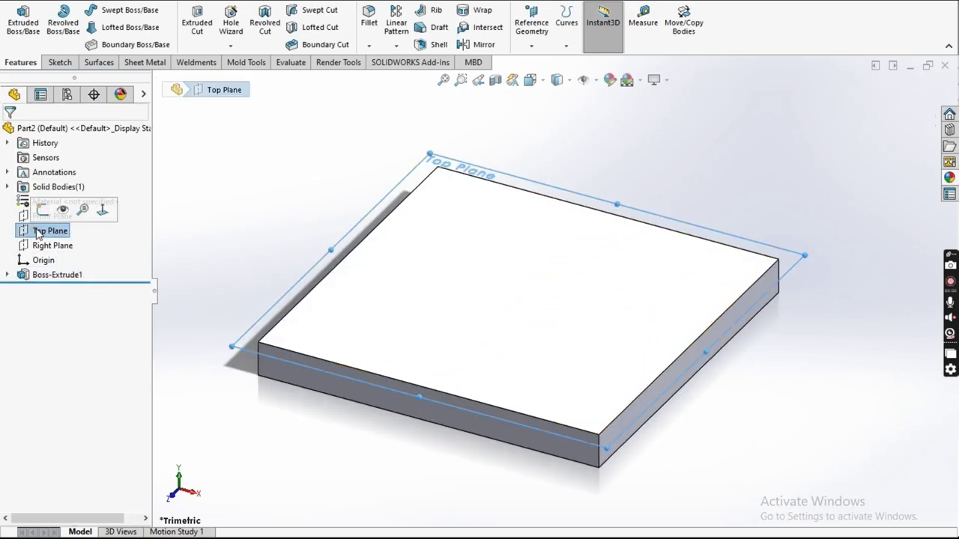
click(43, 210)
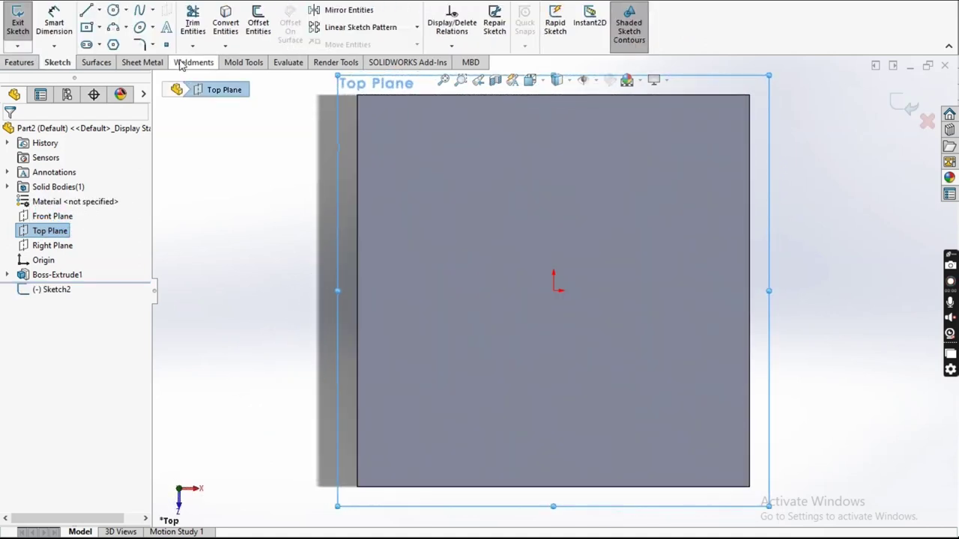
click(166, 44)
click(554, 290)
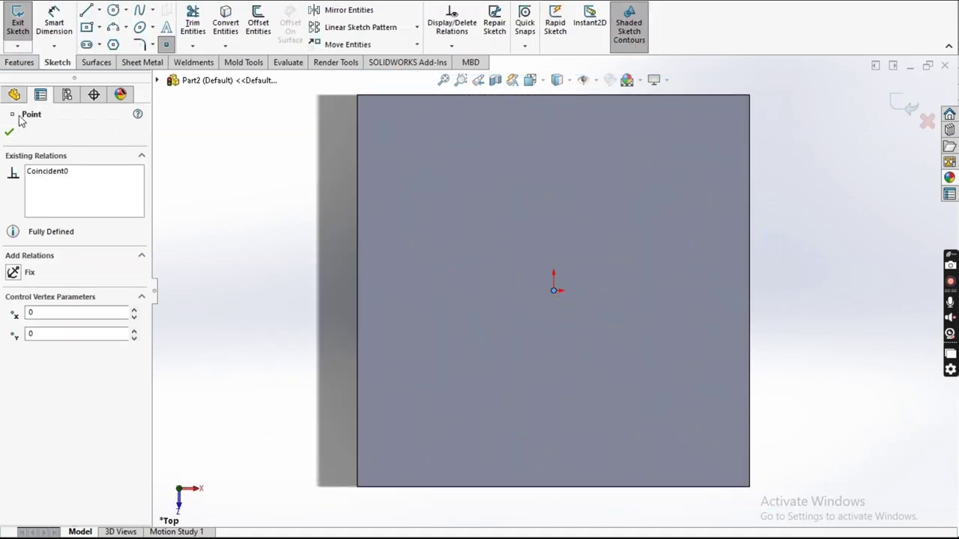
click(18, 27)
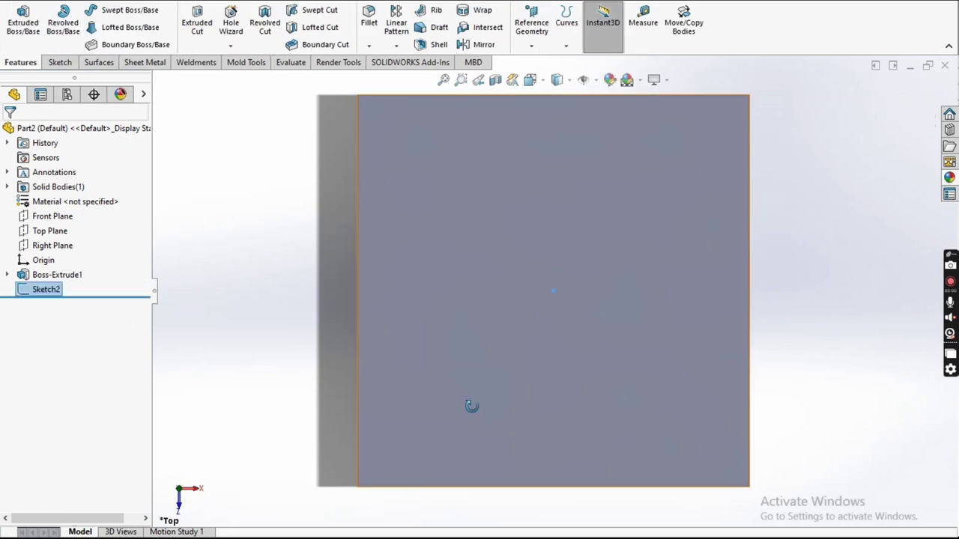
mouse_move(472, 406)
middle_down()
mouse_move(447, 248)
mouse_move(332, 192)
mouse_move(434, 290)
mouse_move(405, 277)
middle_up()
click(199, 209)
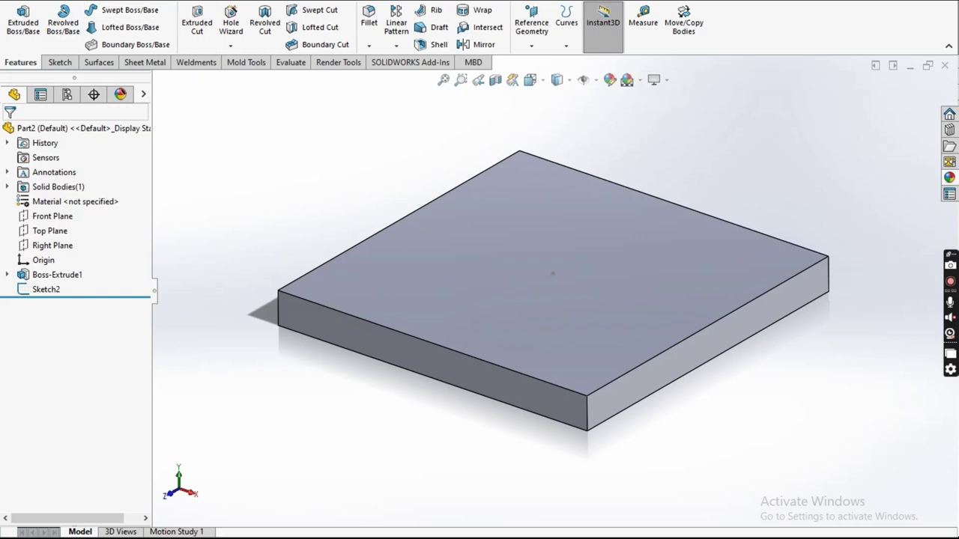
click(176, 8)
mouse_move(200, 54)
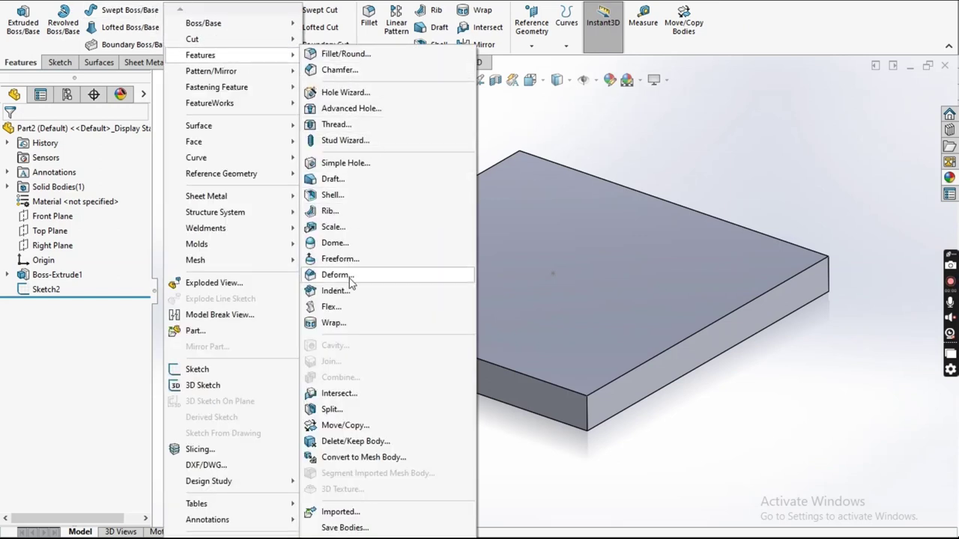
Step: Start a point deform using the slab's front edge as direction and its corner as point
click(349, 277)
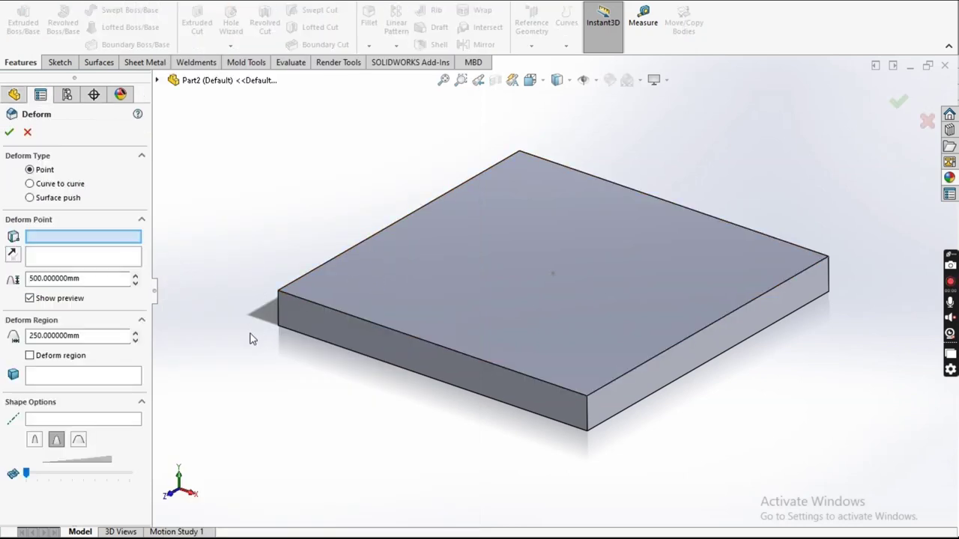
click(59, 264)
click(271, 319)
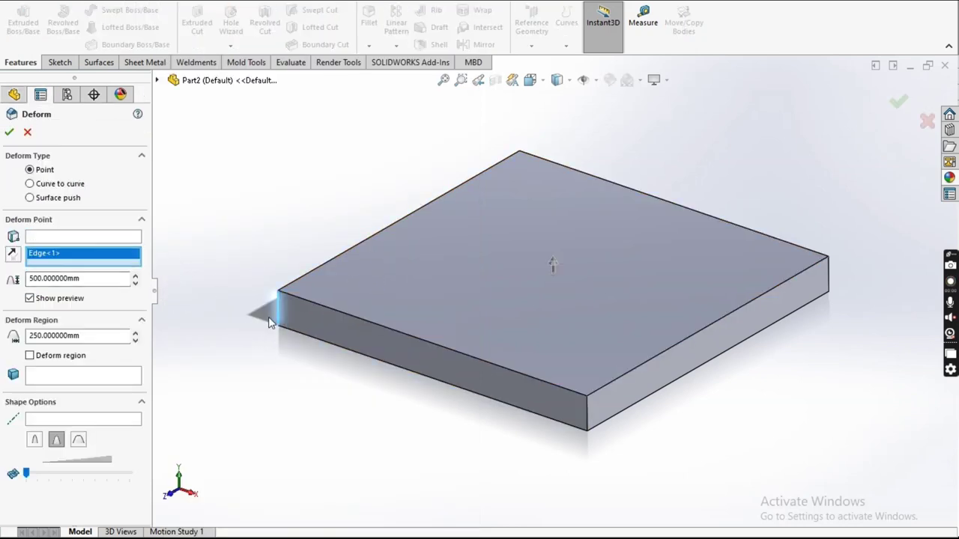
click(56, 238)
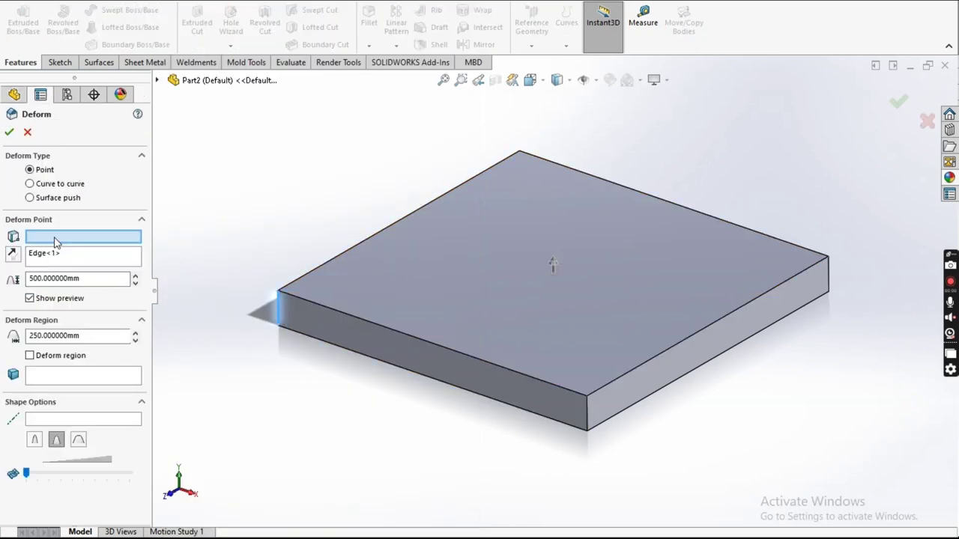
click(280, 290)
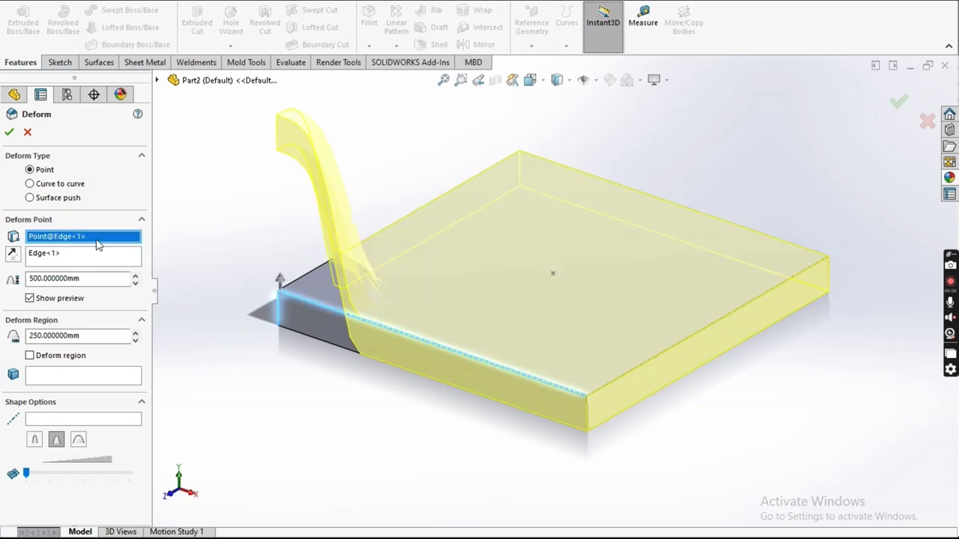
right_click(96, 239)
click(119, 244)
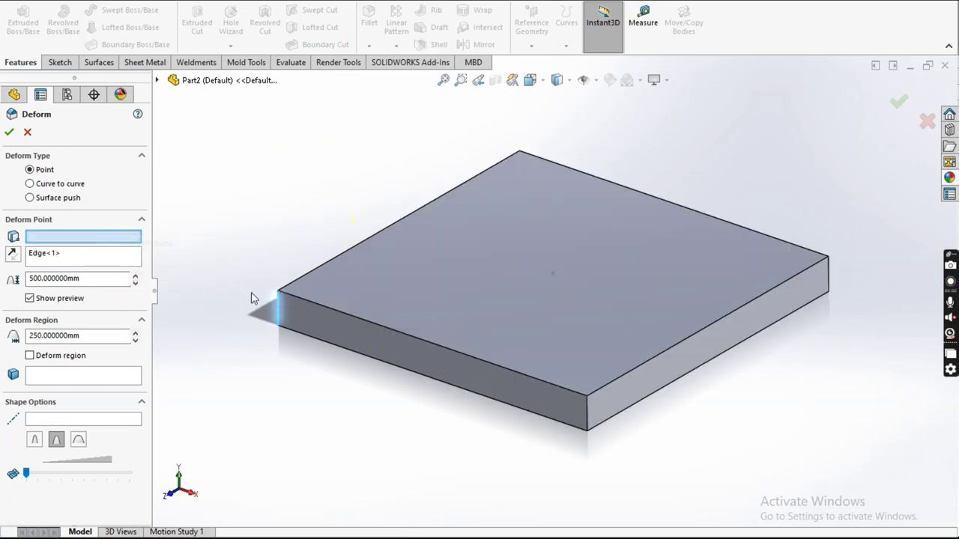
click(278, 290)
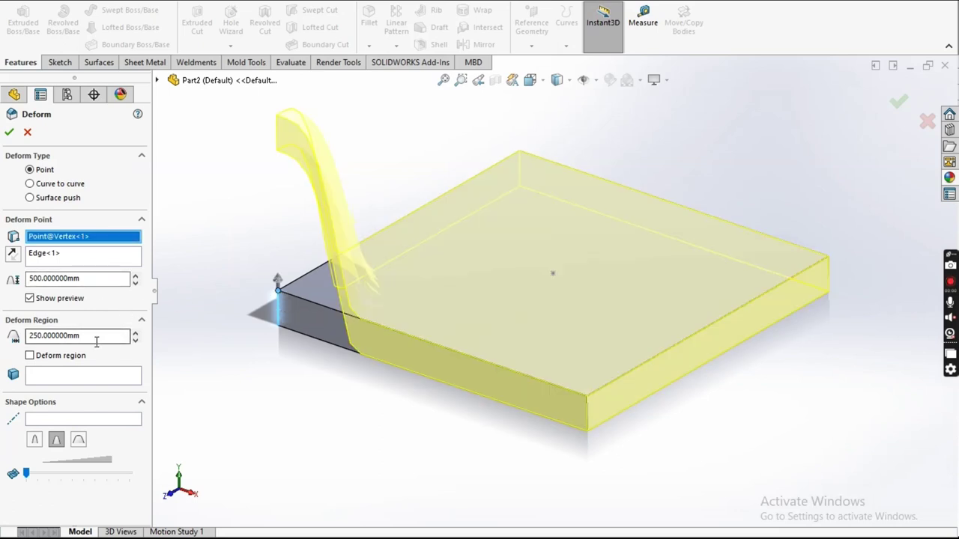
Step: Change the shape profile, set a 500 mm deform radius, and apply Deform1
click(34, 441)
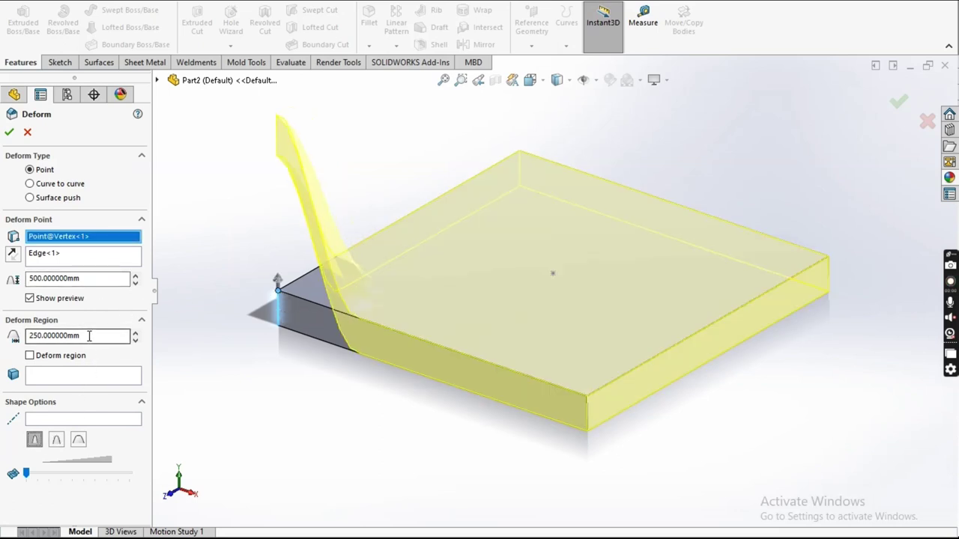
double_click(89, 335)
text(500)
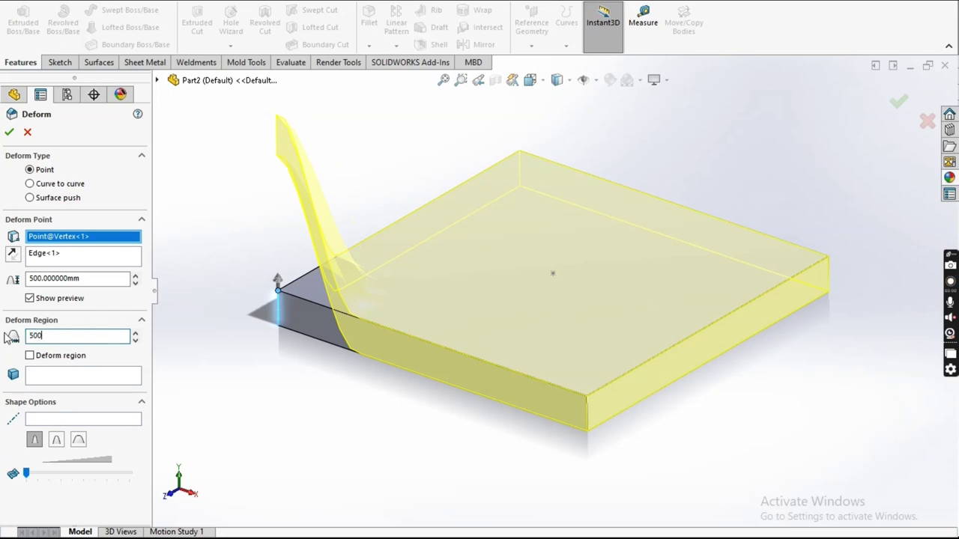
key(Return)
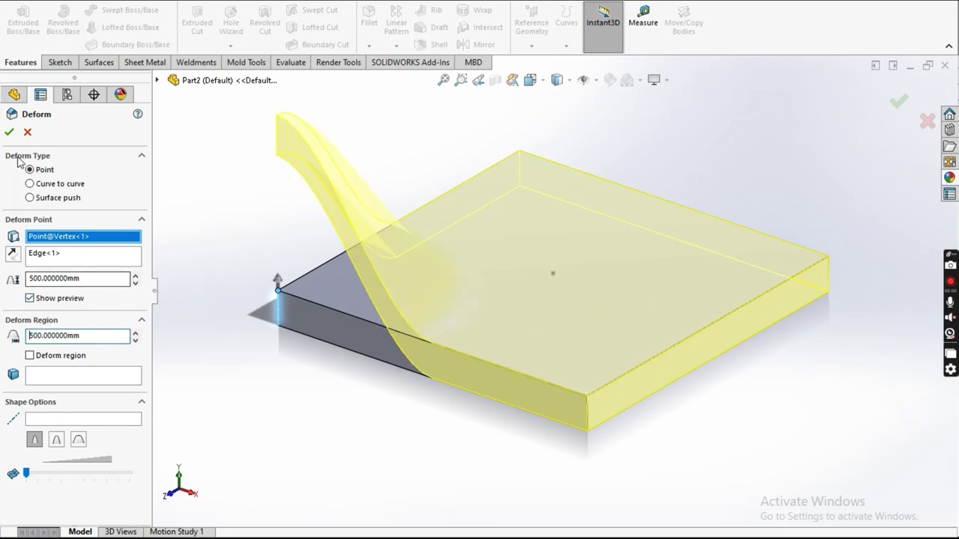
click(9, 133)
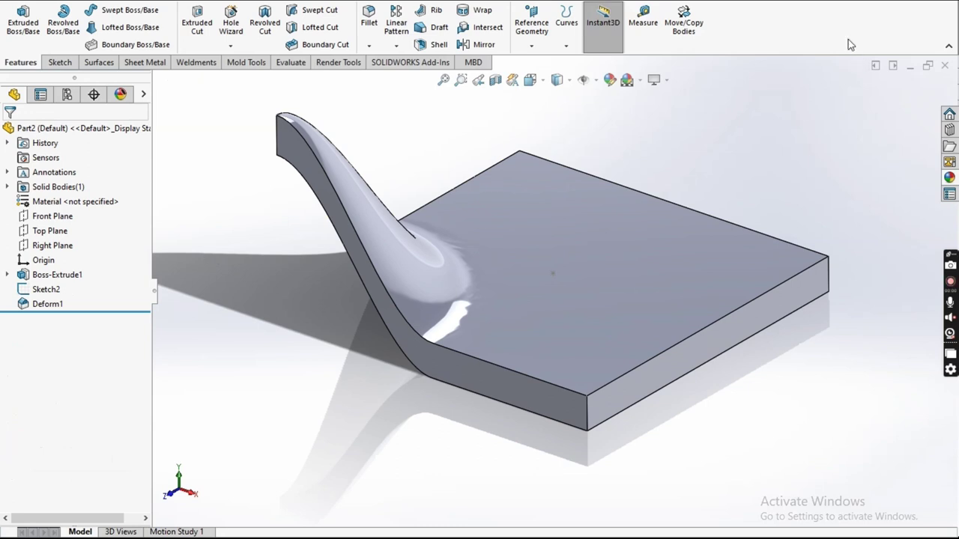
Step: Lift a second corner vertex along its vertical edge with a sharper profile as Deform2
text(form)
click(791, 10)
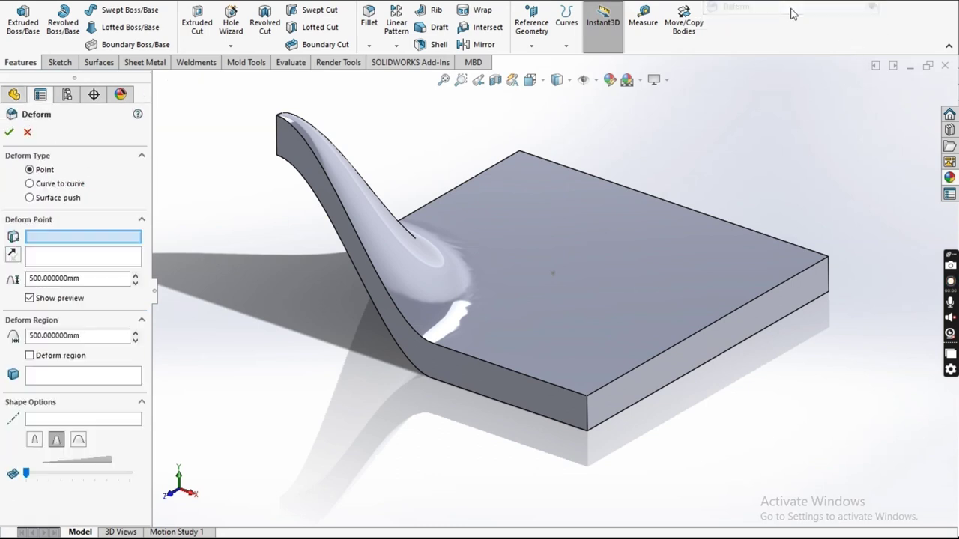
click(586, 410)
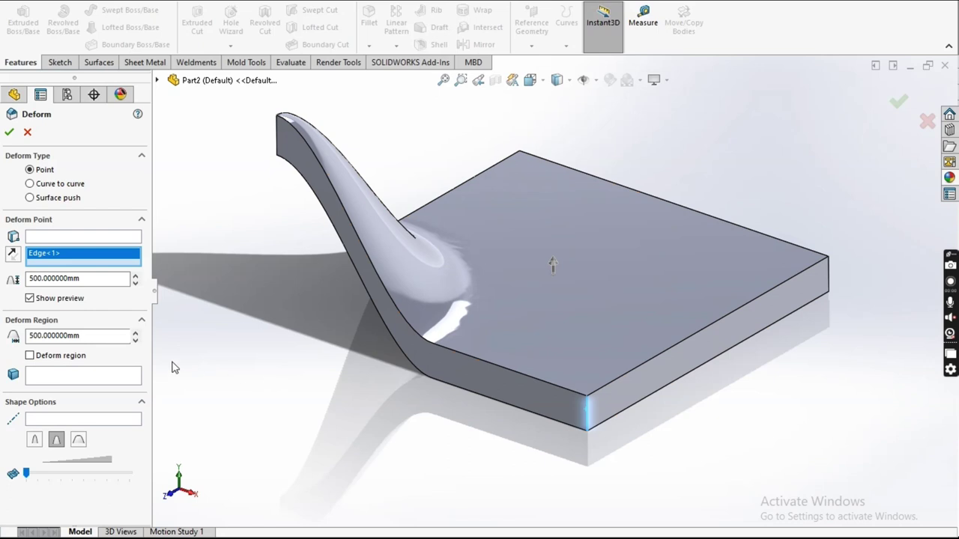
click(95, 238)
click(587, 398)
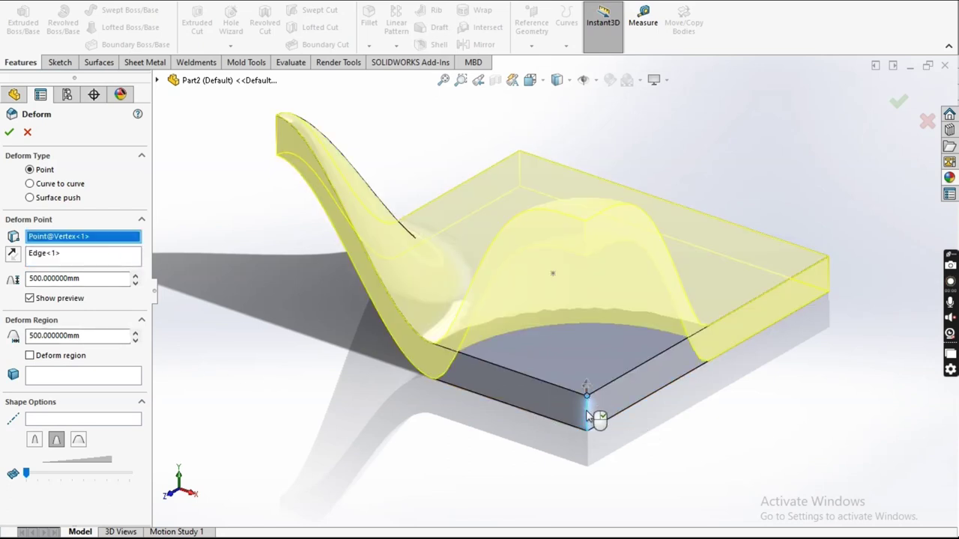
click(35, 441)
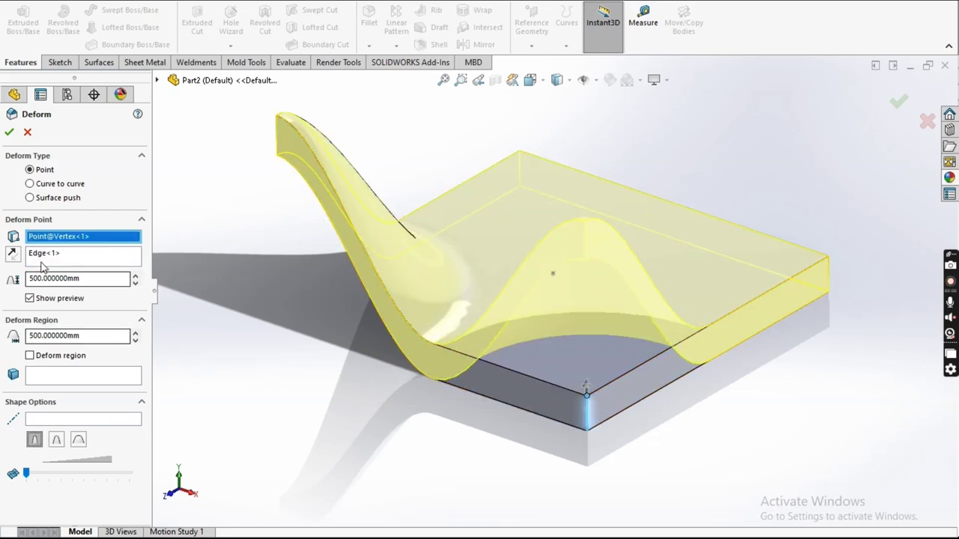
click(10, 132)
middle_drag(602, 424, 495, 427)
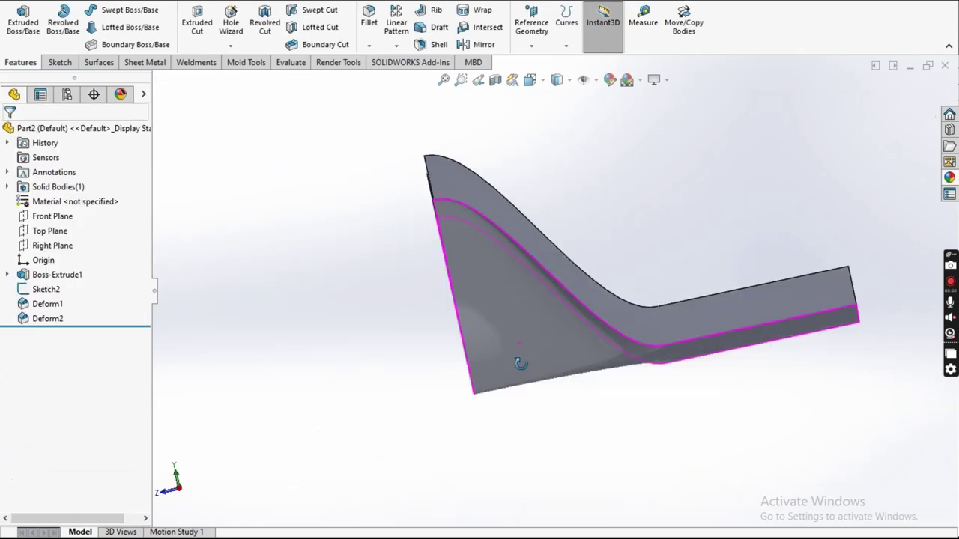
Step: Set up a third deform on another corner vertex, pulling along its vertical edge with a changed profile
text(form)
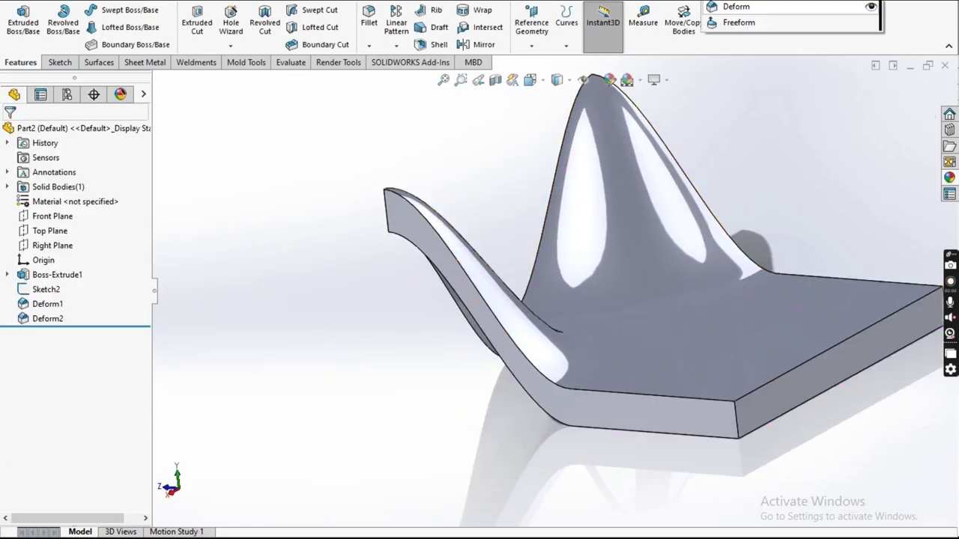
click(782, 9)
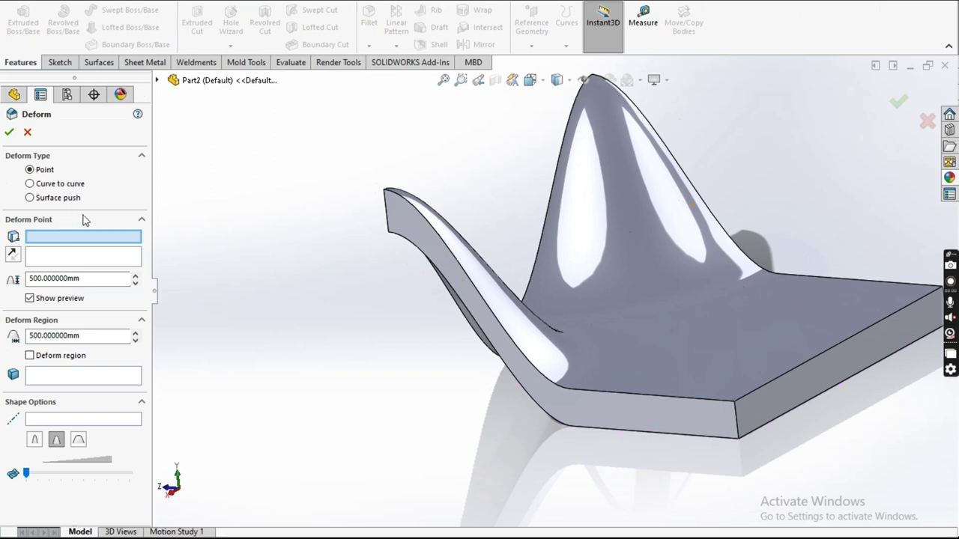
click(69, 259)
click(740, 418)
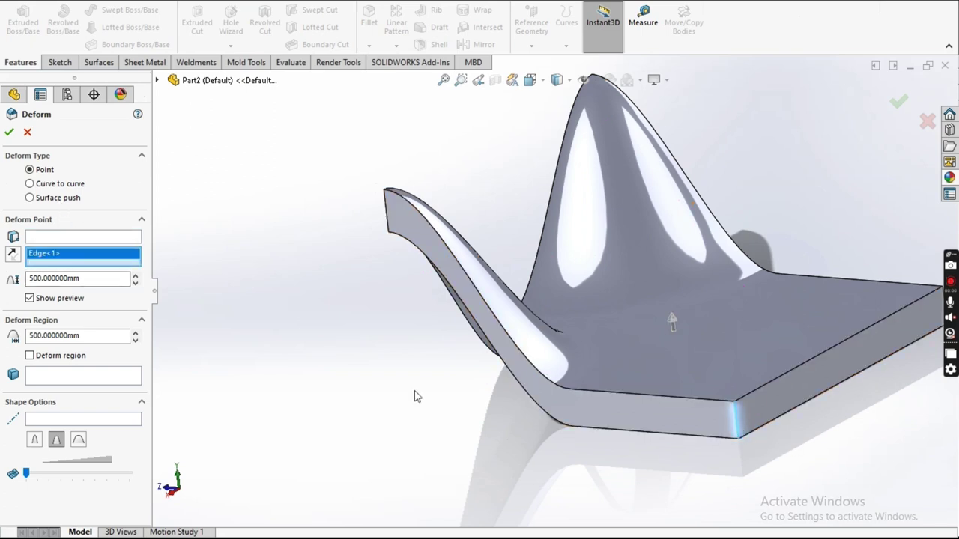
click(69, 236)
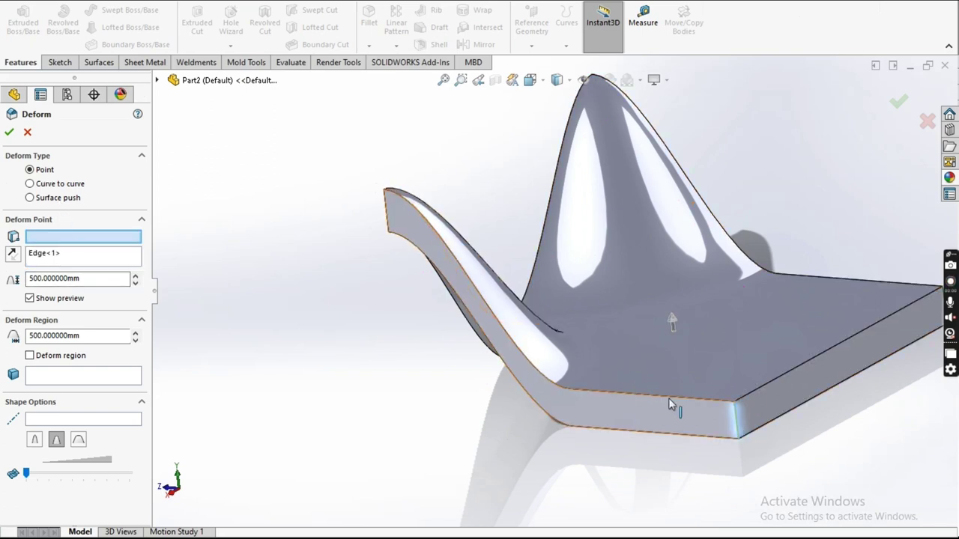
click(734, 403)
scroll(652, 360, up, 5)
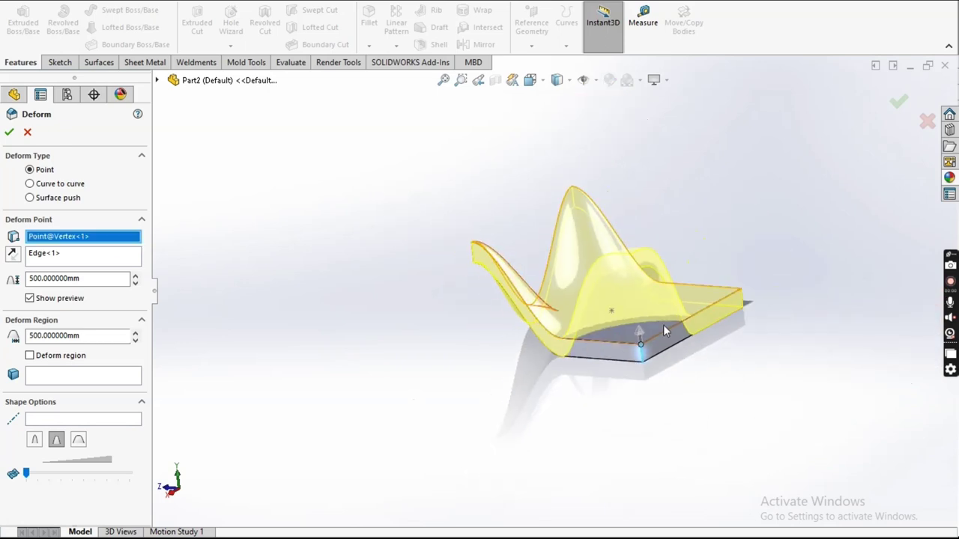
click(34, 438)
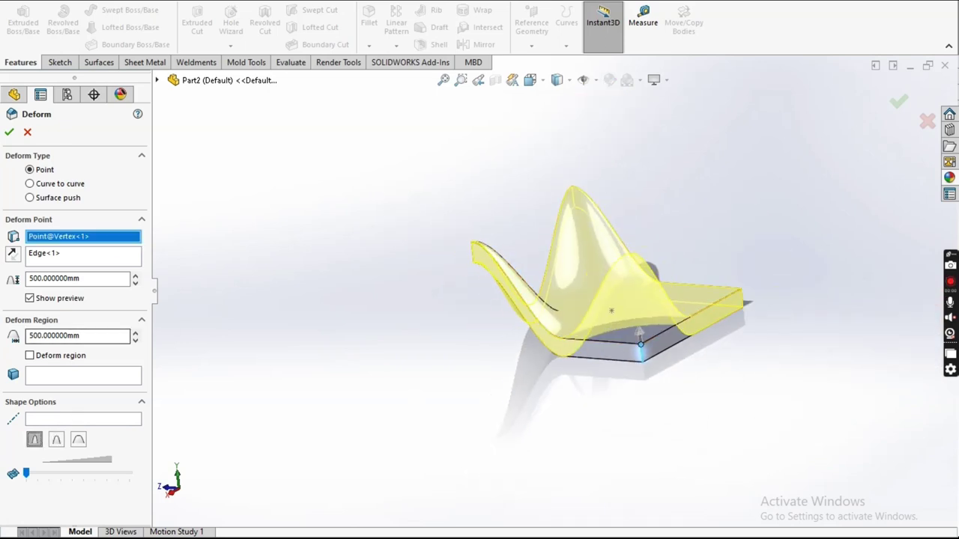
Step: Apply Deform3, then lift the last corner vertex along its vertical edge as Deform4
key(Return)
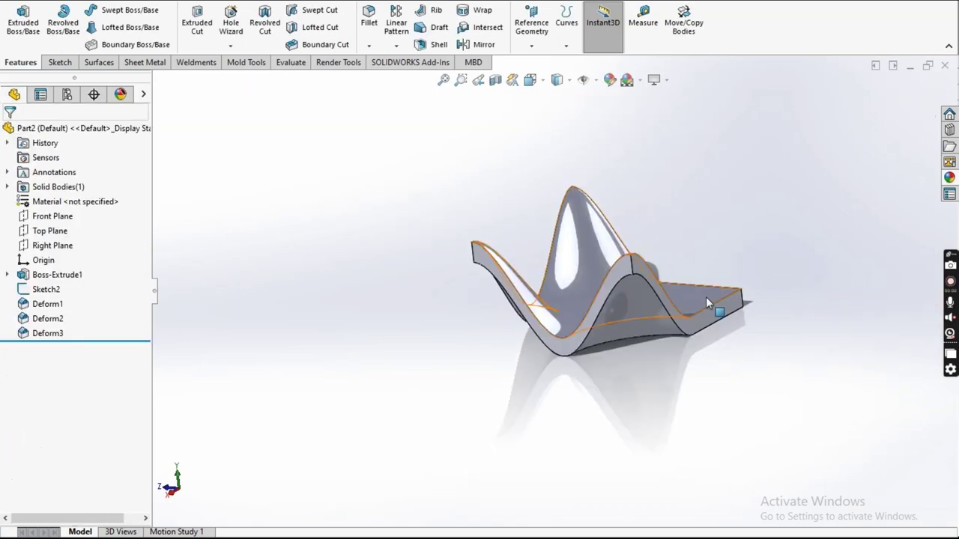
middle_drag(706, 297, 585, 385)
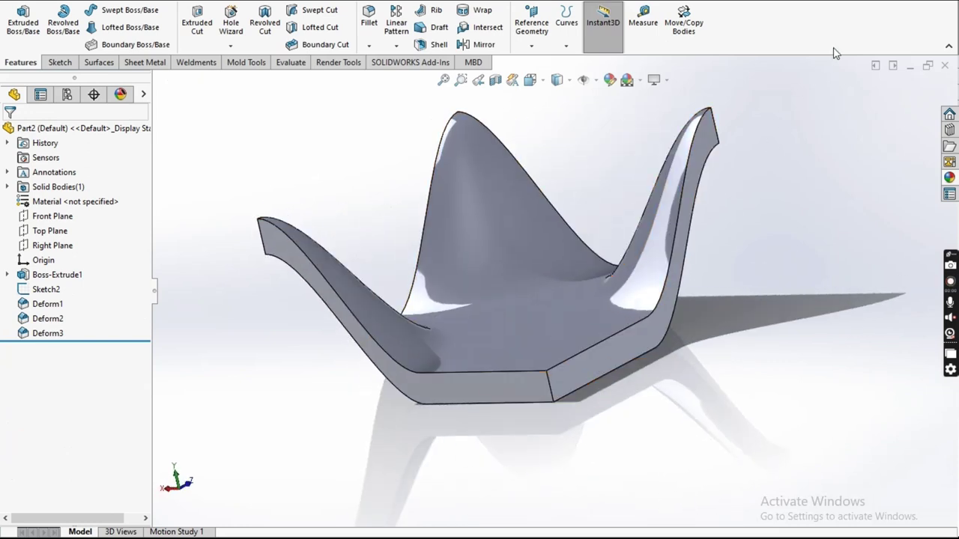
text(form)
click(749, 8)
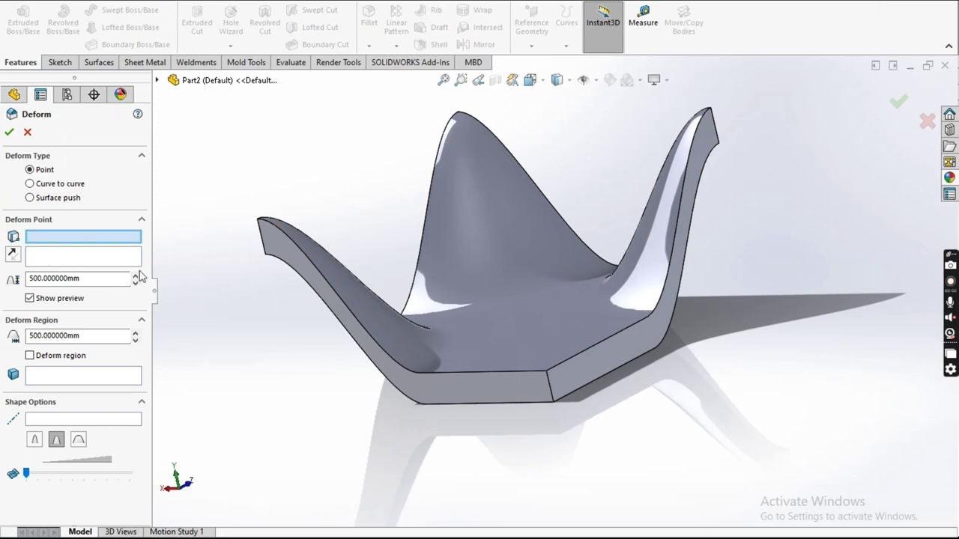
click(545, 370)
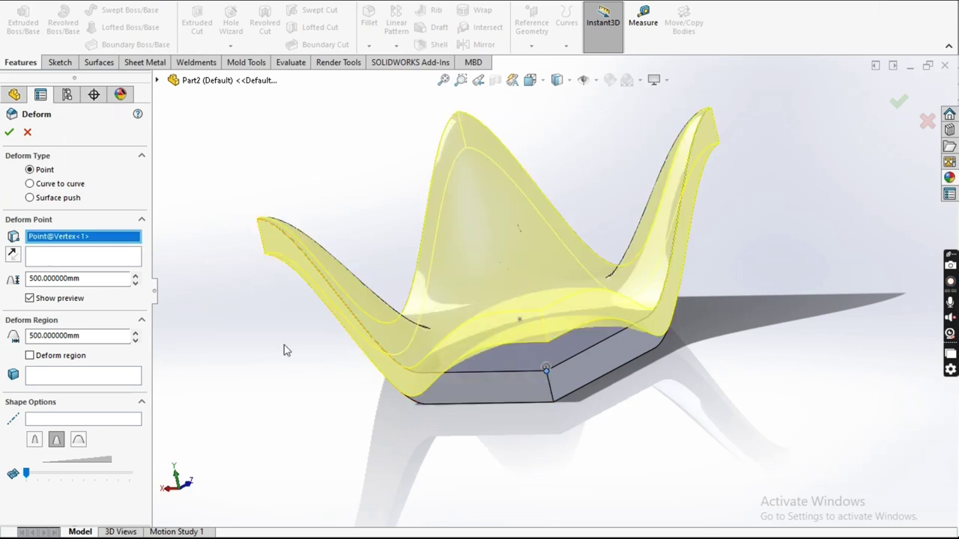
click(39, 259)
click(545, 389)
mouse_move(545, 391)
middle_down()
mouse_move(508, 348)
mouse_move(514, 417)
middle_up()
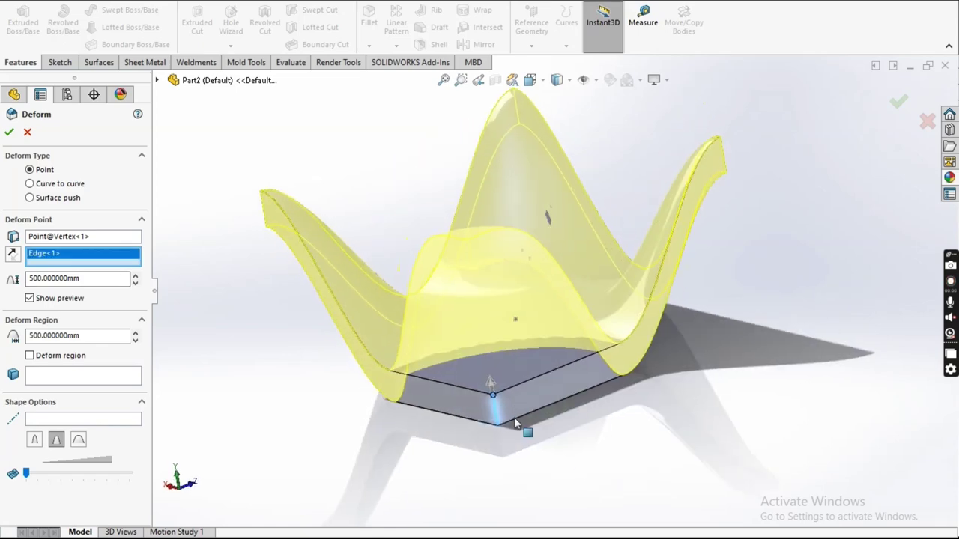
click(34, 442)
middle_drag(475, 347, 573, 285)
key(Return)
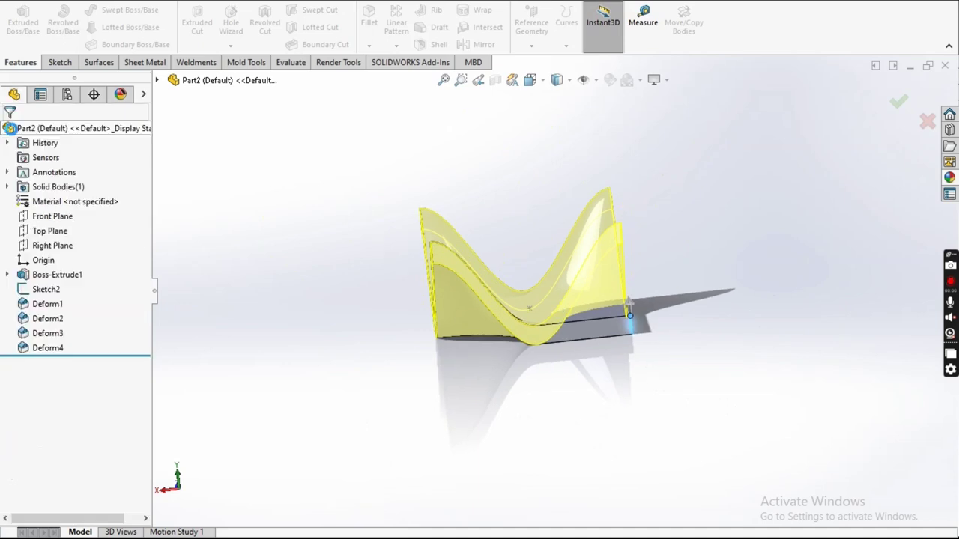
Step: Start a fifth deform and remove the Top Plane from its references
mouse_move(390, 332)
middle_down()
mouse_move(374, 332)
mouse_move(389, 405)
middle_up()
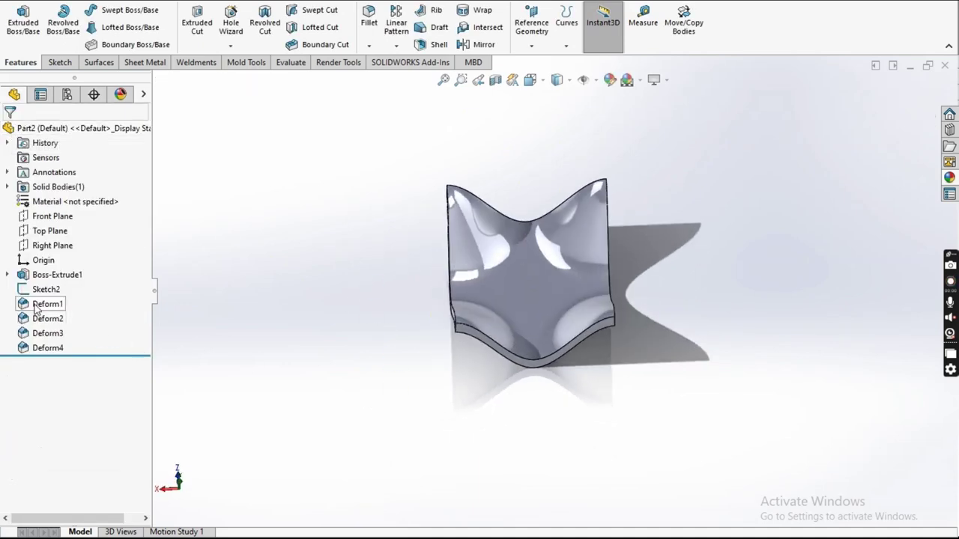
click(47, 231)
click(94, 207)
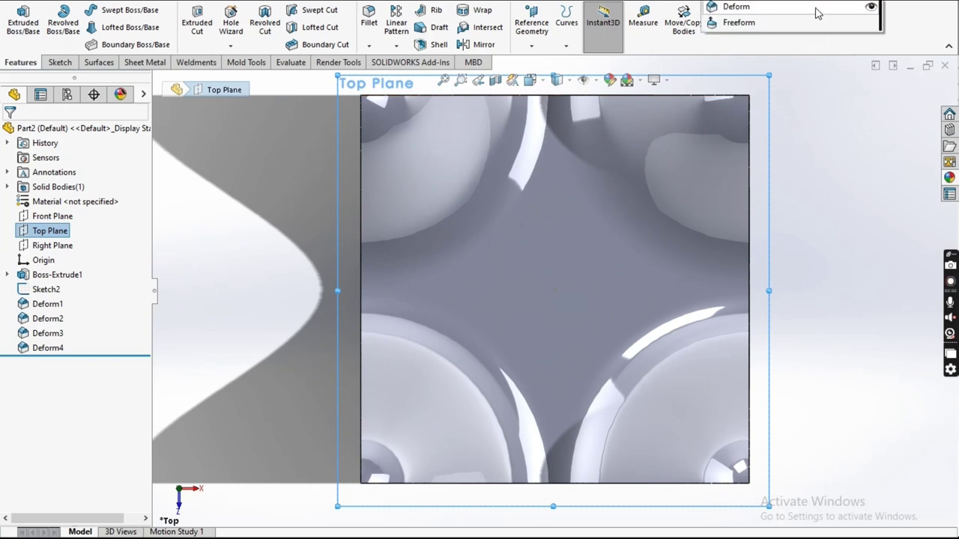
click(739, 7)
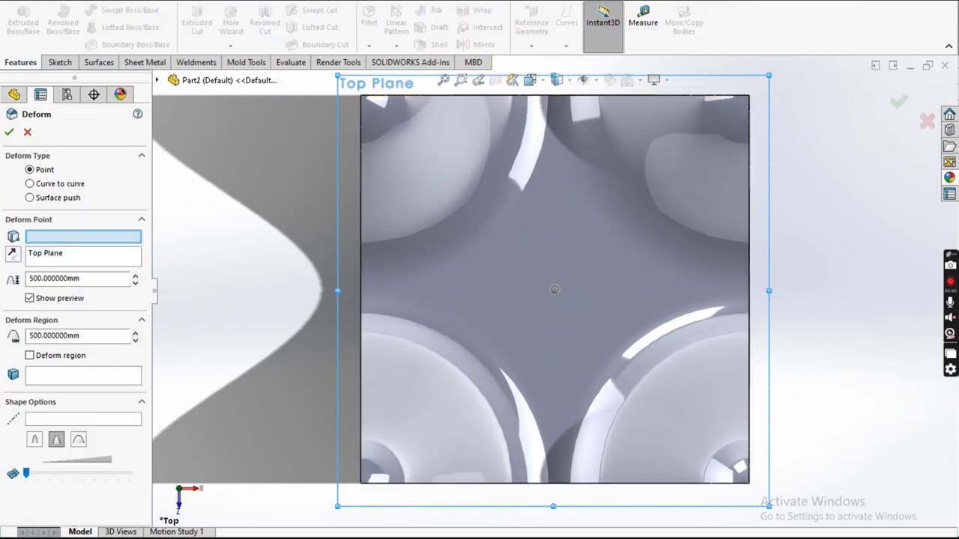
right_click(60, 264)
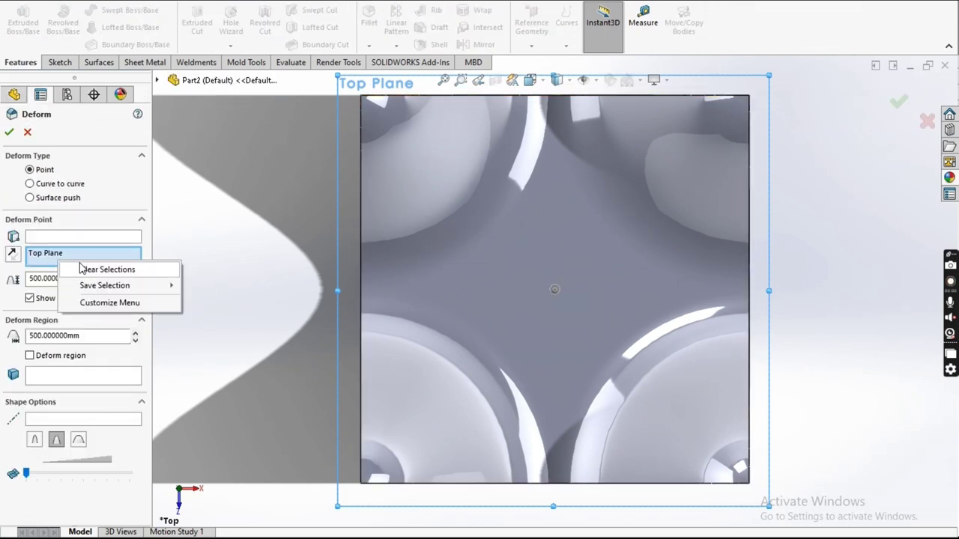
click(80, 268)
key(ctrl+7)
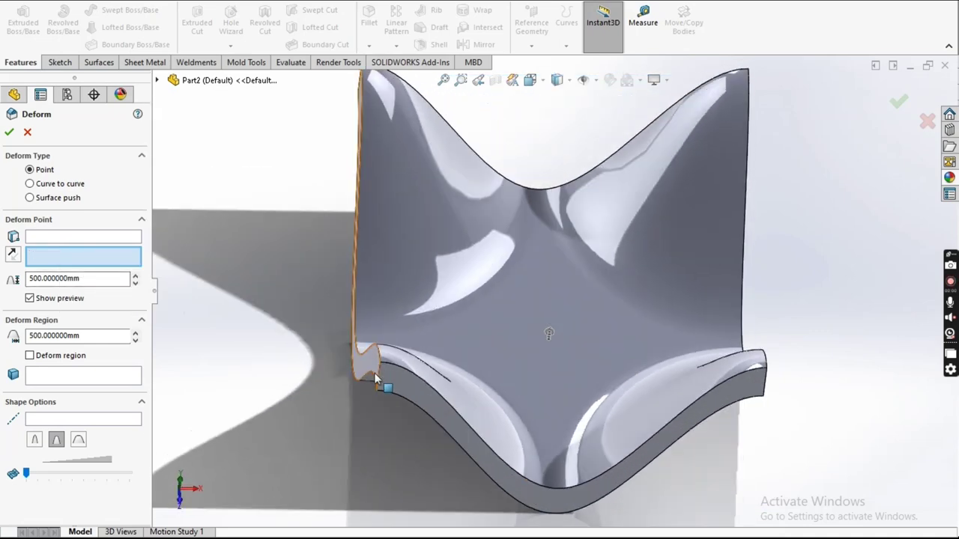
Step: Set an edge as the fifth deform's pull direction at 500 mm, ready to choose its point
click(373, 378)
middle_drag(373, 379, 183, 349)
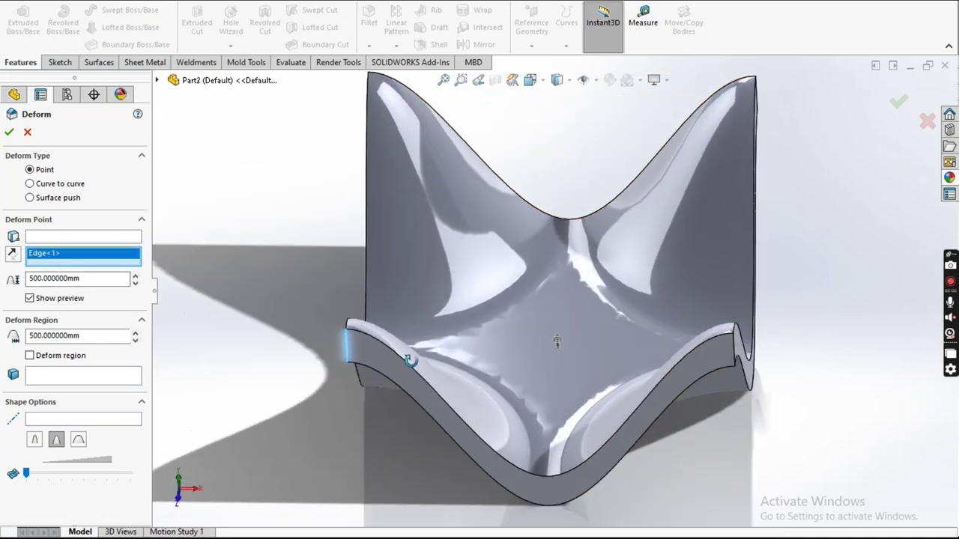
click(542, 84)
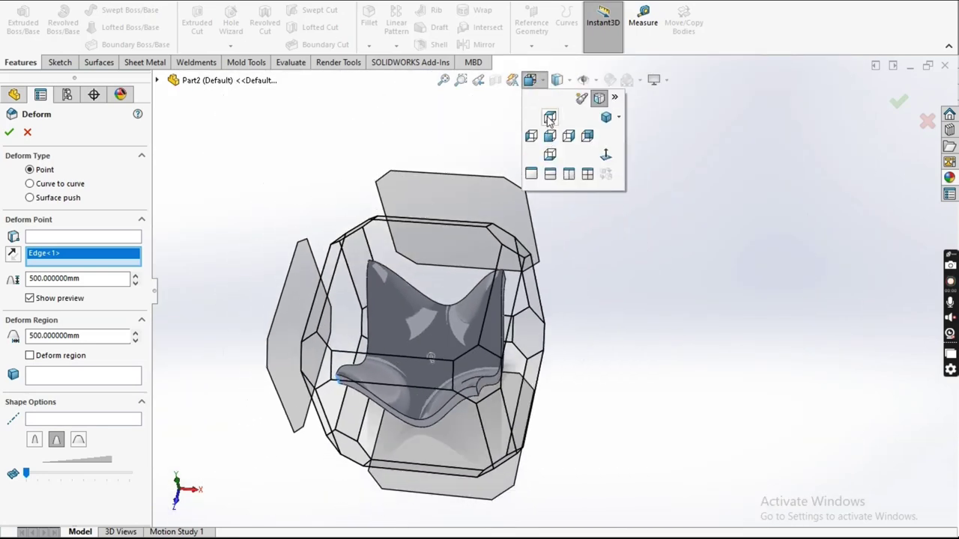
click(549, 118)
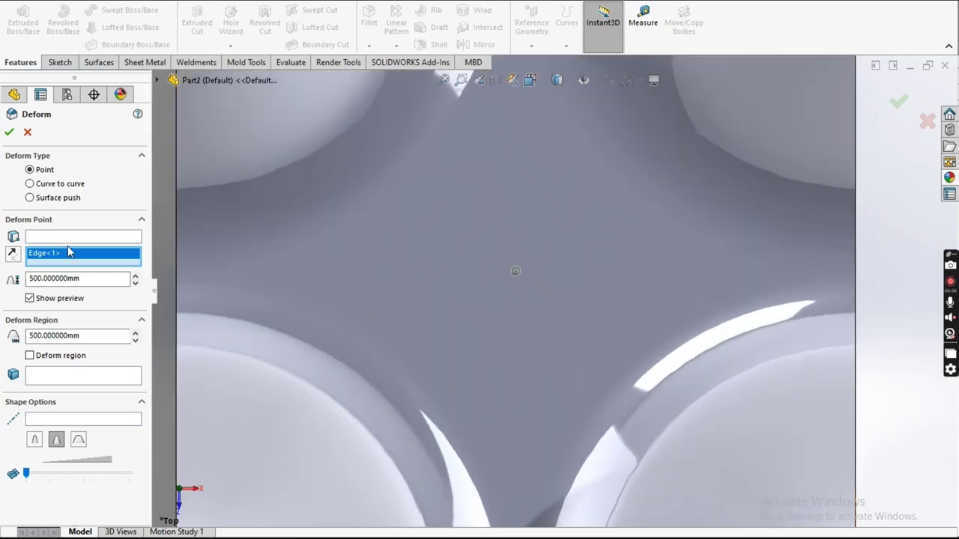
click(78, 238)
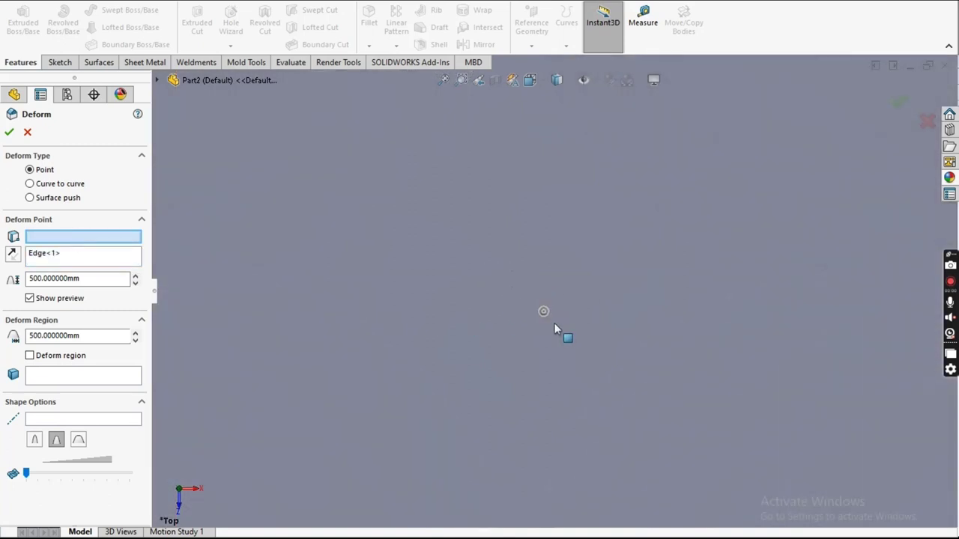
scroll(568, 319, up, 5)
scroll(561, 311, up, 2)
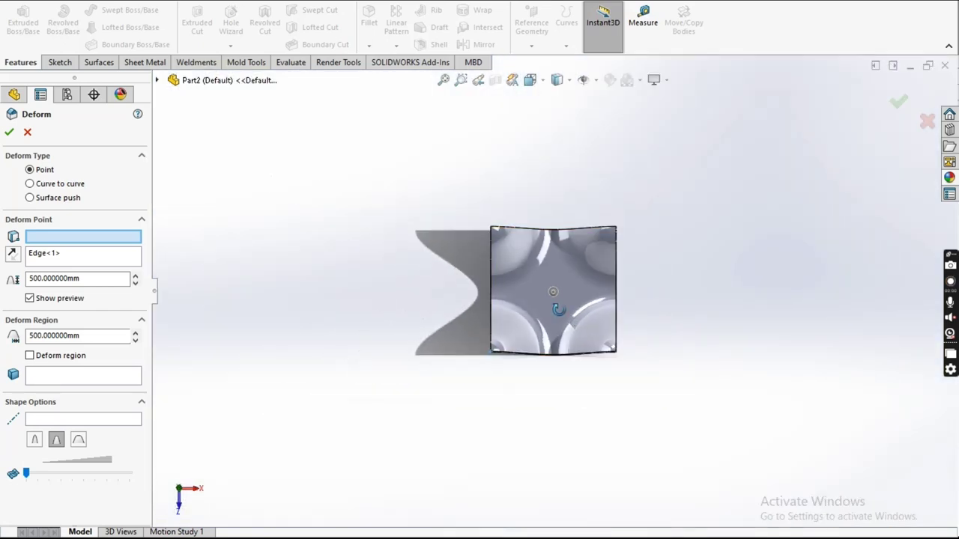
middle_drag(558, 309, 568, 196)
scroll(525, 314, down, 3)
scroll(498, 374, down, 4)
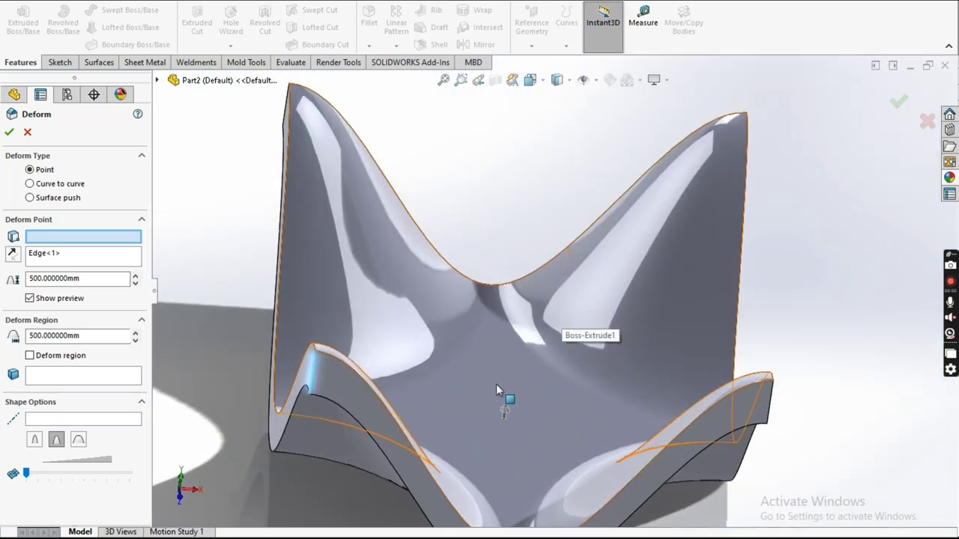
click(505, 420)
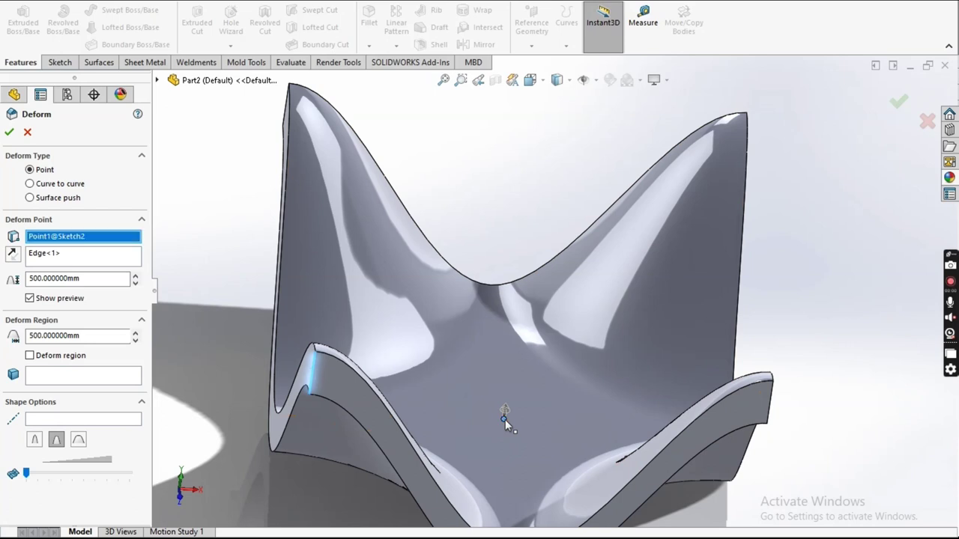
right_click(112, 238)
click(142, 258)
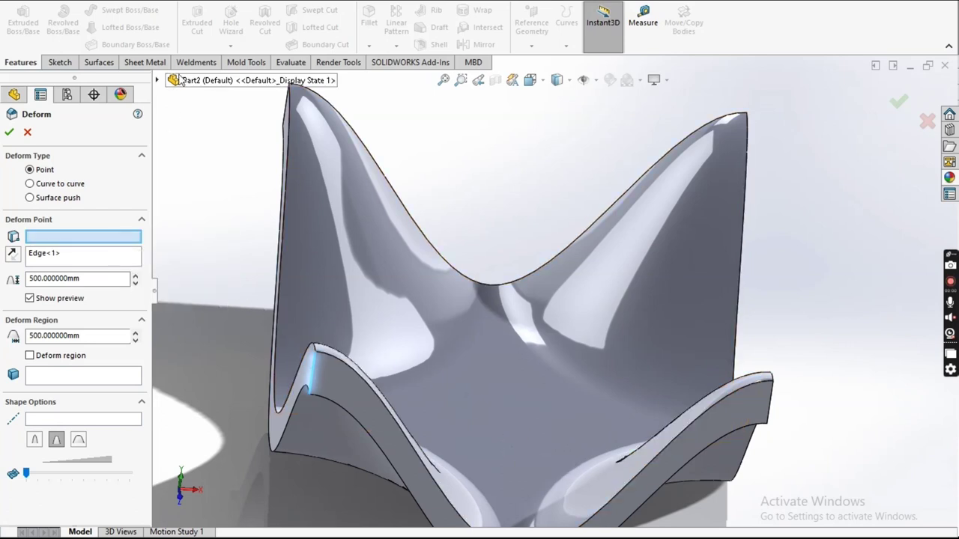
click(157, 80)
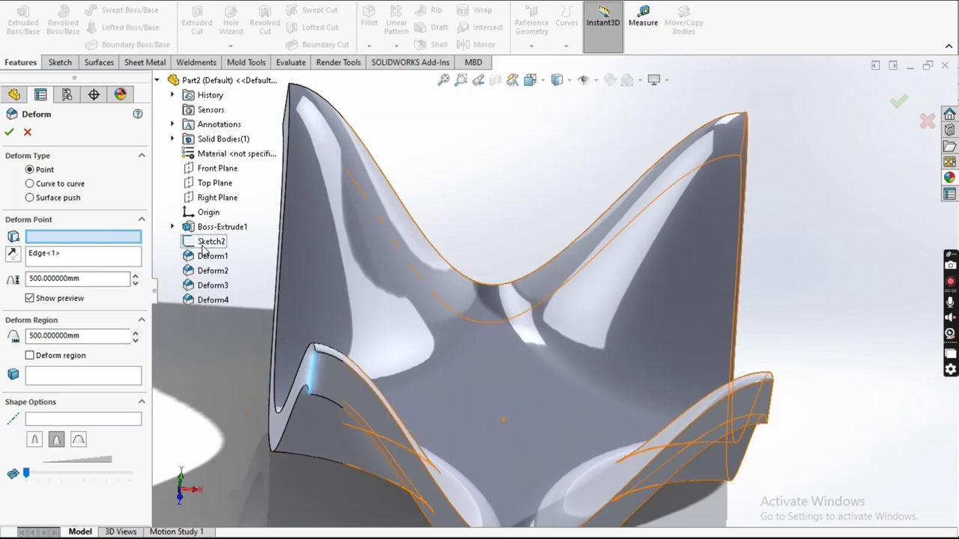
right_click(203, 249)
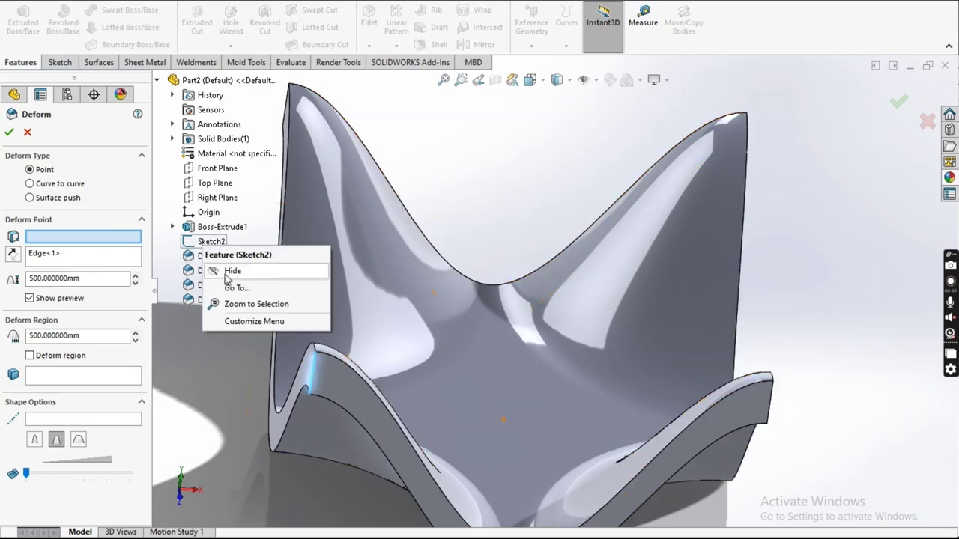
click(226, 272)
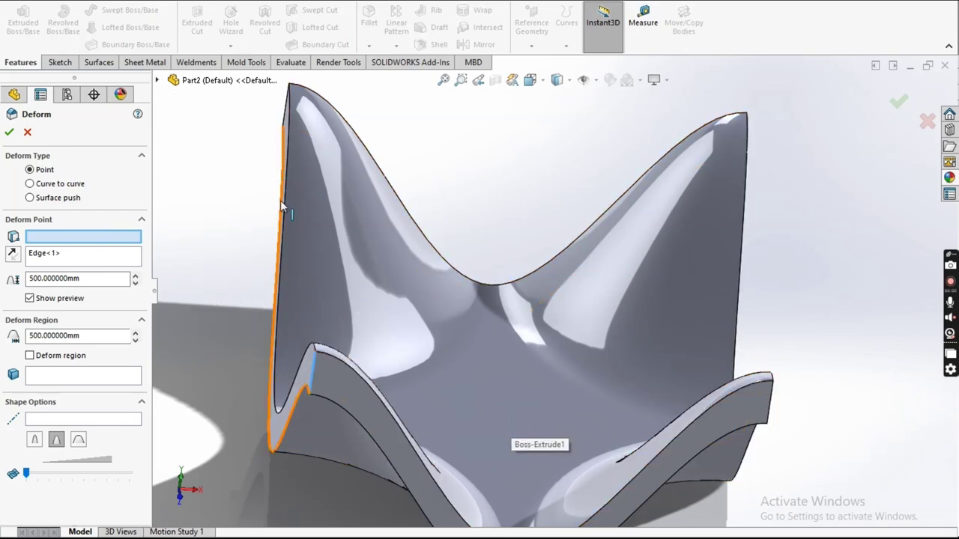
click(157, 80)
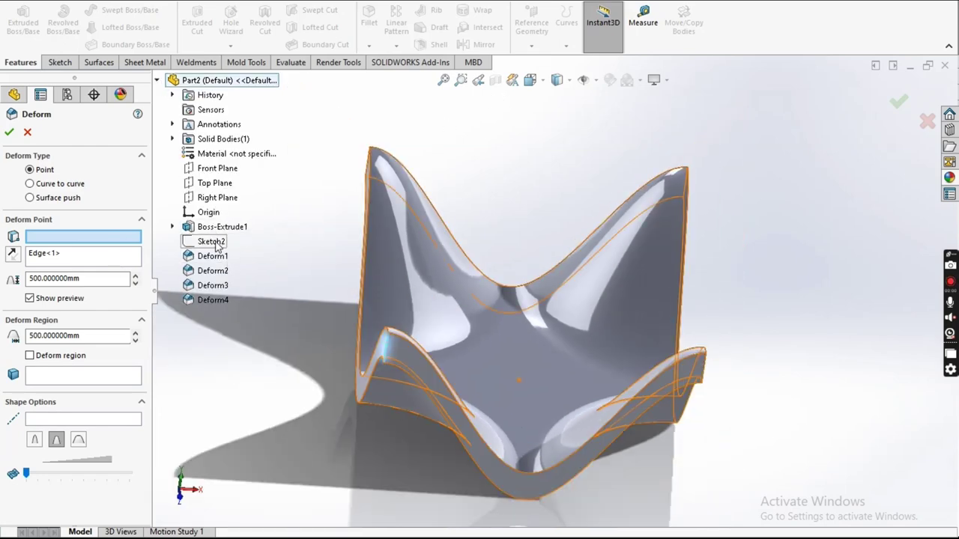
right_click(212, 241)
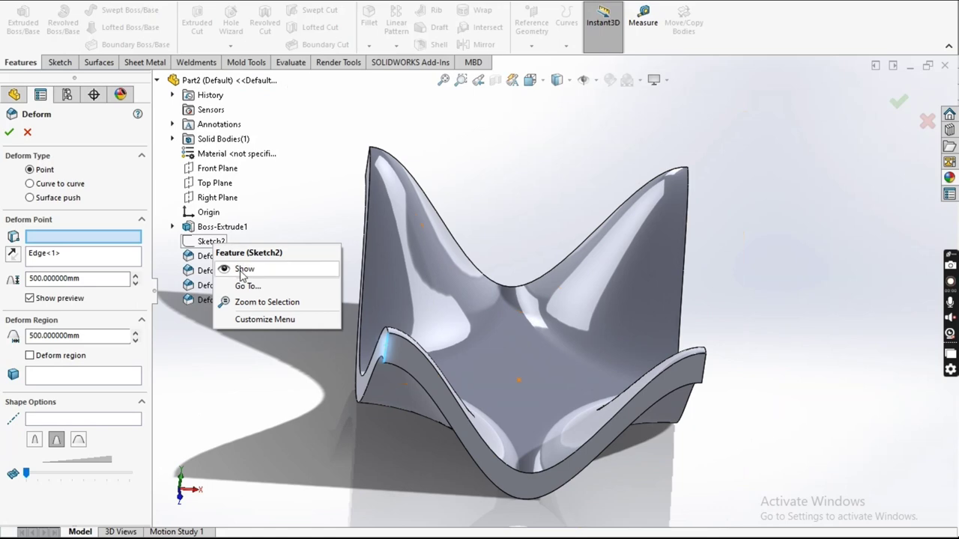
click(241, 274)
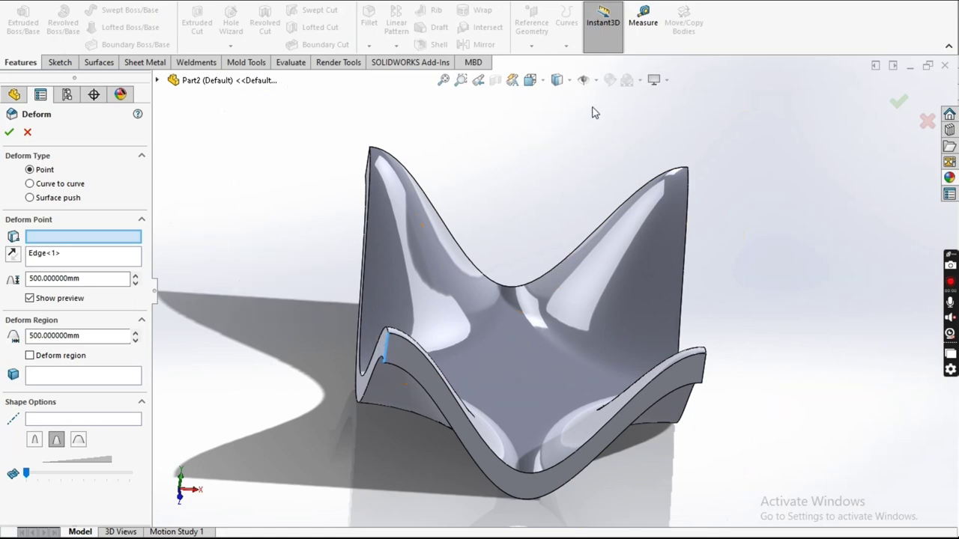
Step: In Top view, try the Sketch2 point as the deform point, then clear it
click(529, 79)
click(523, 279)
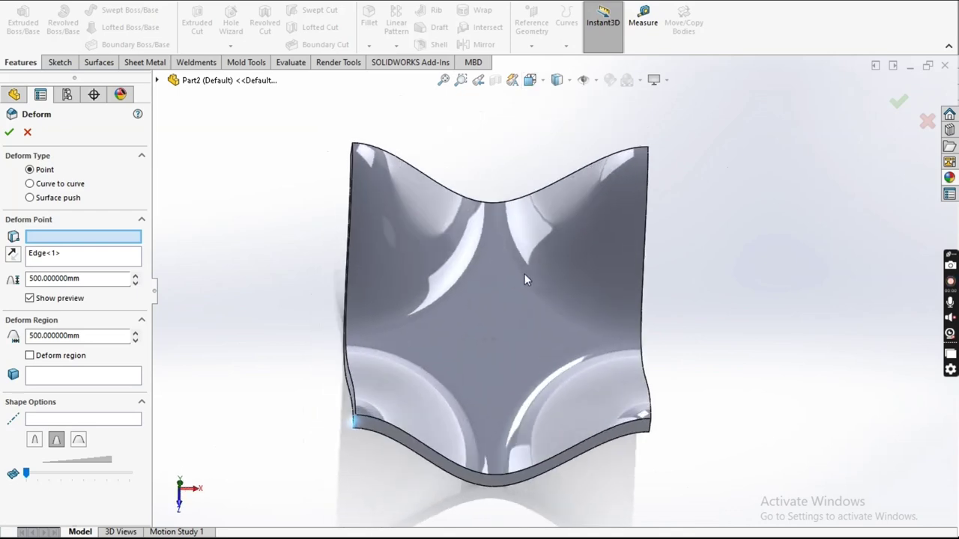
scroll(539, 300, down, 5)
scroll(562, 292, down, 5)
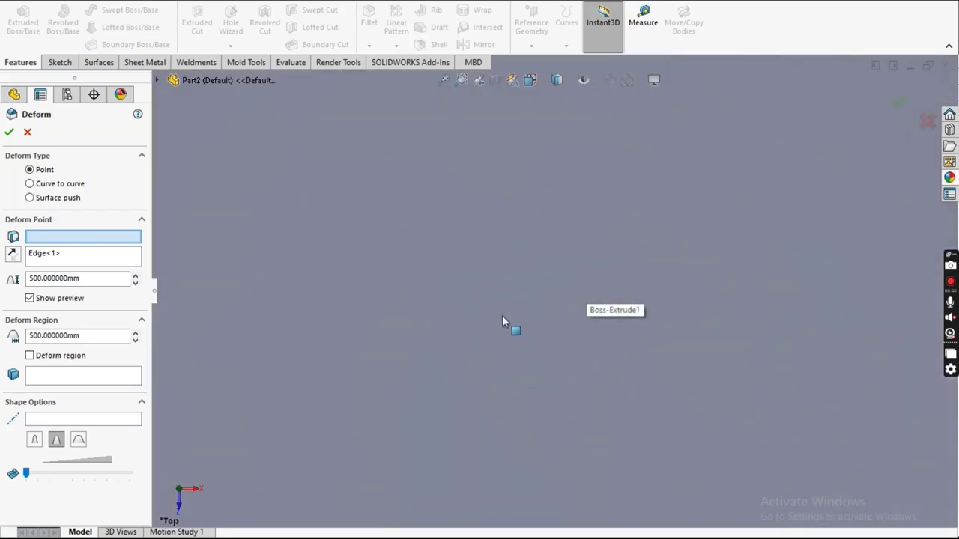
scroll(524, 337, up, 3)
scroll(551, 337, up, 3)
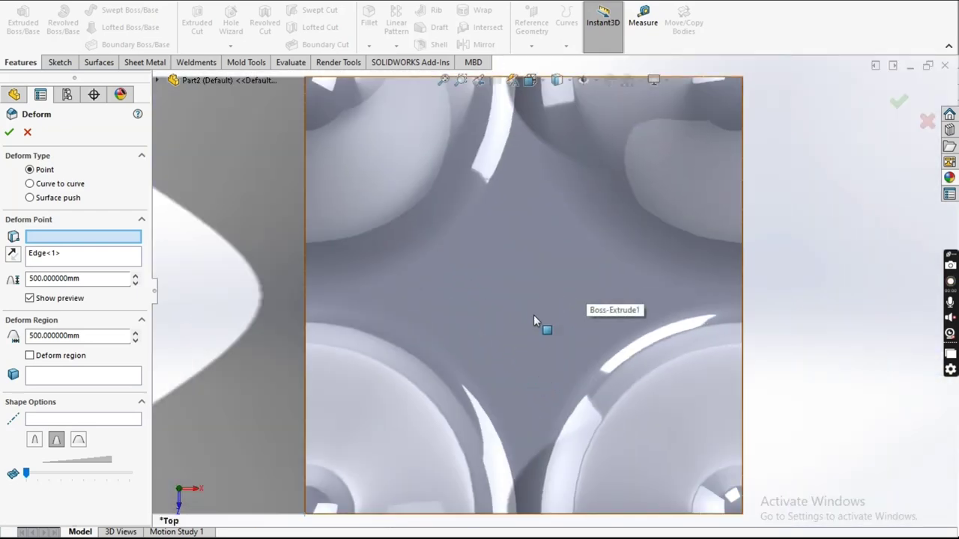
scroll(526, 299, down, 3)
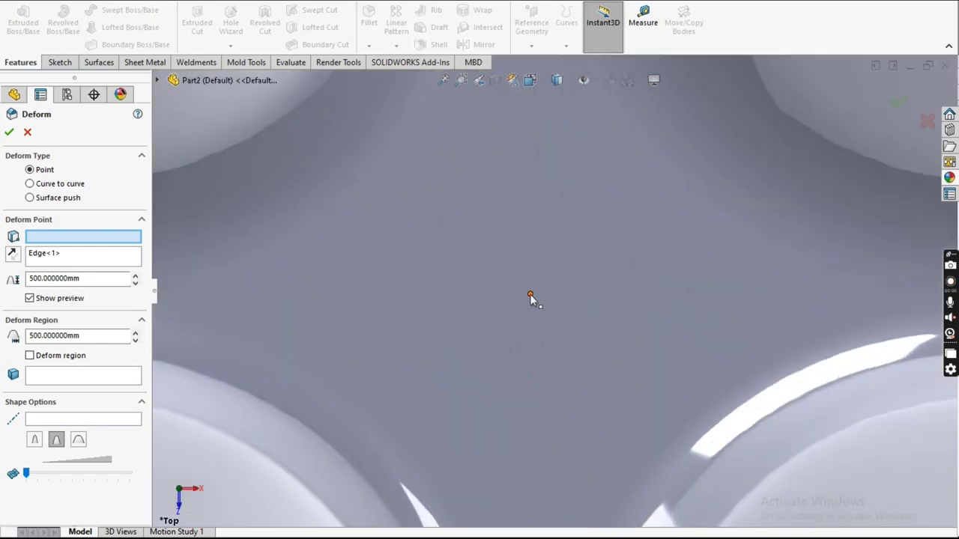
click(529, 294)
scroll(530, 294, down, 3)
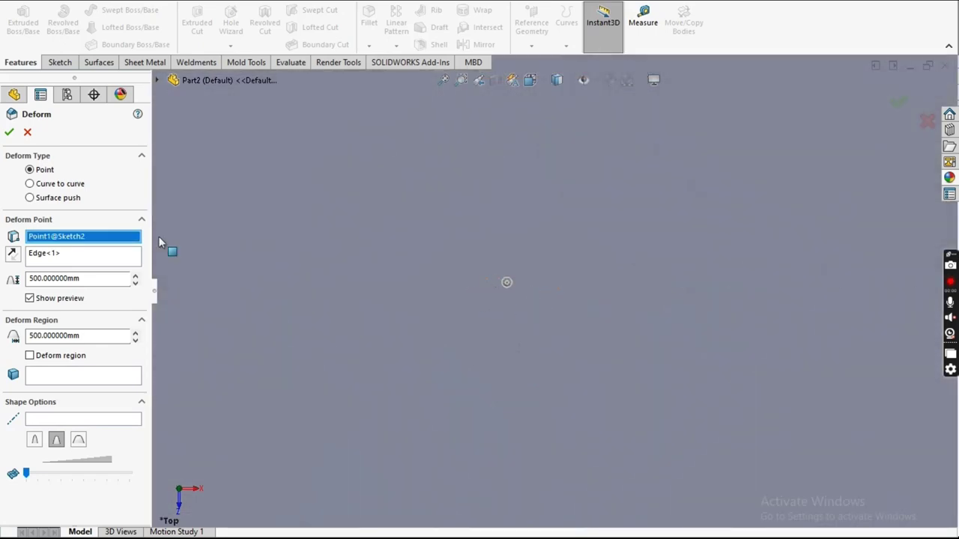
right_click(82, 237)
click(118, 255)
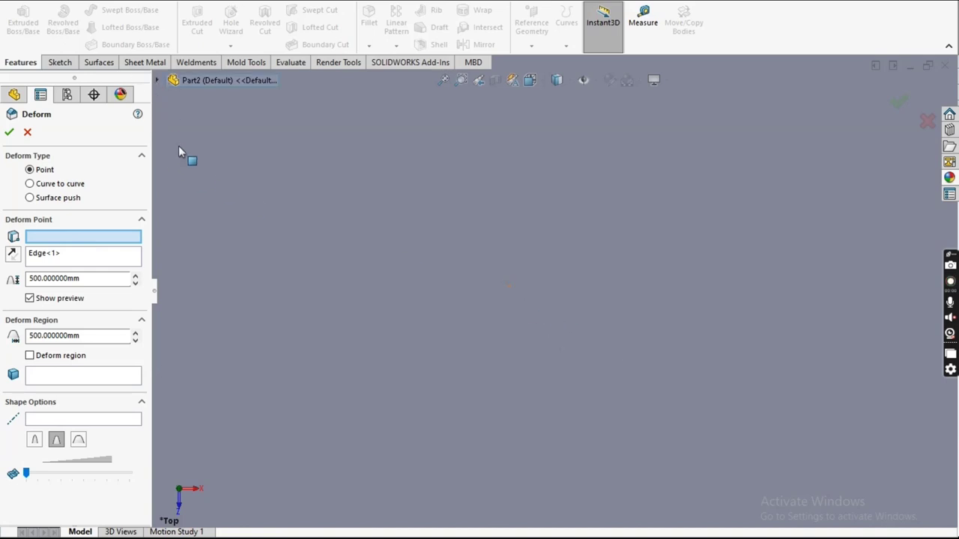
Step: Hide Sketch2 from the feature tree
click(157, 79)
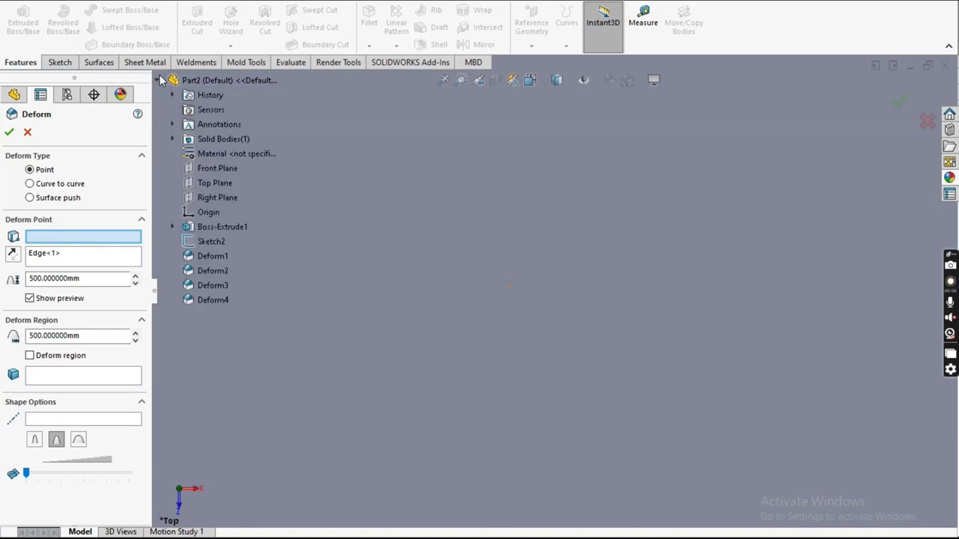
right_click(201, 244)
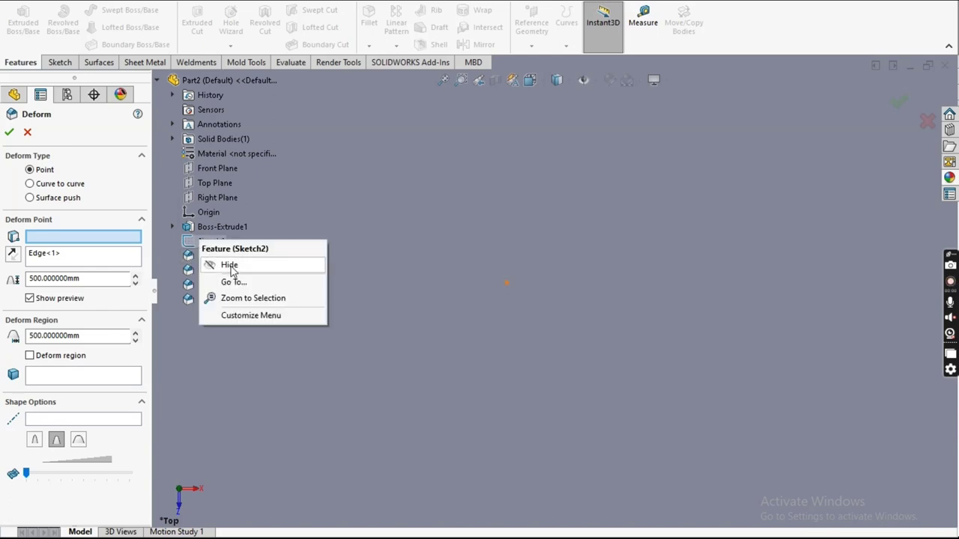
click(230, 266)
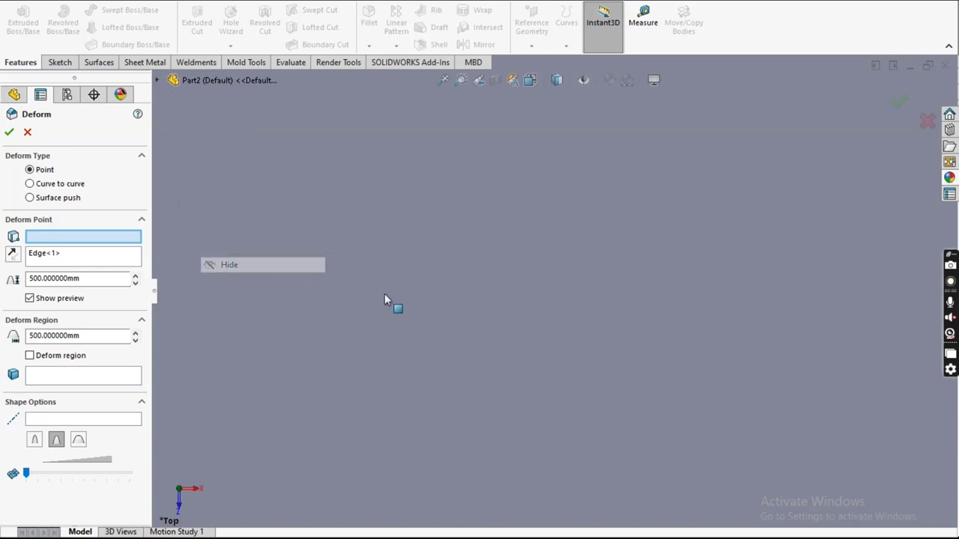
Step: Set the deform point at the face centre, choose the first profile, keep 500 mm, and create Deform5
click(507, 286)
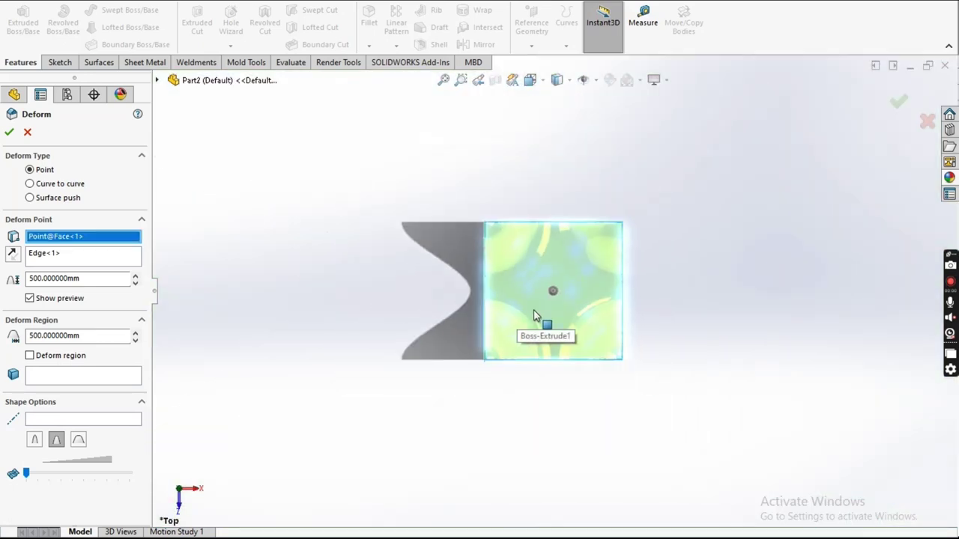
mouse_move(533, 316)
middle_down()
mouse_move(582, 188)
mouse_move(545, 117)
mouse_move(507, 167)
middle_up()
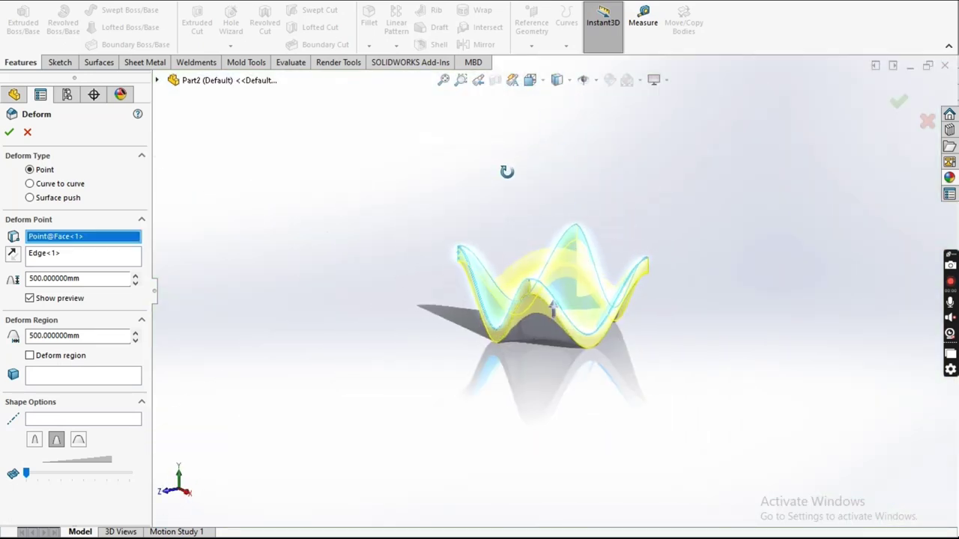
click(35, 440)
scroll(595, 278, up, 2)
scroll(595, 278, up, 2)
mouse_move(595, 278)
middle_down()
mouse_move(493, 264)
mouse_move(499, 280)
middle_up()
drag(95, 281, 16, 280)
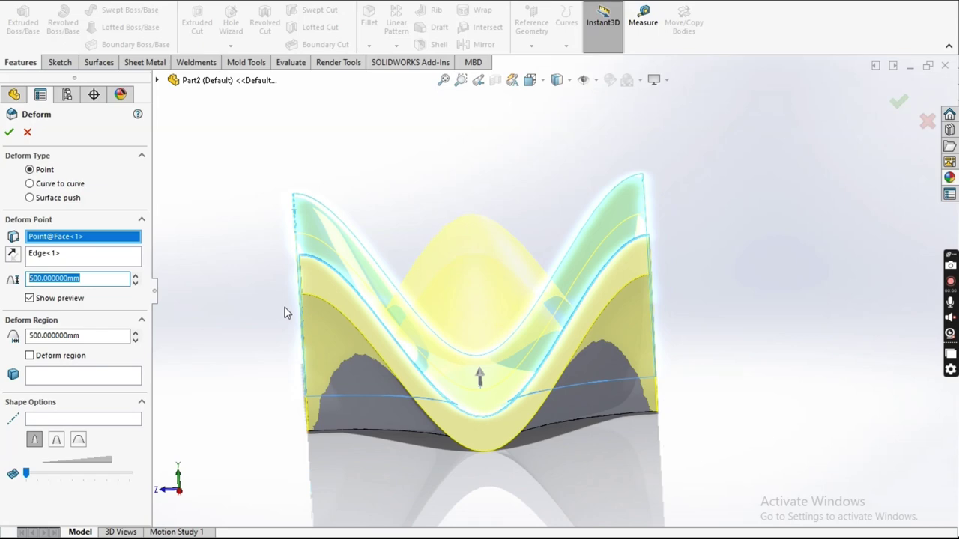
click(9, 133)
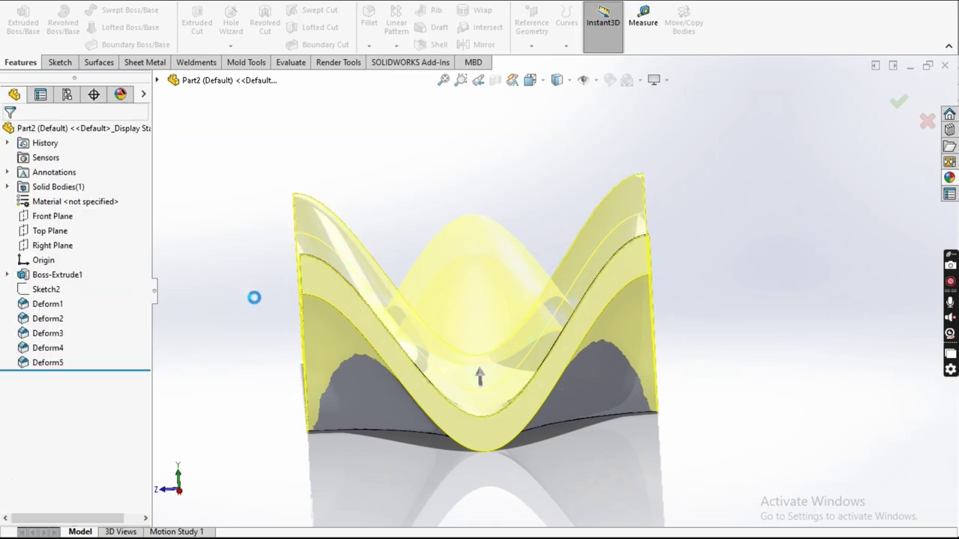
middle_drag(500, 298, 517, 333)
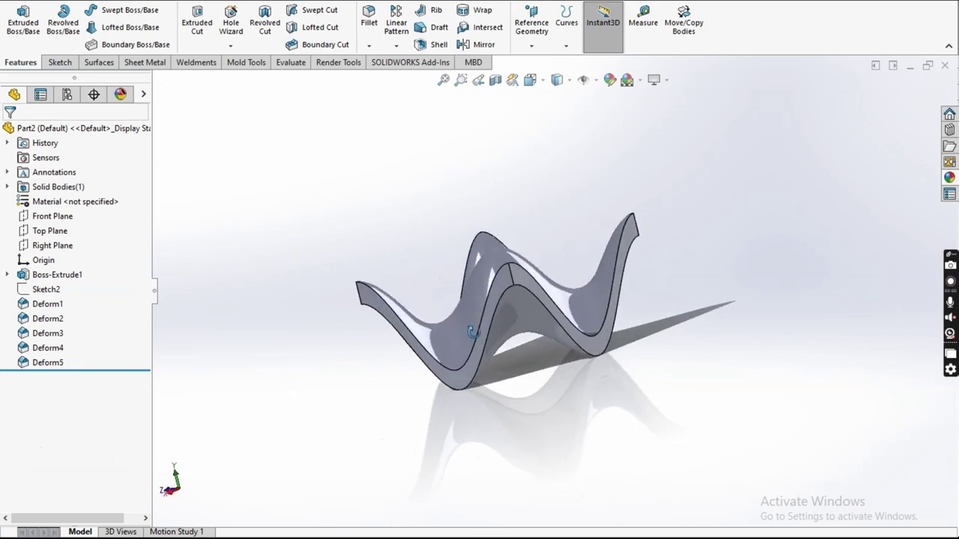
scroll(581, 267, down, 3)
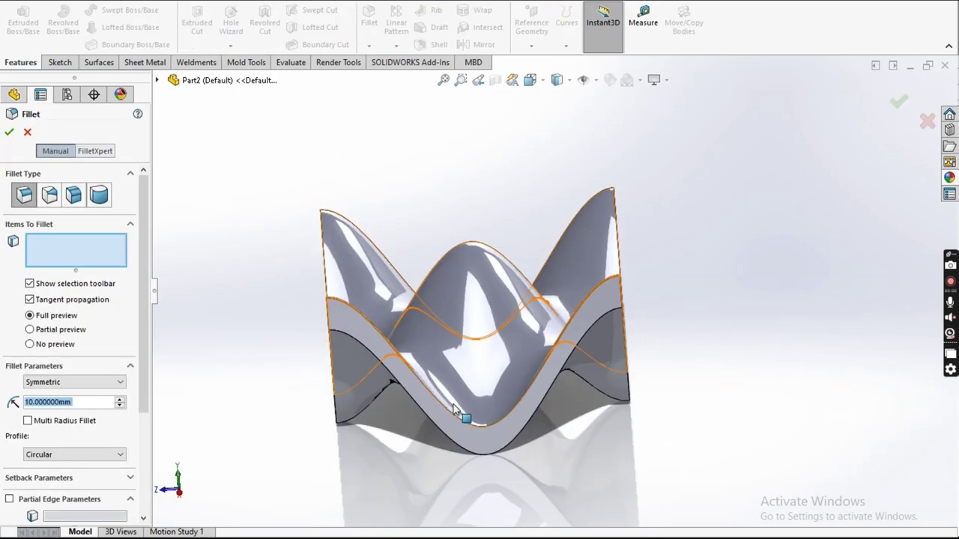
Step: Select the four short corner edges at the base's ends, dropping the mistakenly picked curved edge
click(413, 408)
middle_drag(488, 411, 374, 420)
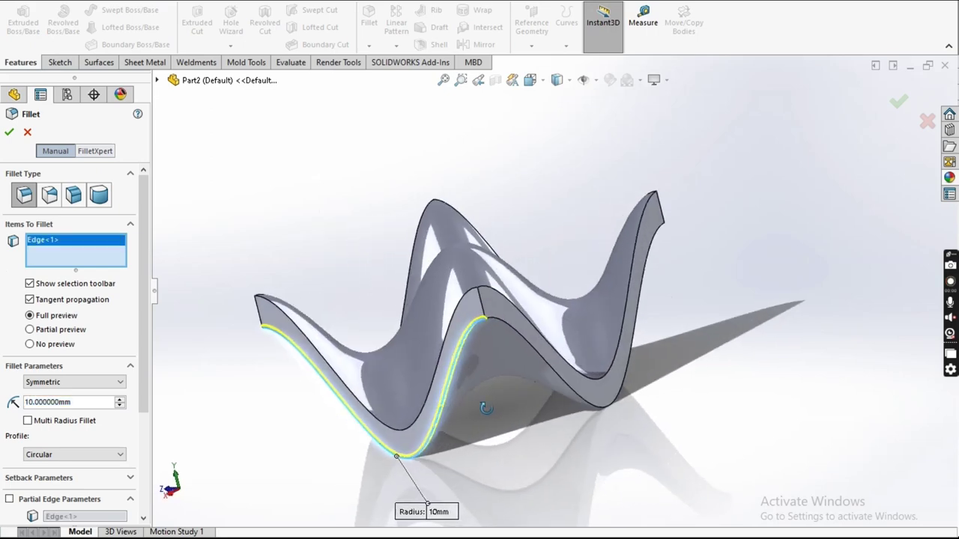
right_click(34, 247)
click(74, 252)
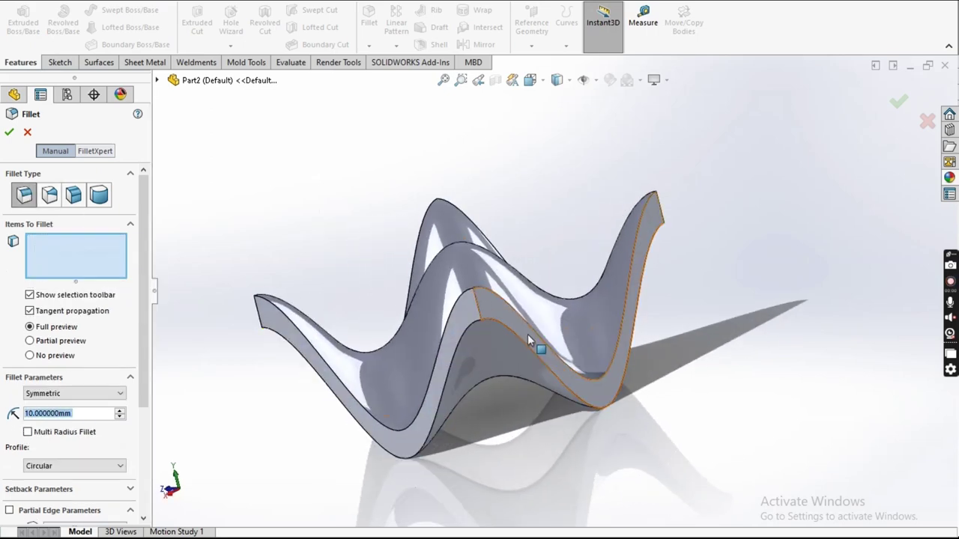
click(473, 311)
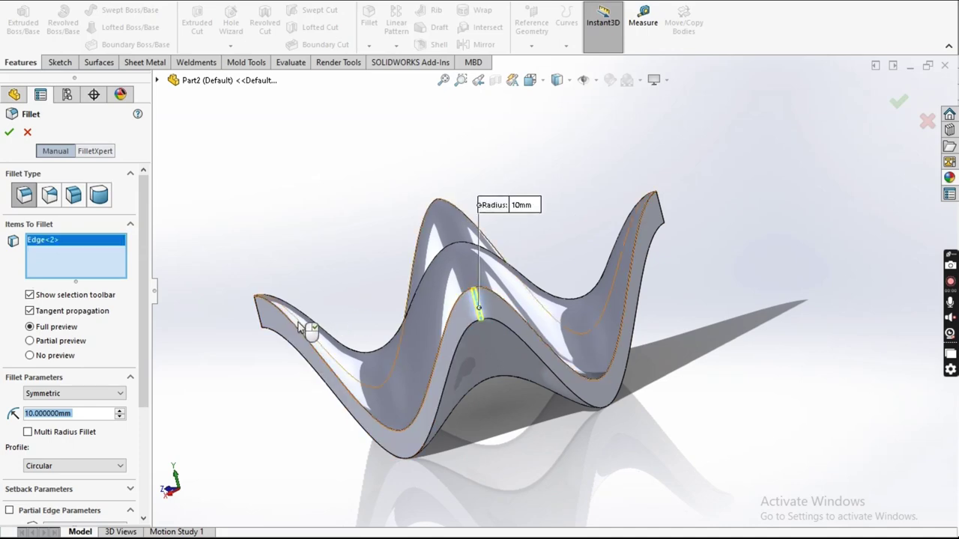
click(259, 311)
middle_drag(259, 311, 538, 261)
click(520, 252)
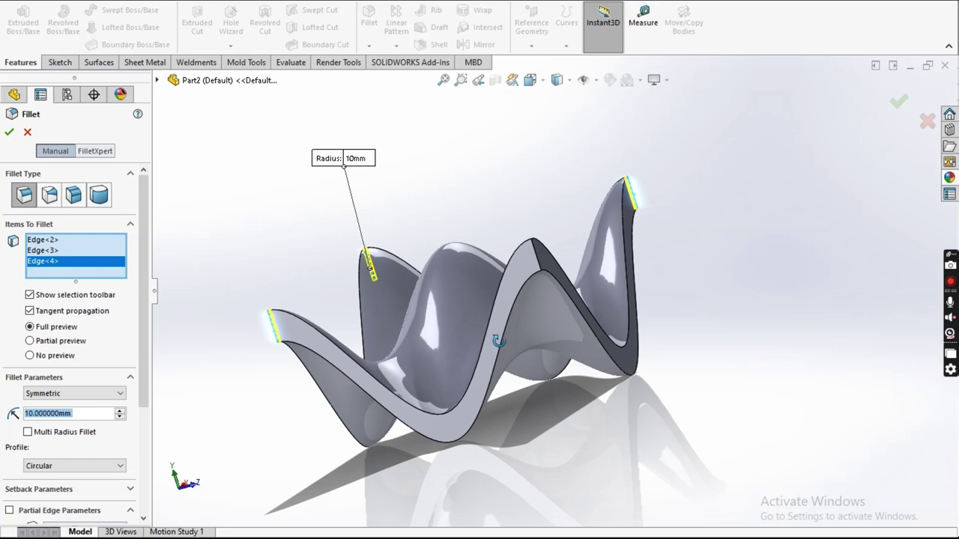
click(537, 261)
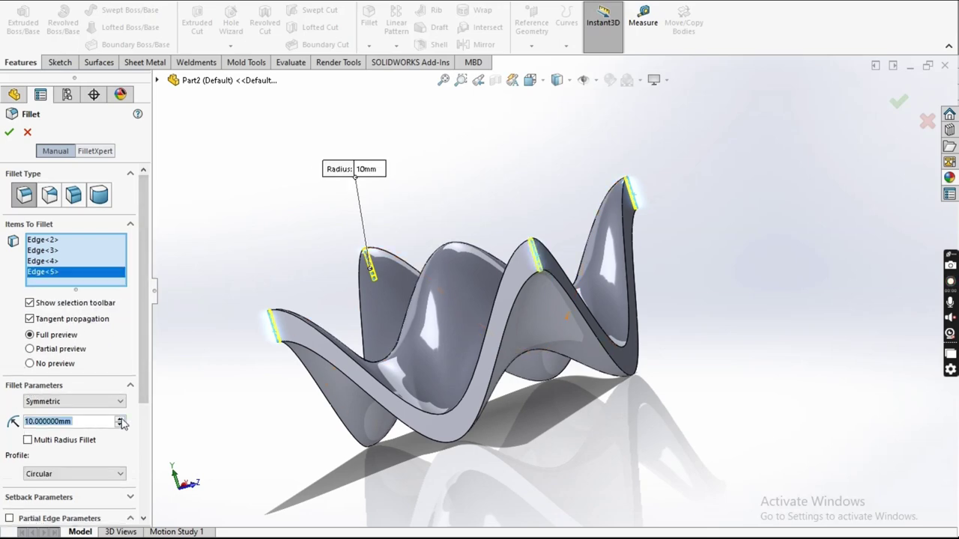
Step: Raise the fillet radius to 50 mm and confirm Fillet1
click(119, 419)
click(119, 419)
click(119, 419)
click(119, 420)
middle_drag(360, 390, 448, 383)
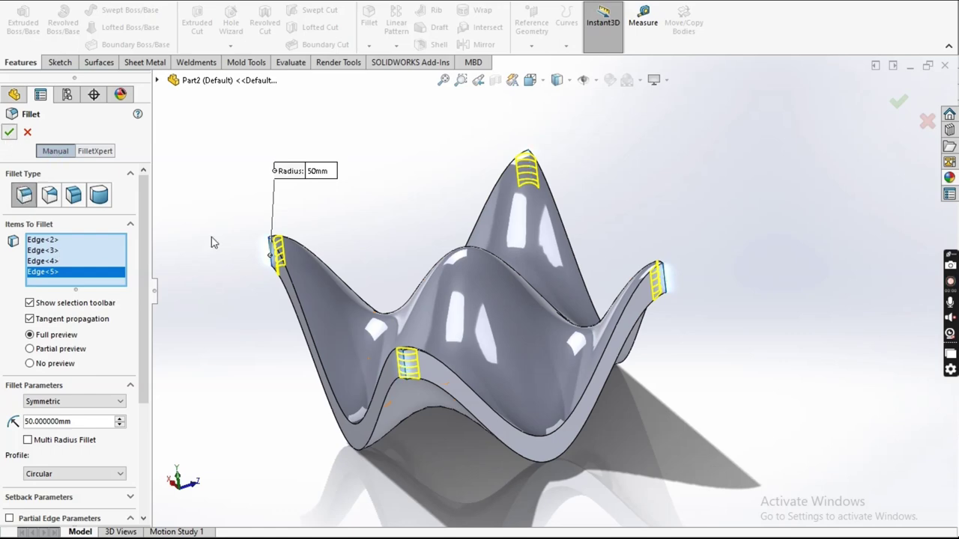
key(Return)
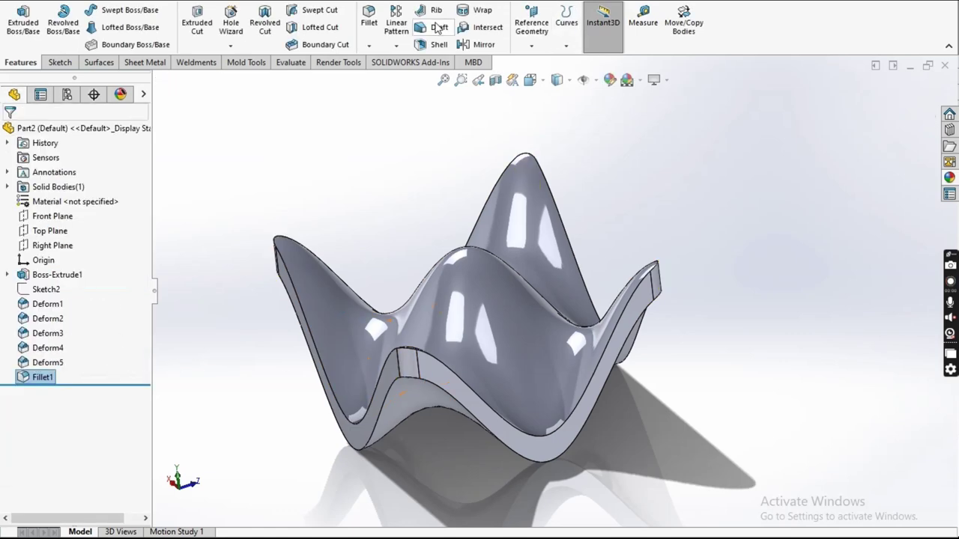
Step: Fillet the lower edge loop of the wavy base at 50 mm
click(374, 21)
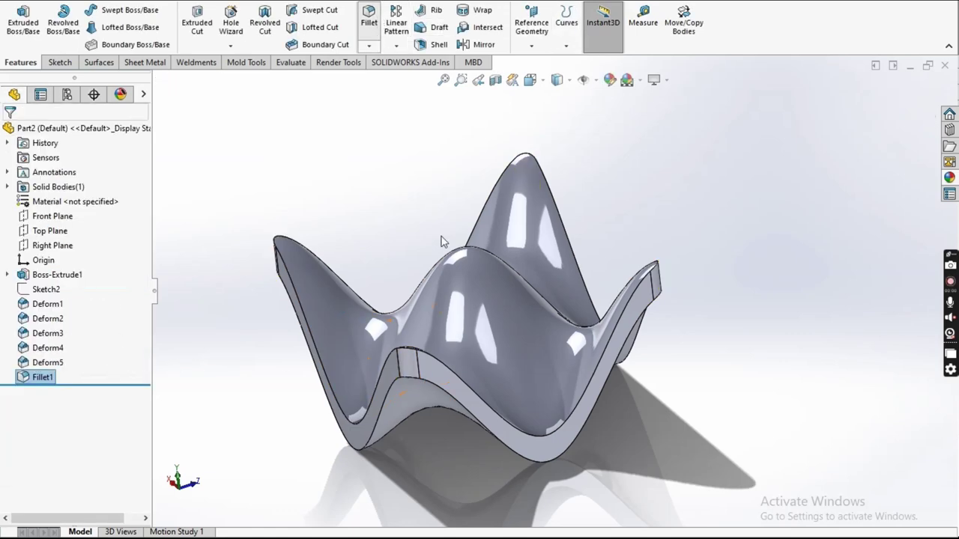
click(465, 410)
mouse_move(506, 407)
middle_down()
mouse_move(504, 339)
mouse_move(406, 406)
middle_up()
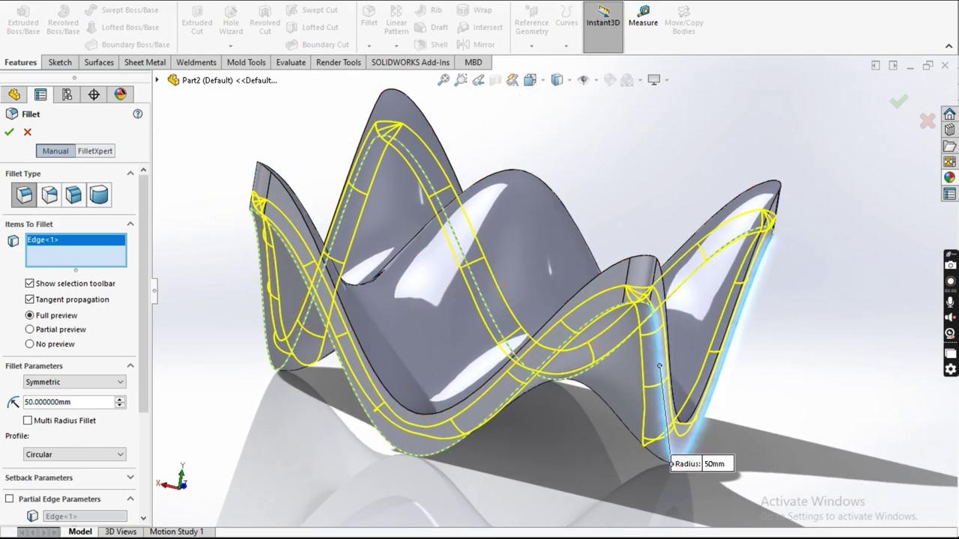
click(9, 132)
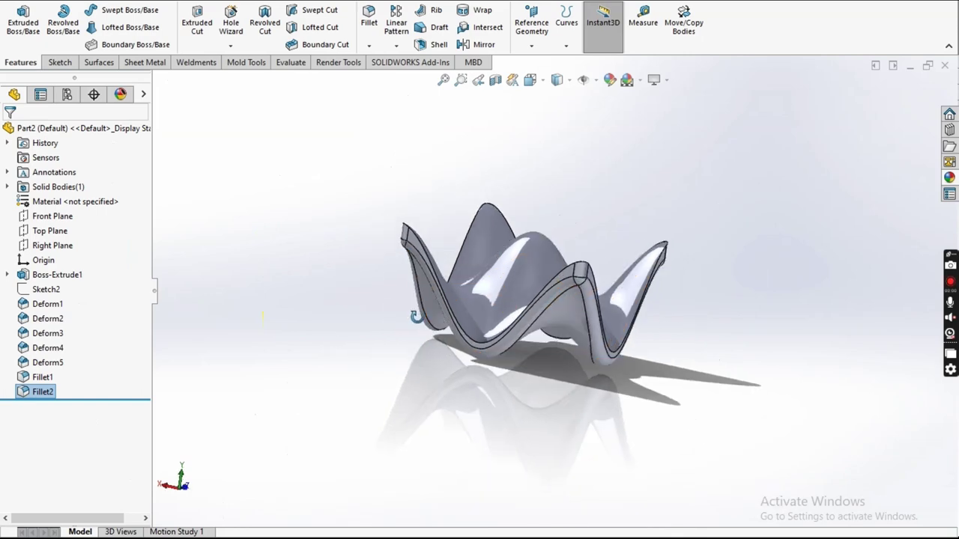
mouse_move(479, 285)
middle_down()
mouse_move(404, 252)
mouse_move(390, 334)
mouse_move(359, 346)
middle_up()
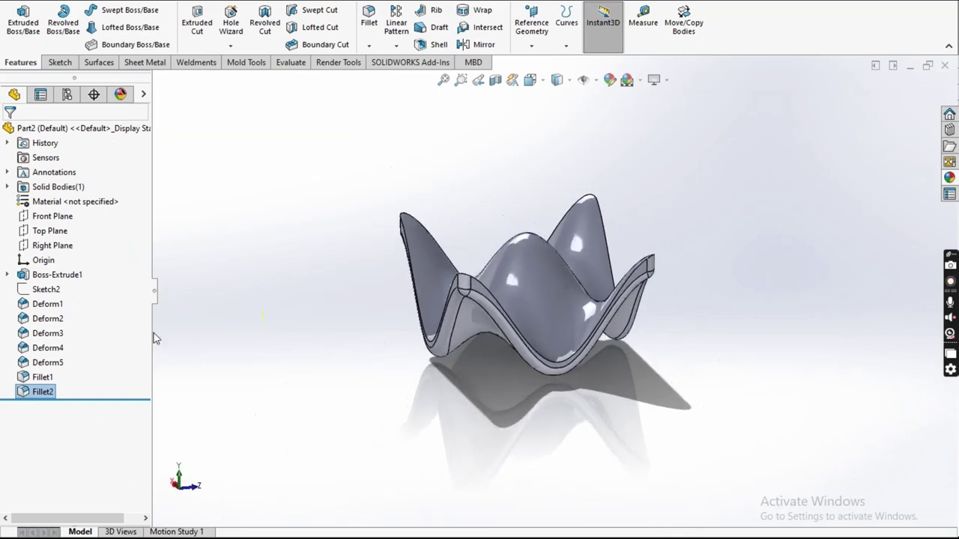
Step: Fillet the upper rim edge loop of the base at 20 mm
click(369, 18)
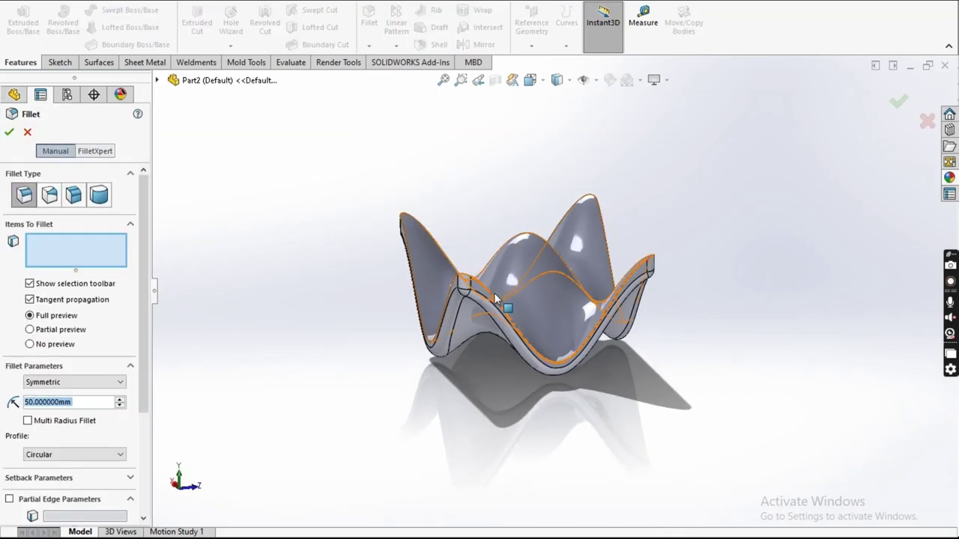
click(492, 300)
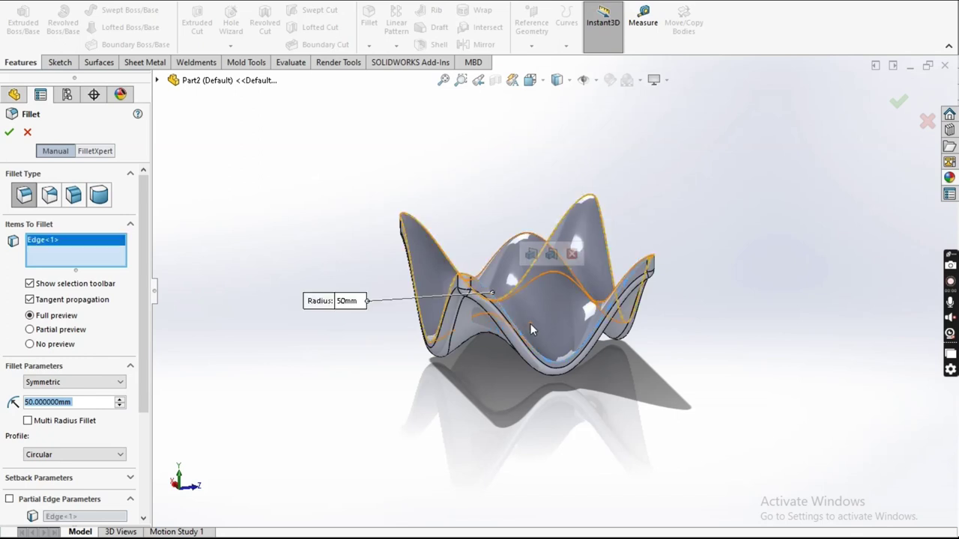
click(95, 401)
text(20)
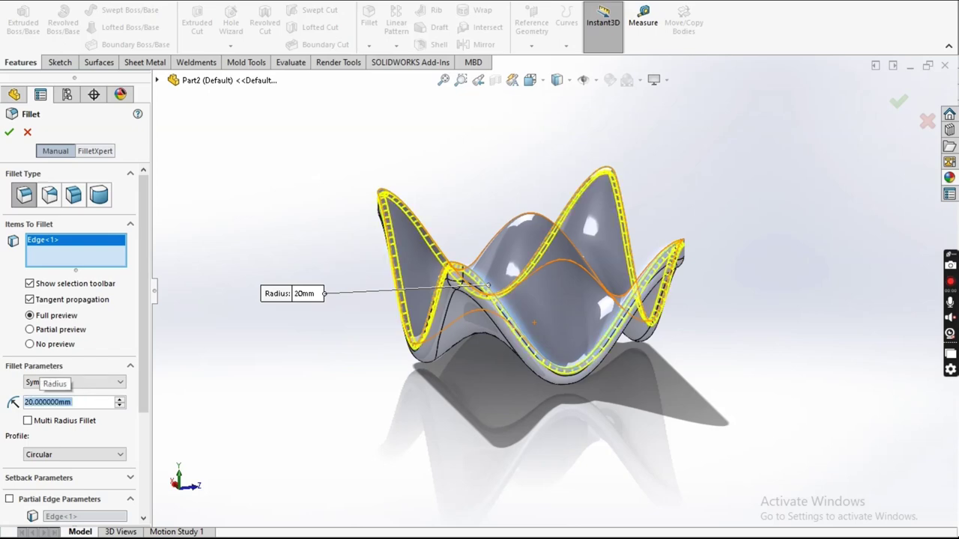
click(5, 132)
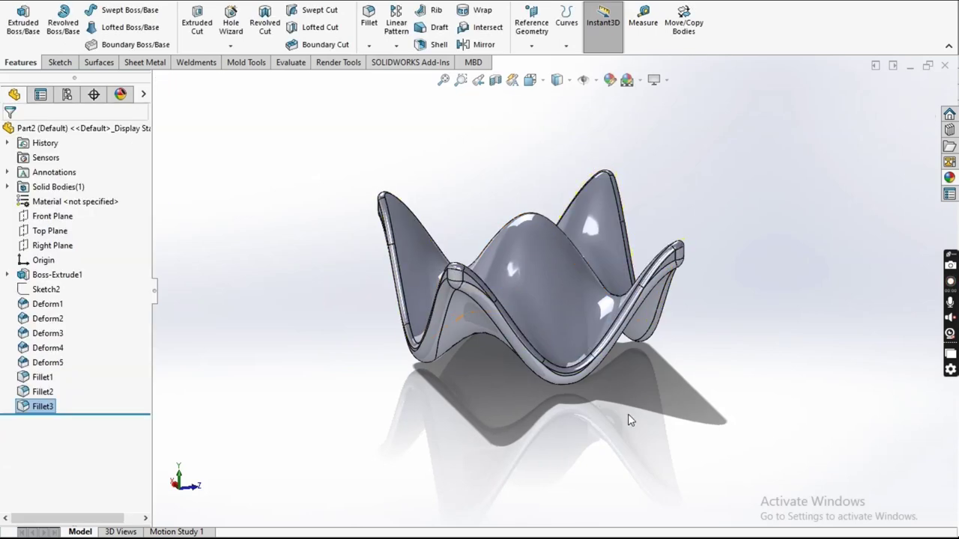
mouse_move(601, 362)
middle_down()
mouse_move(568, 380)
mouse_move(507, 443)
mouse_move(514, 122)
middle_up()
click(570, 81)
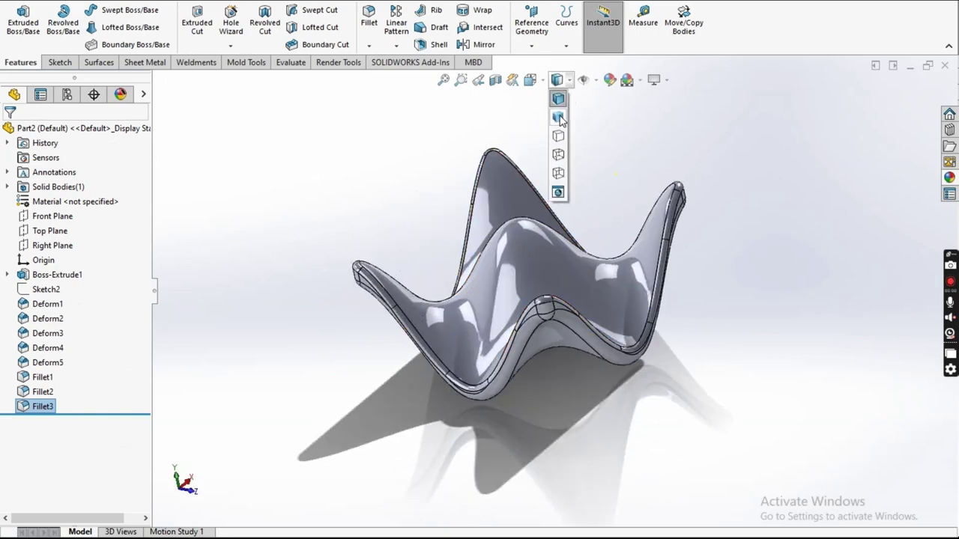
click(560, 118)
middle_drag(558, 195, 552, 267)
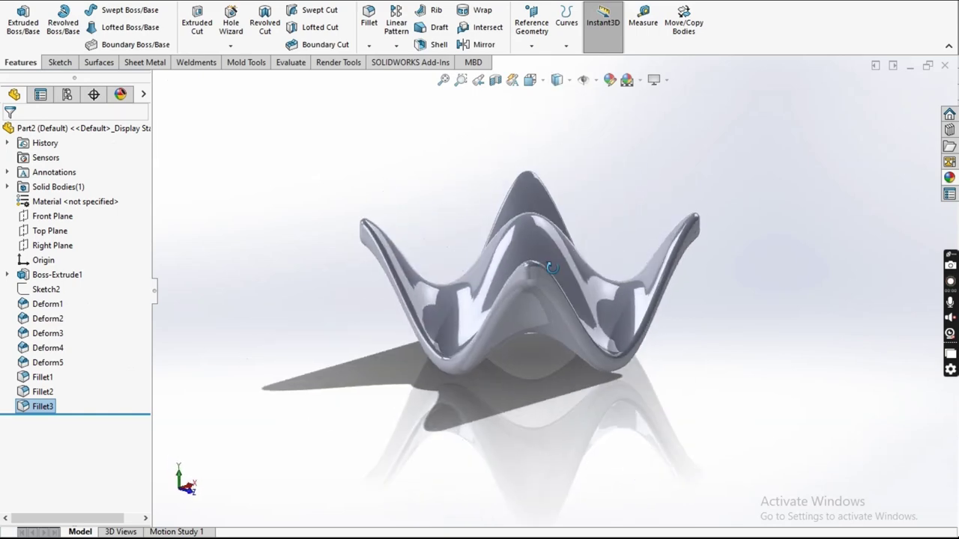
scroll(585, 217, down, 3)
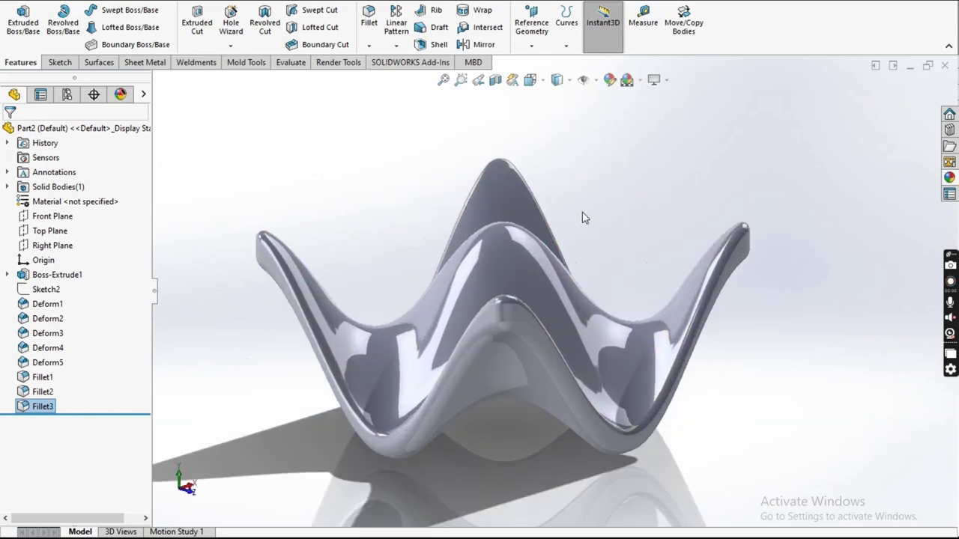
click(572, 81)
click(559, 98)
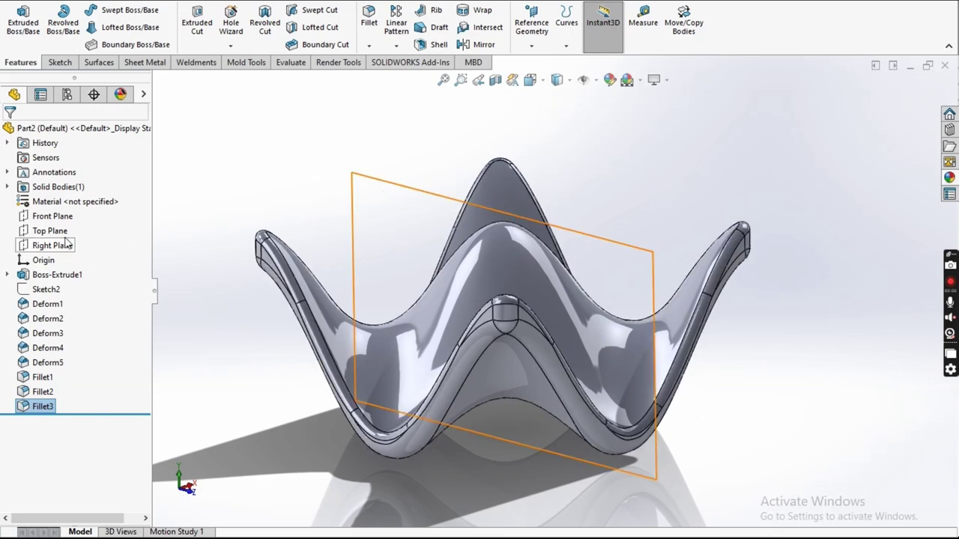
Step: Sketch on the Front Plane a vertical centerline from the origin to the middle peak's top
click(53, 216)
click(60, 200)
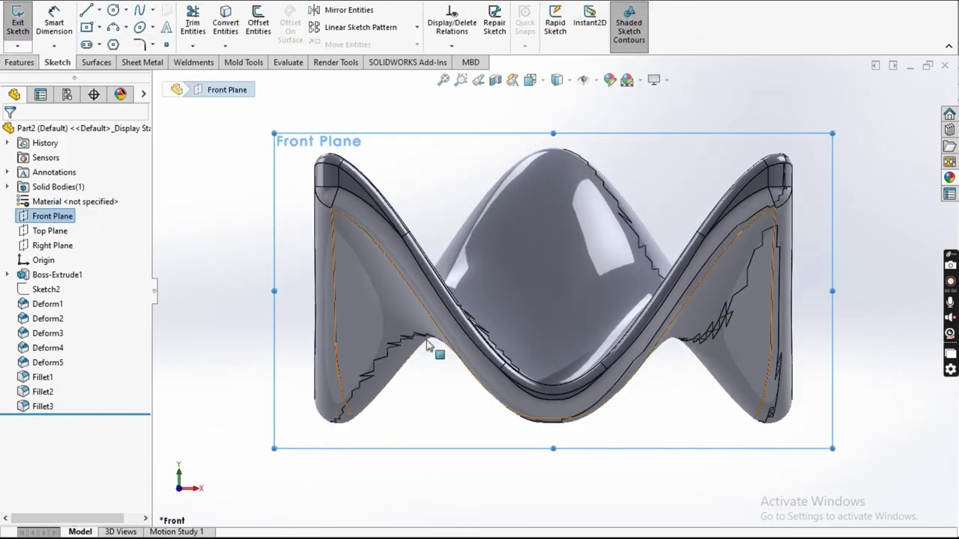
click(110, 11)
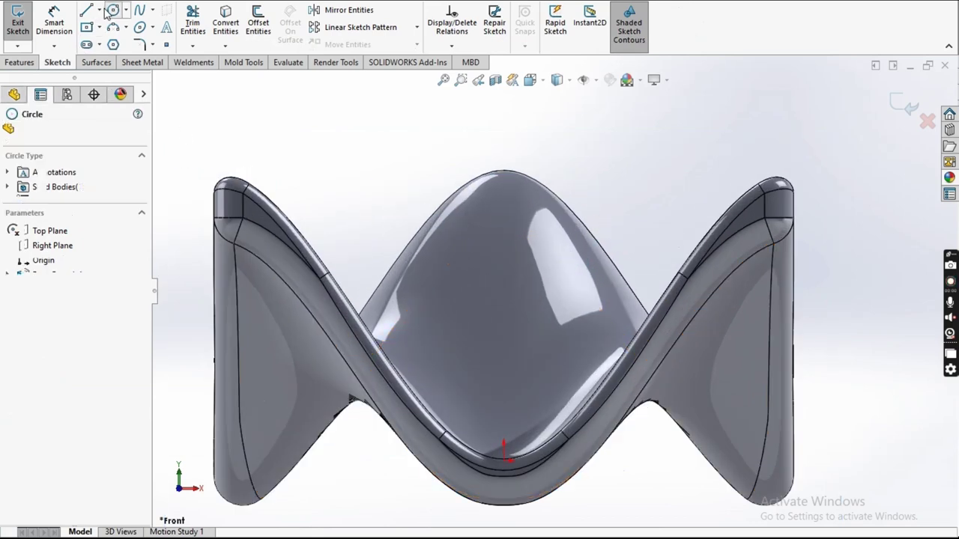
click(99, 9)
click(112, 42)
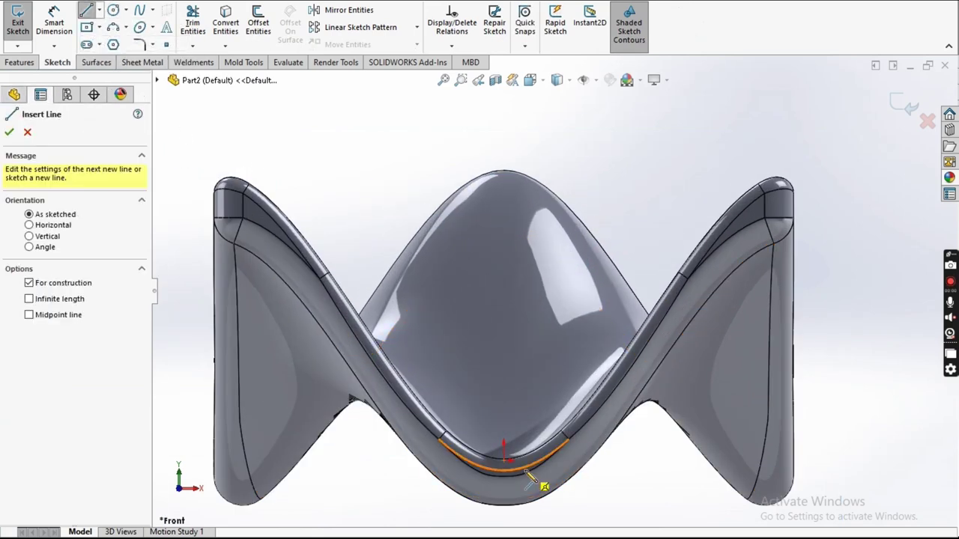
click(504, 459)
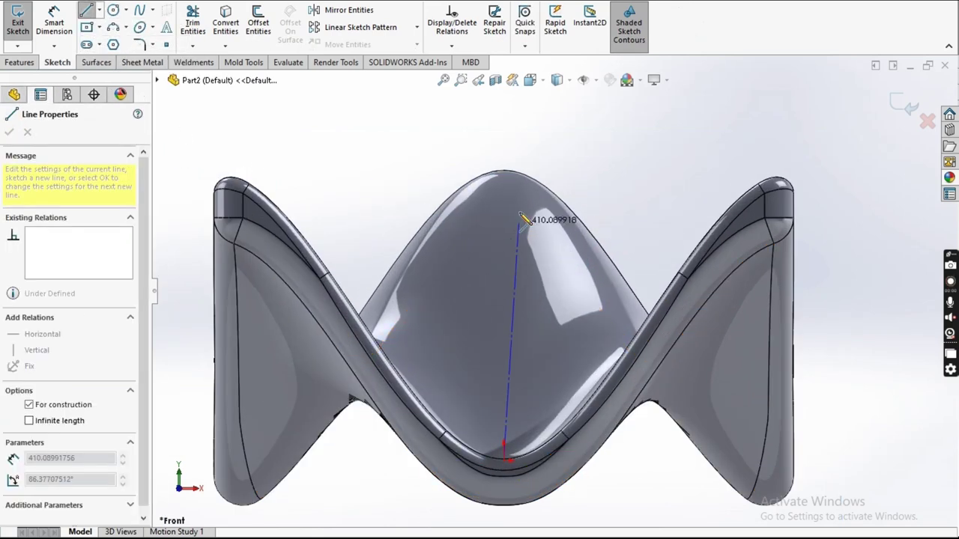
click(505, 171)
key(Escape)
key(z)
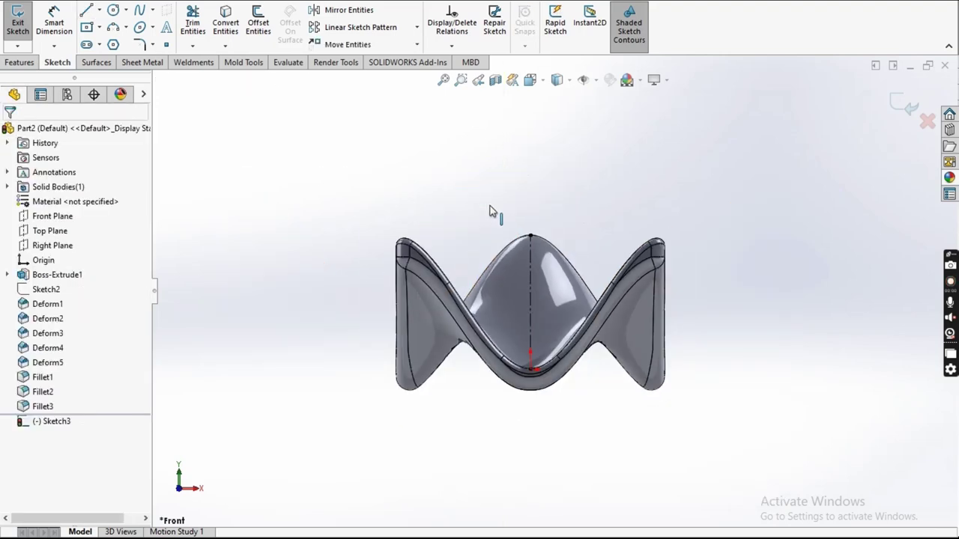
Step: Draw a horizontal midpoint line centred on the centerline's top, reaching past the right peak
click(100, 11)
click(126, 57)
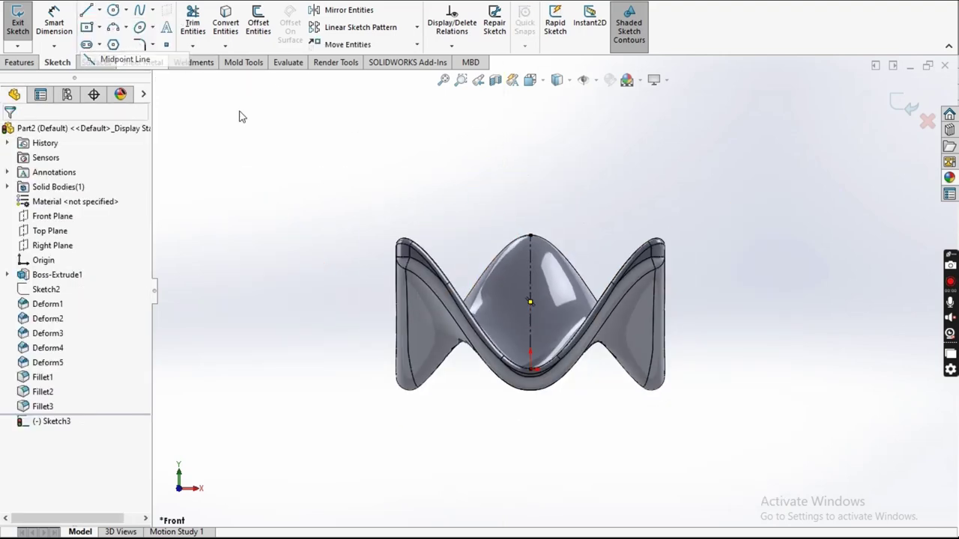
click(531, 236)
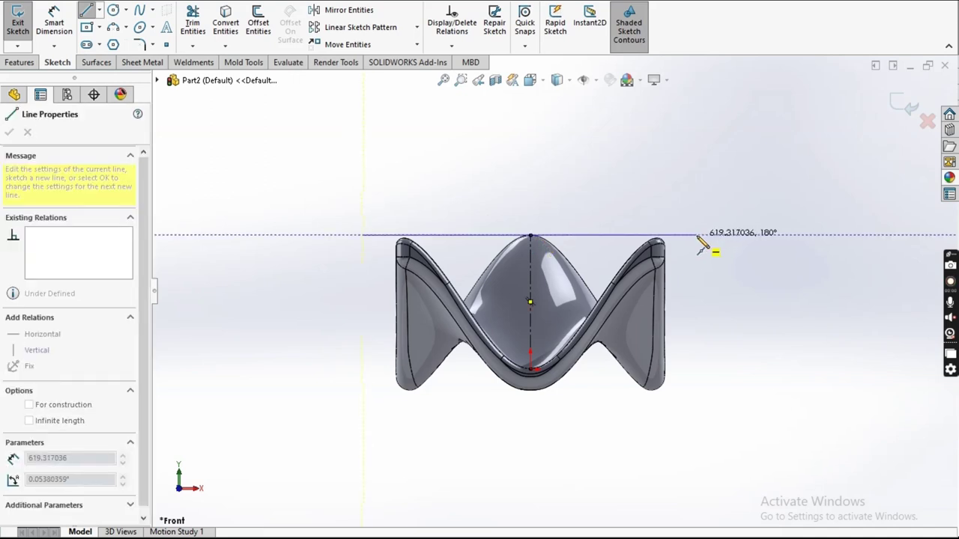
click(685, 234)
key(Escape)
scroll(663, 239, down, 2)
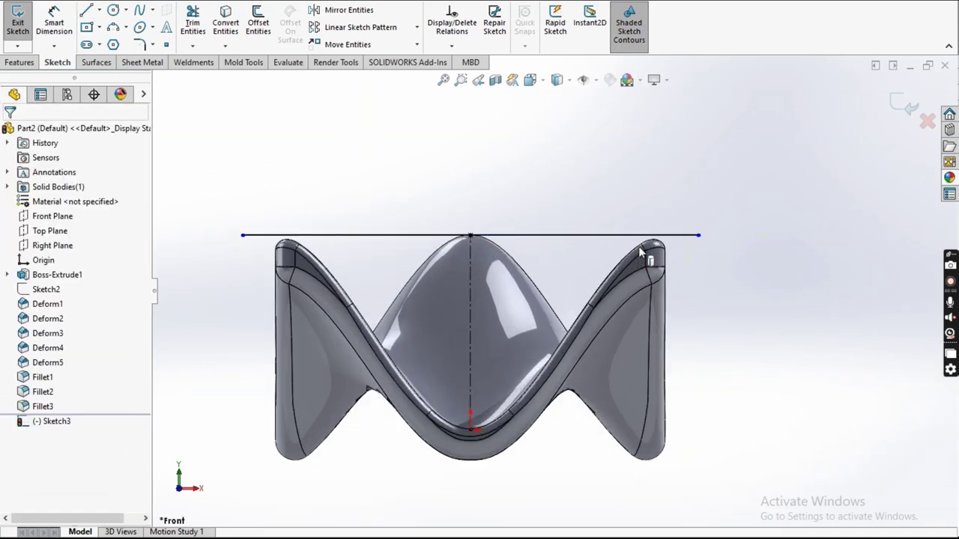
click(54, 22)
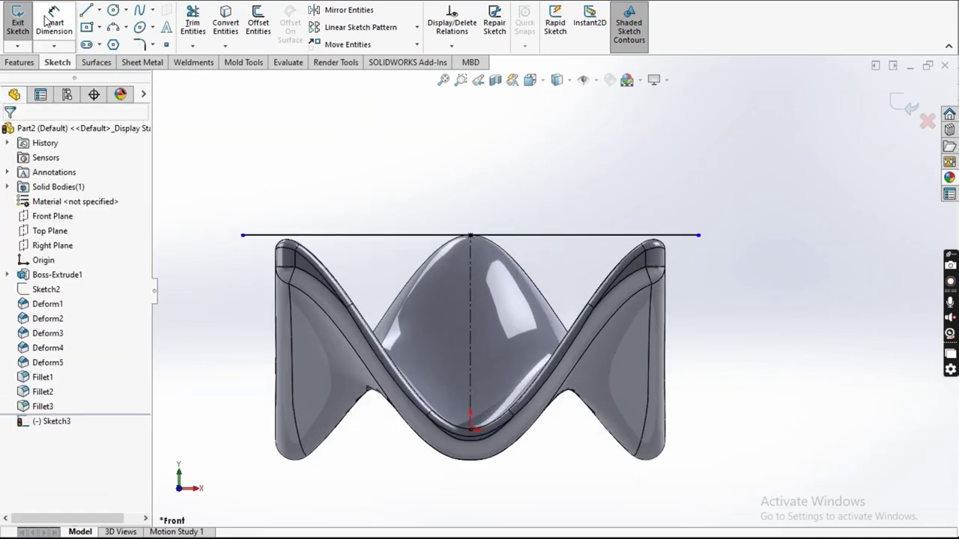
Step: Dimension the top horizontal line to 1200 mm long
click(519, 236)
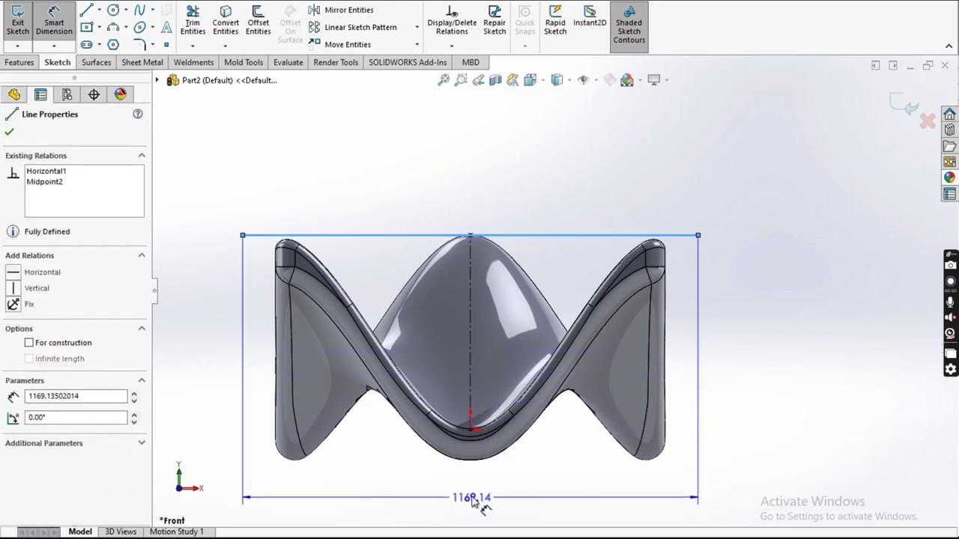
click(471, 502)
text(1200)
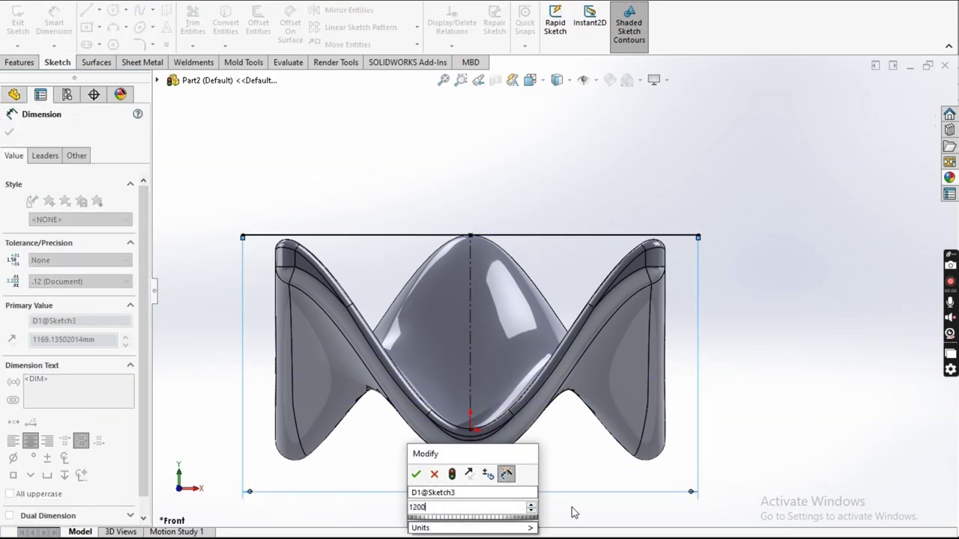
key(Return)
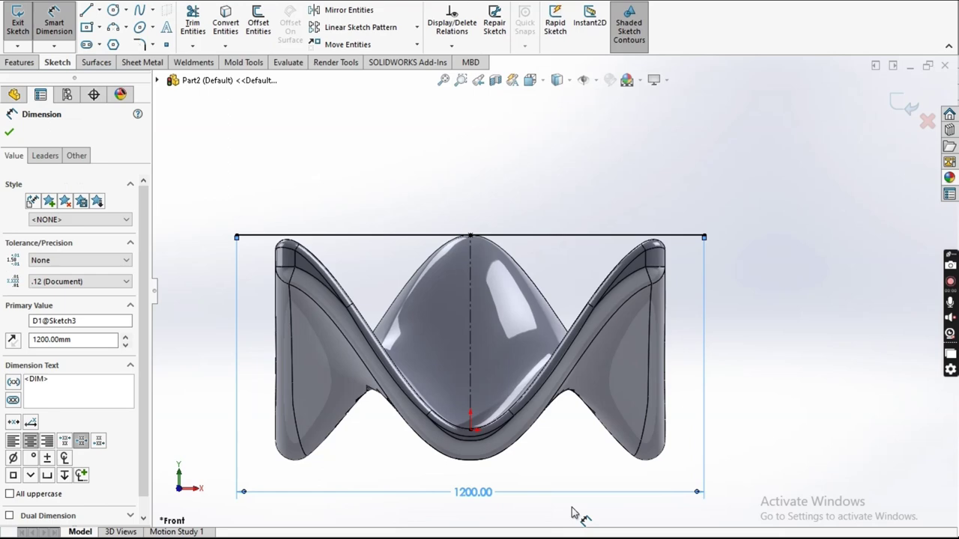
key(Escape)
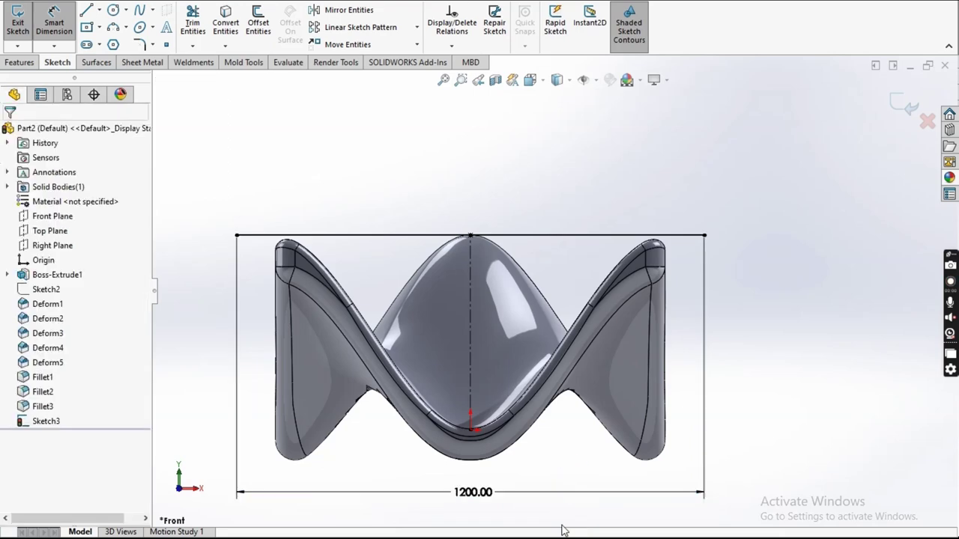
scroll(543, 423, up, 3)
scroll(634, 335, down, 1)
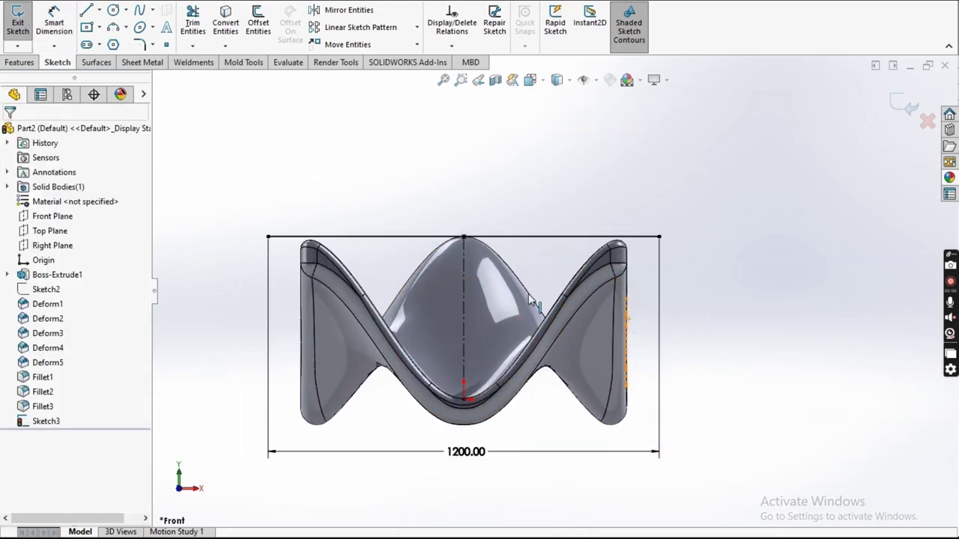
scroll(525, 300, down, 2)
scroll(466, 301, up, 2)
scroll(466, 302, down, 1)
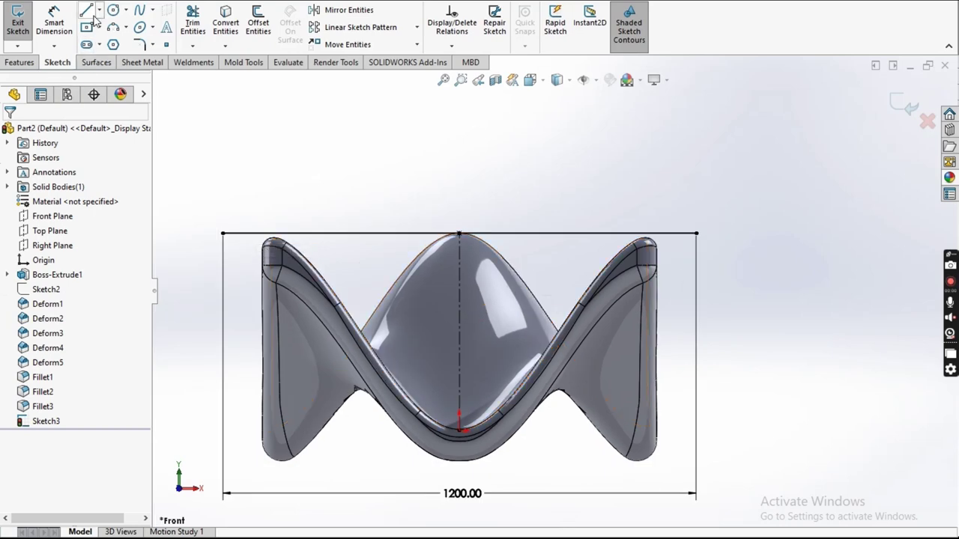
Step: Close a rectangle above the top line with left, top and right lines
click(222, 233)
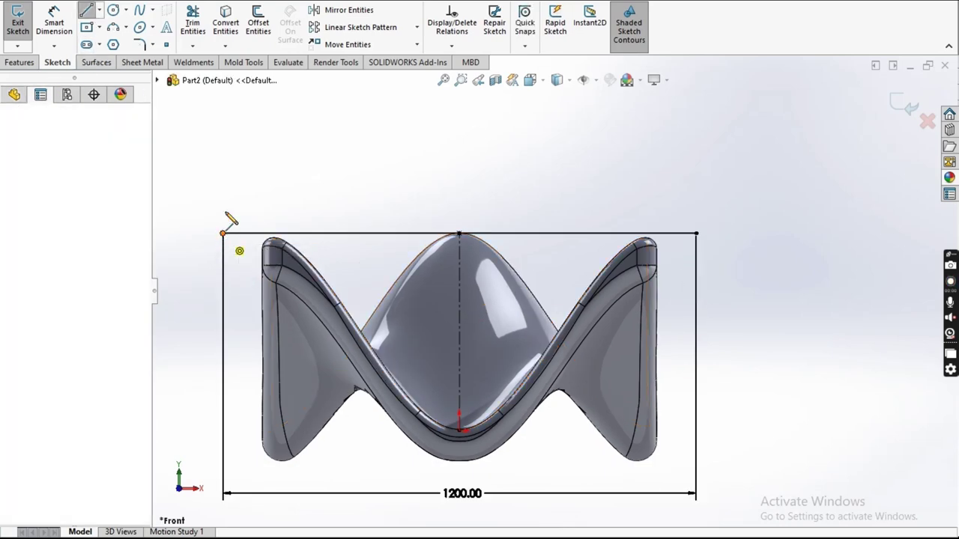
click(222, 197)
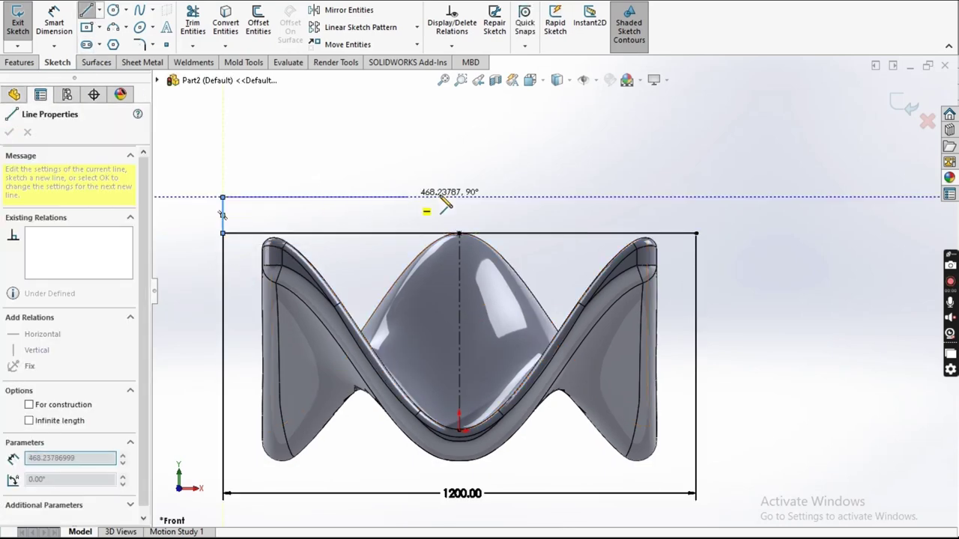
click(697, 198)
click(697, 233)
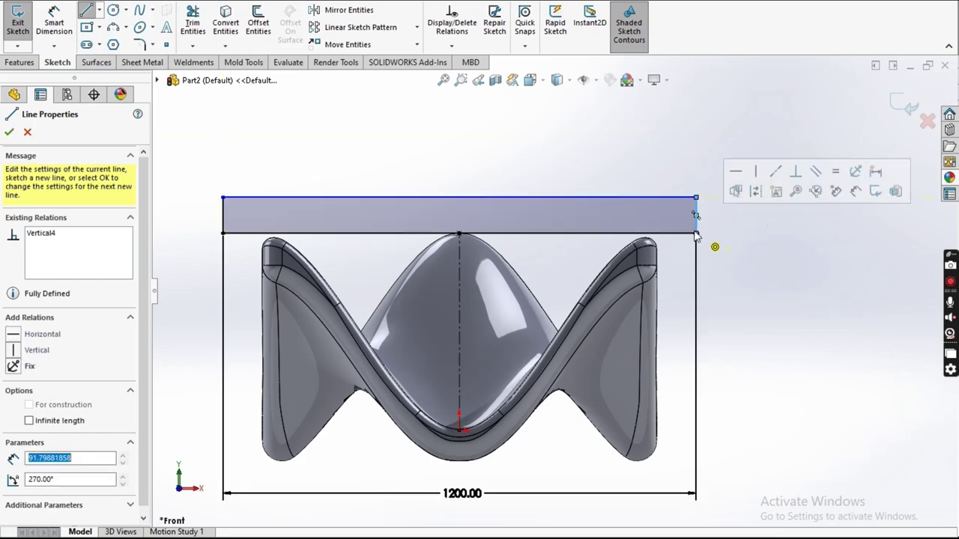
key(Escape)
Step: Dimension the rectangle's height to 50 mm
key(d)
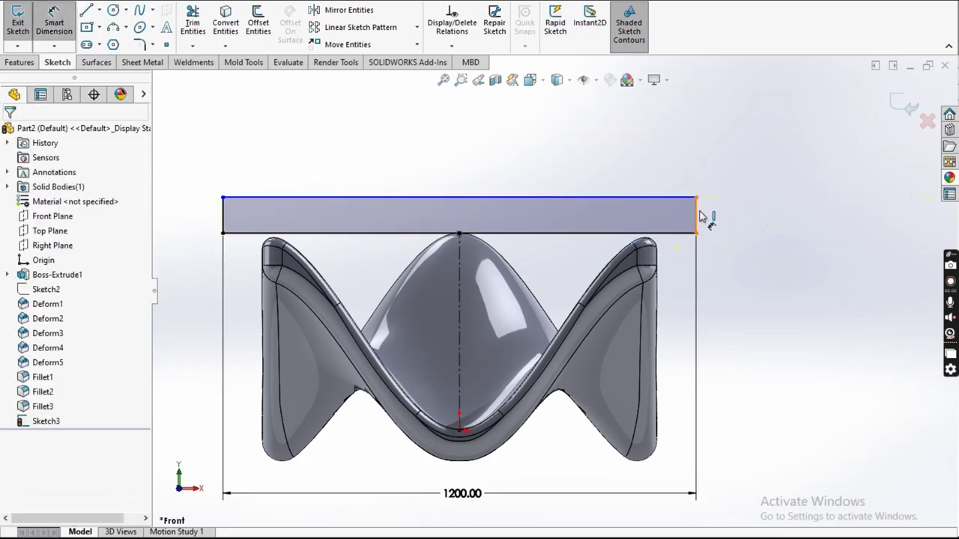
click(699, 216)
click(753, 154)
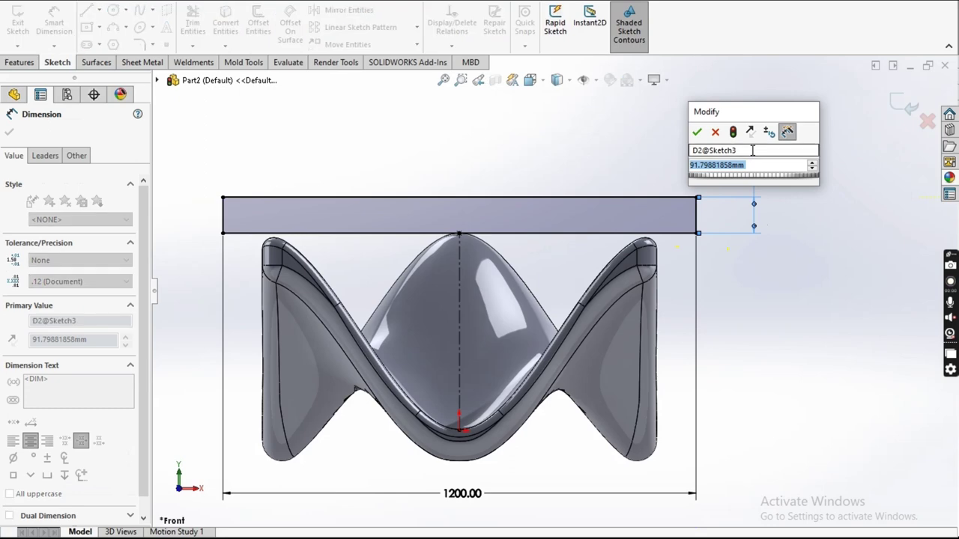
text(50)
key(Return)
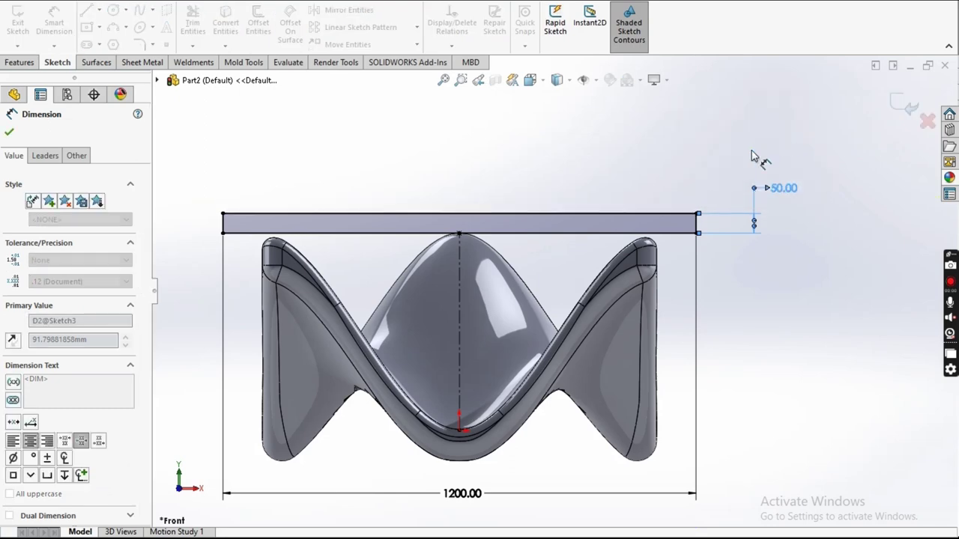
key(Escape)
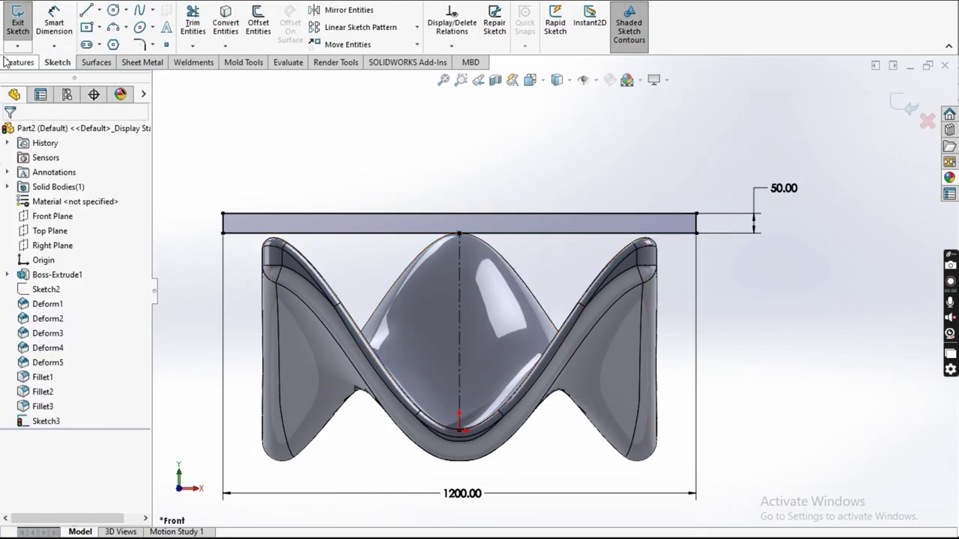
click(16, 46)
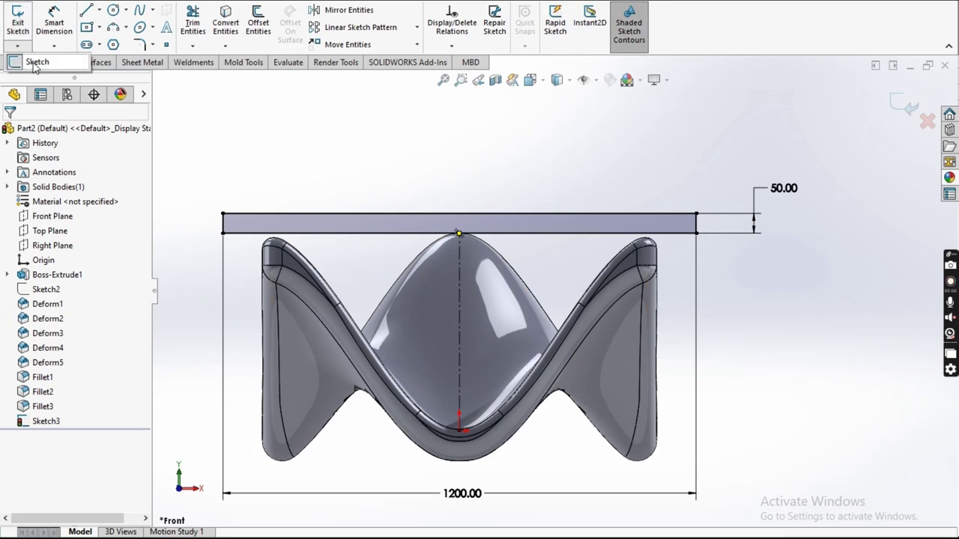
Step: Exit the sketch and change Deform5's height from 500 to 495, then 490 mm
click(33, 65)
scroll(363, 269, down, 2)
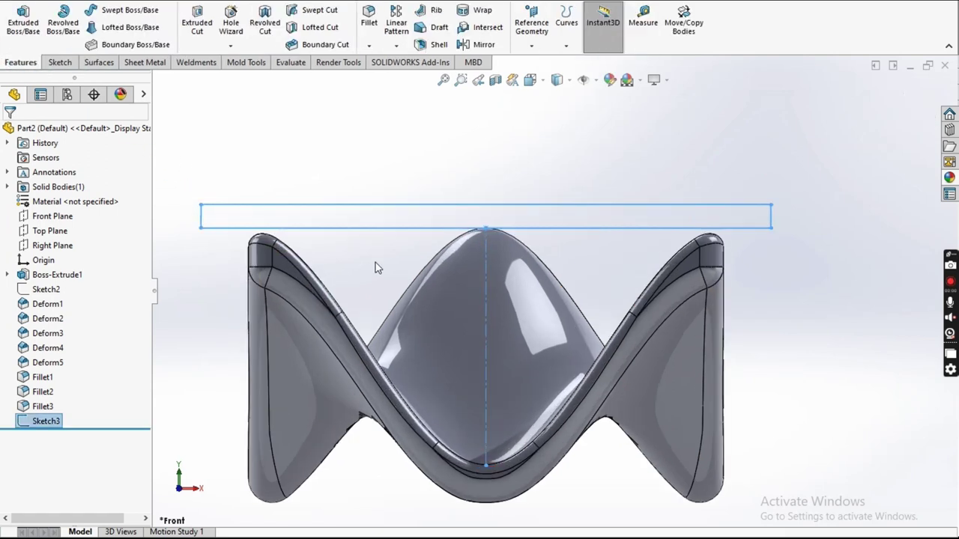
click(48, 363)
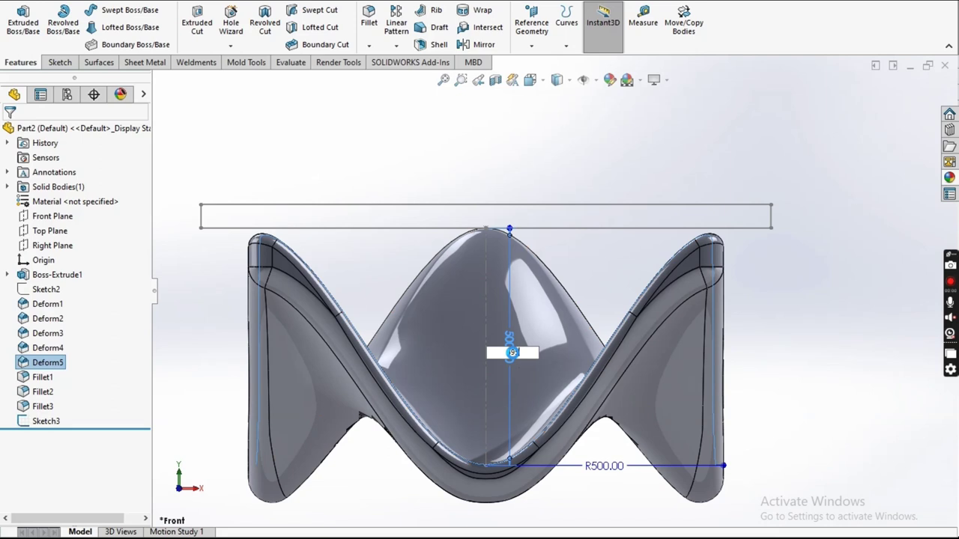
text(495)
key(Return)
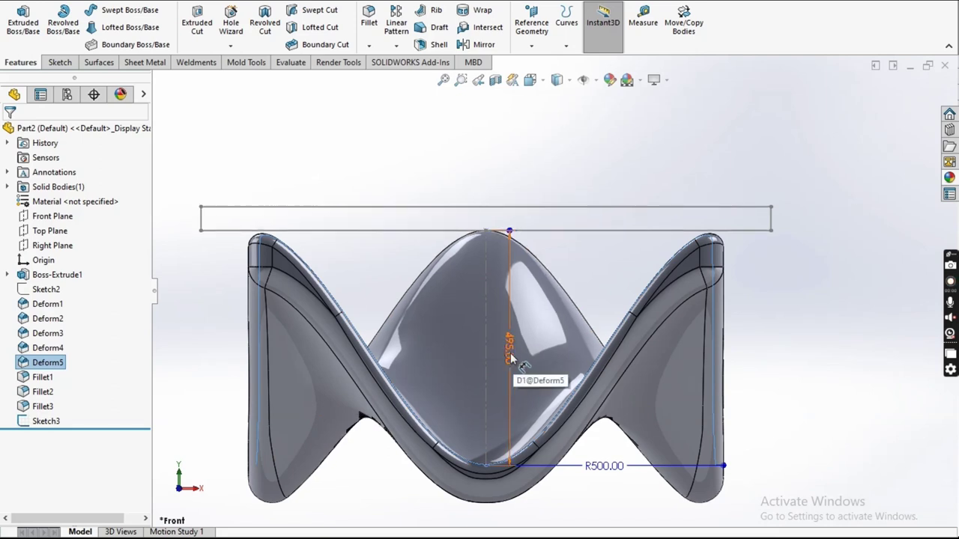
click(508, 354)
text(490)
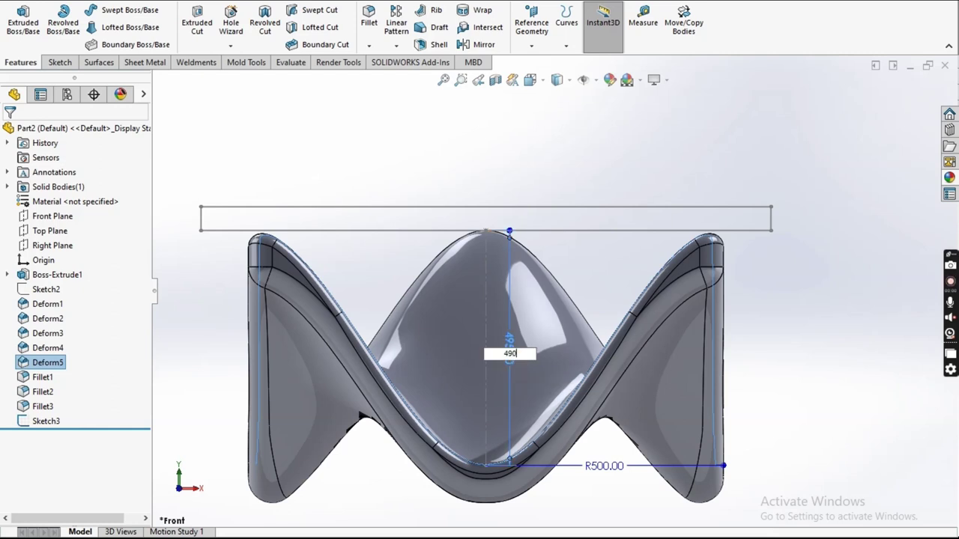
key(Return)
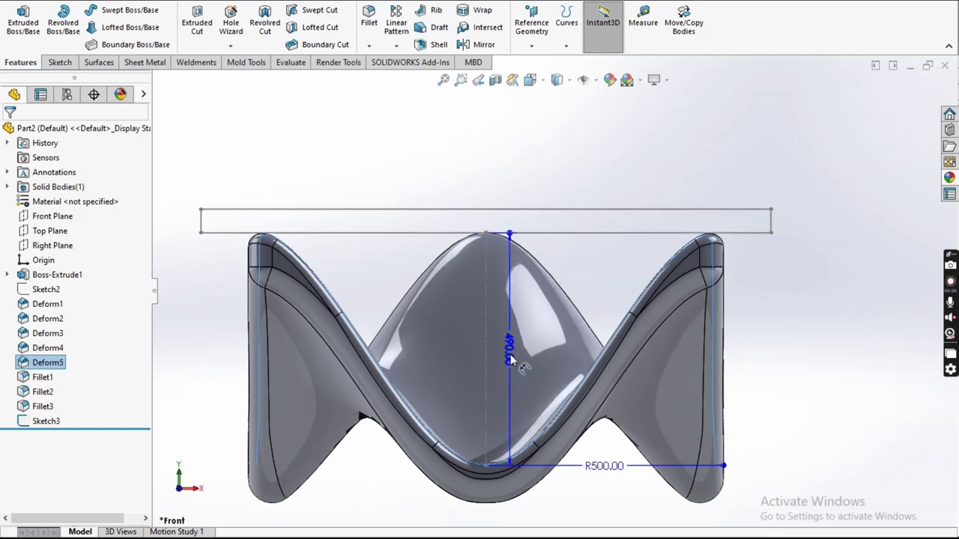
Step: Deselect Deform5 and orbit into a 3D view to check the lowered peak
scroll(712, 255, down, 2)
scroll(689, 255, down, 2)
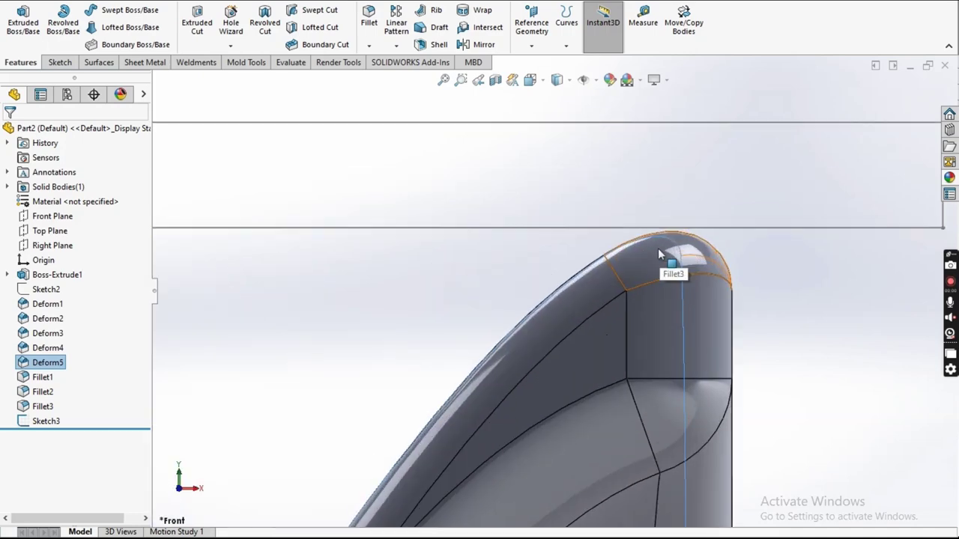
scroll(658, 248, up, 1)
scroll(562, 292, up, 3)
scroll(412, 328, down, 1)
scroll(362, 341, down, 1)
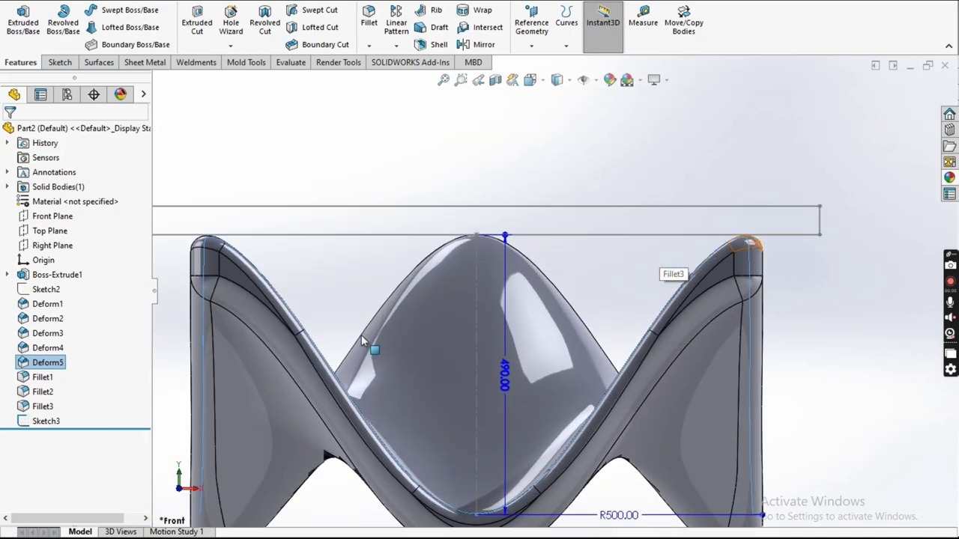
scroll(370, 329, up, 5)
click(696, 323)
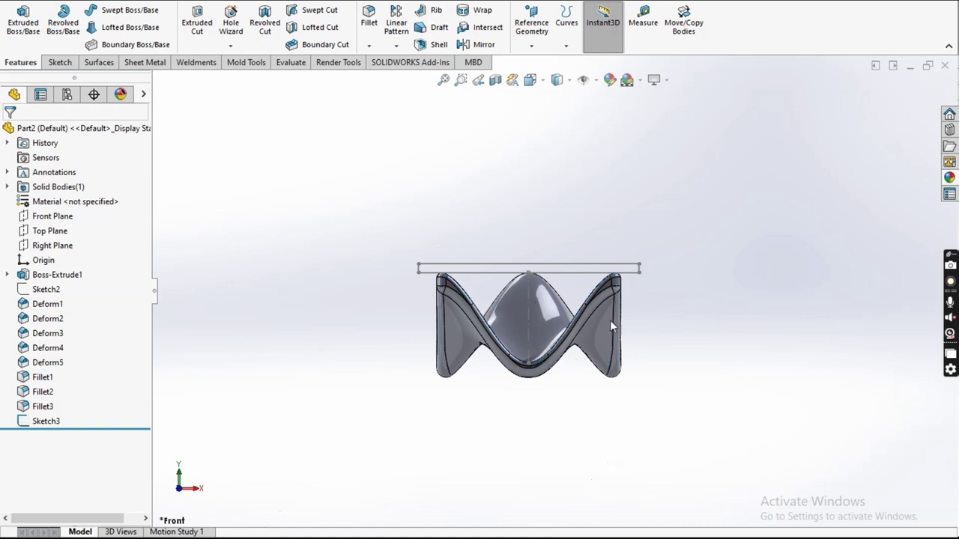
scroll(570, 314, down, 3)
middle_drag(534, 314, 381, 365)
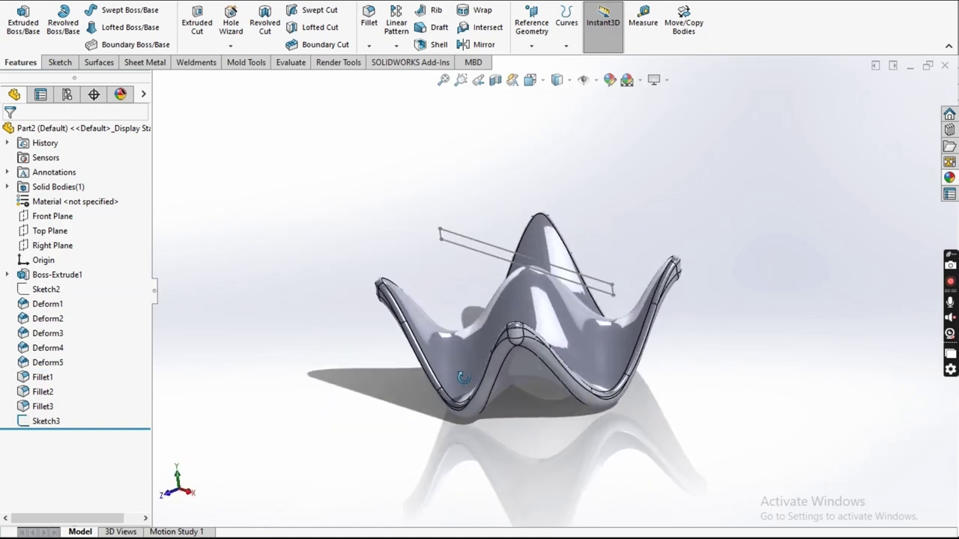
Step: Extrude Sketch3 Mid Plane 1200 mm as a separate tabletop slab over the base
click(41, 424)
click(23, 21)
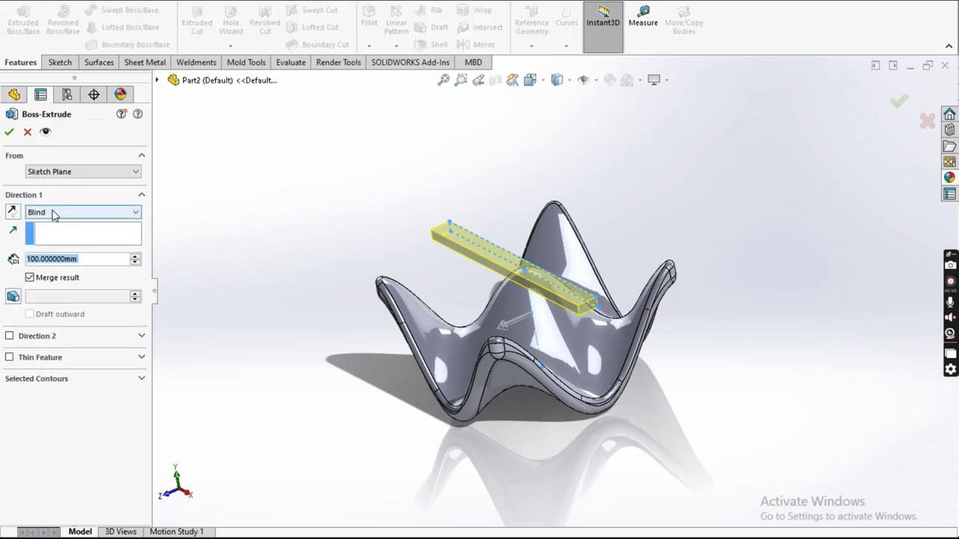
click(53, 215)
click(75, 275)
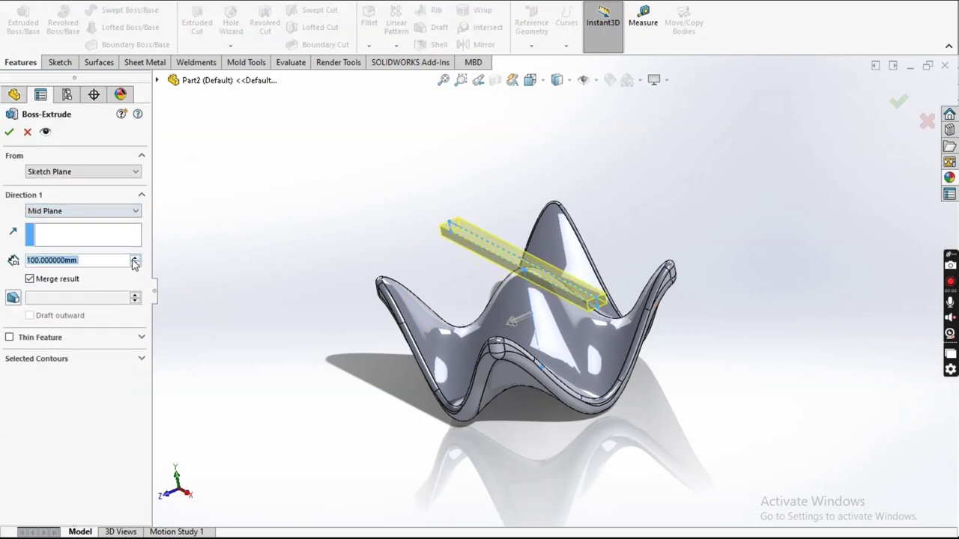
text(12)
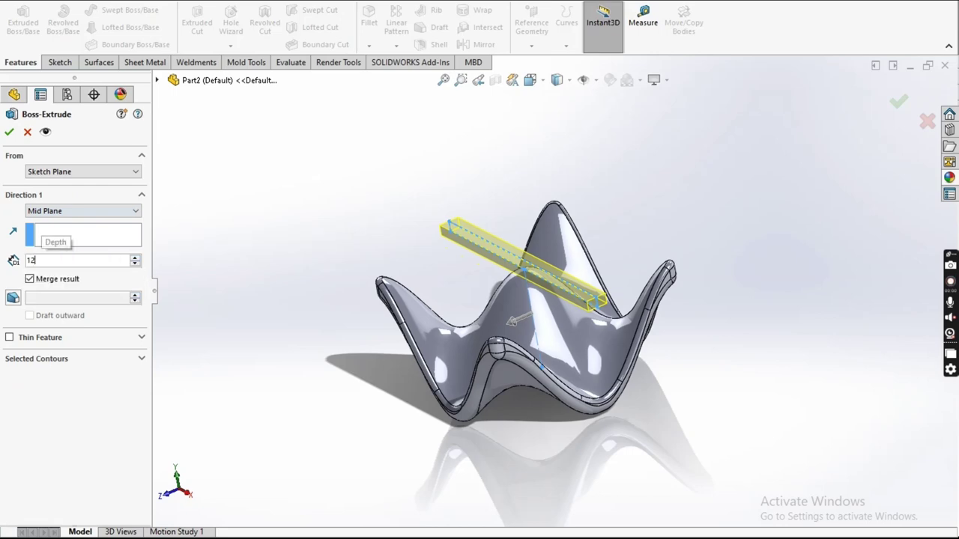
text(00)
key(Return)
mouse_move(479, 298)
middle_down()
mouse_move(408, 399)
mouse_move(435, 374)
middle_up()
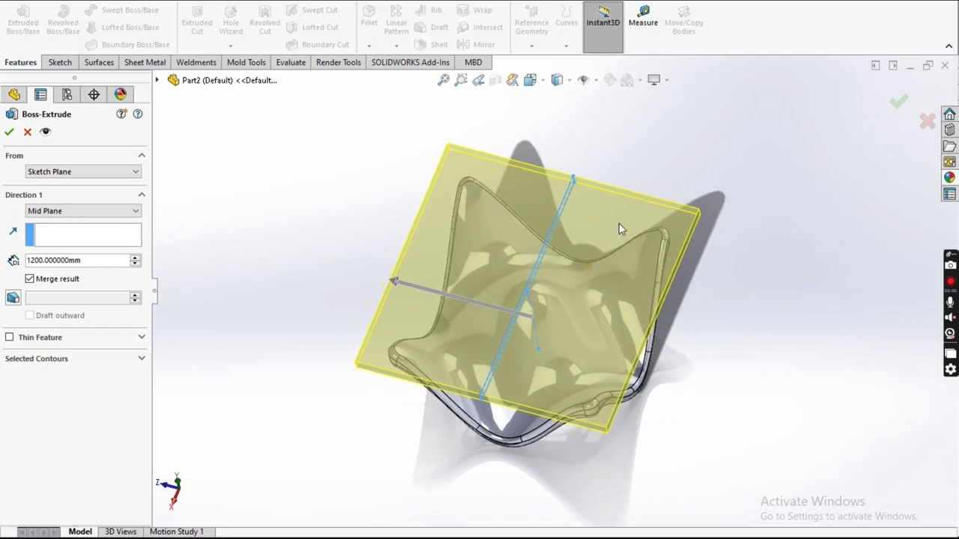
mouse_move(529, 284)
middle_down()
mouse_move(486, 88)
mouse_move(257, 284)
middle_up()
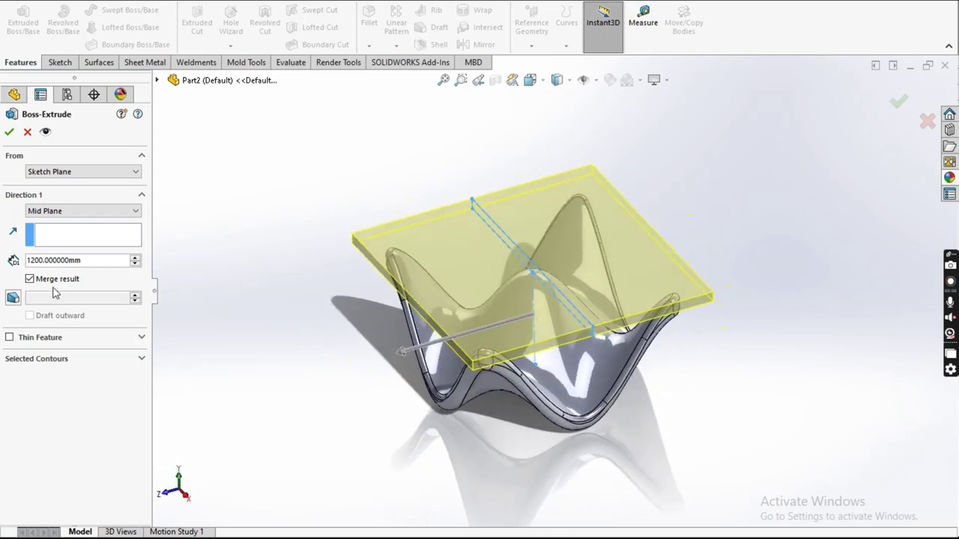
key(ctrl+1)
key(ctrl+7)
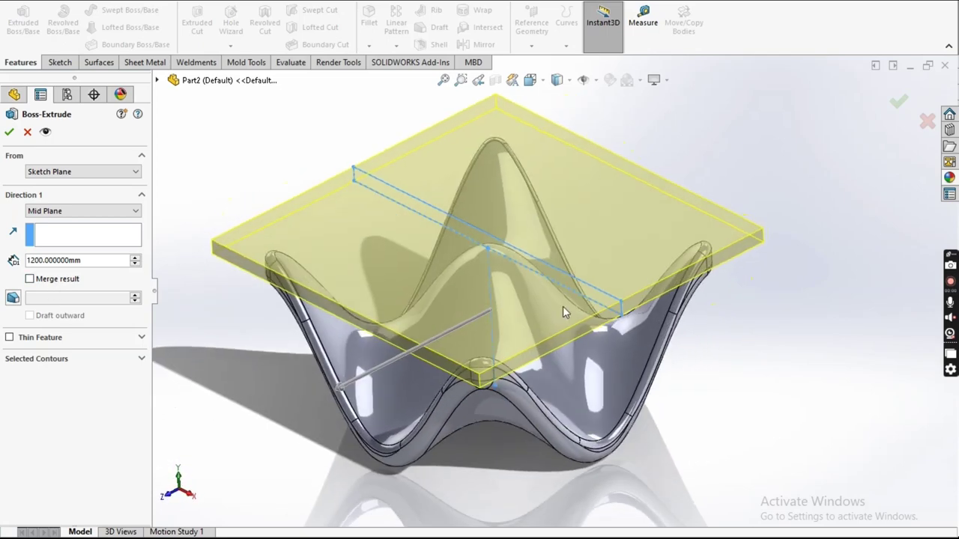
click(10, 132)
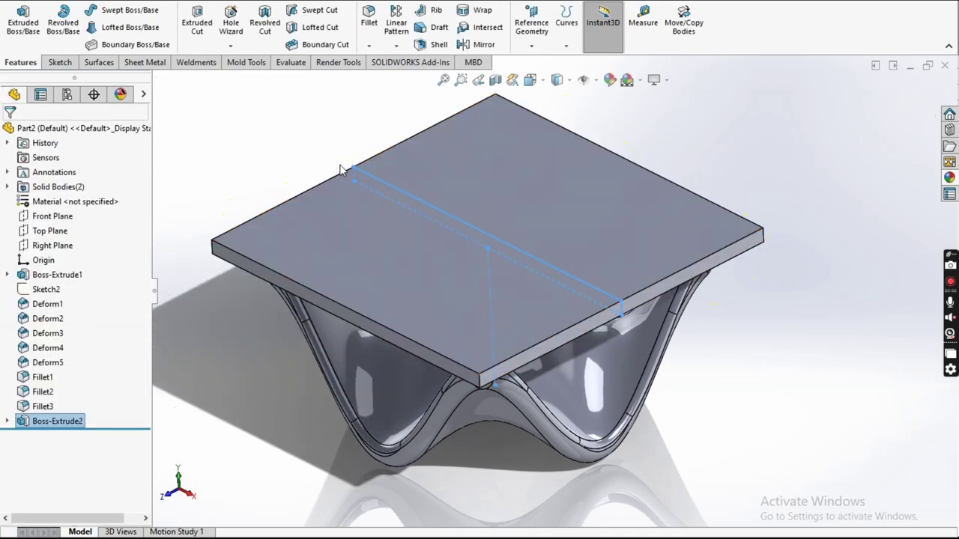
Step: Pick slab corner edges for a fillet, then clear the mixed-up selection list
key(f)
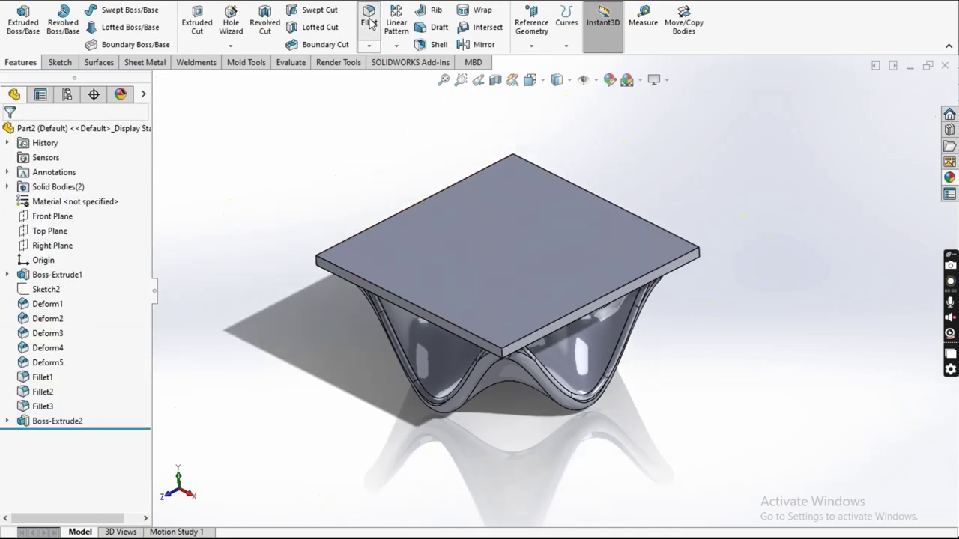
click(503, 353)
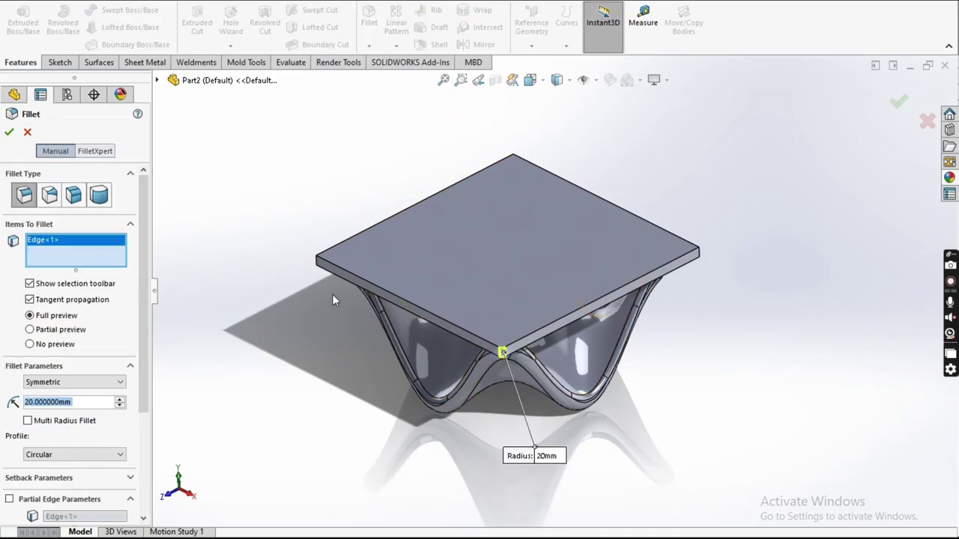
click(317, 264)
mouse_move(317, 270)
middle_down()
mouse_move(577, 292)
mouse_move(574, 271)
middle_up()
click(558, 289)
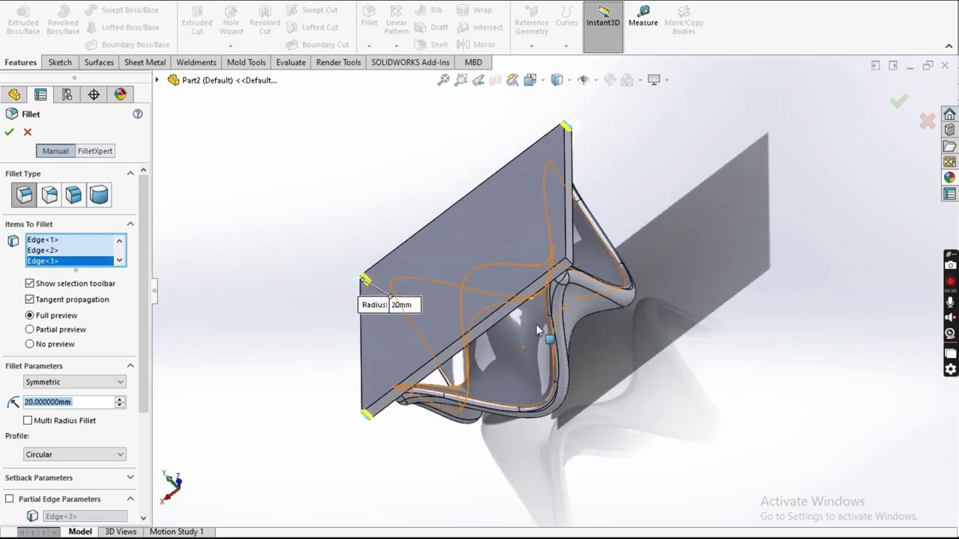
click(570, 262)
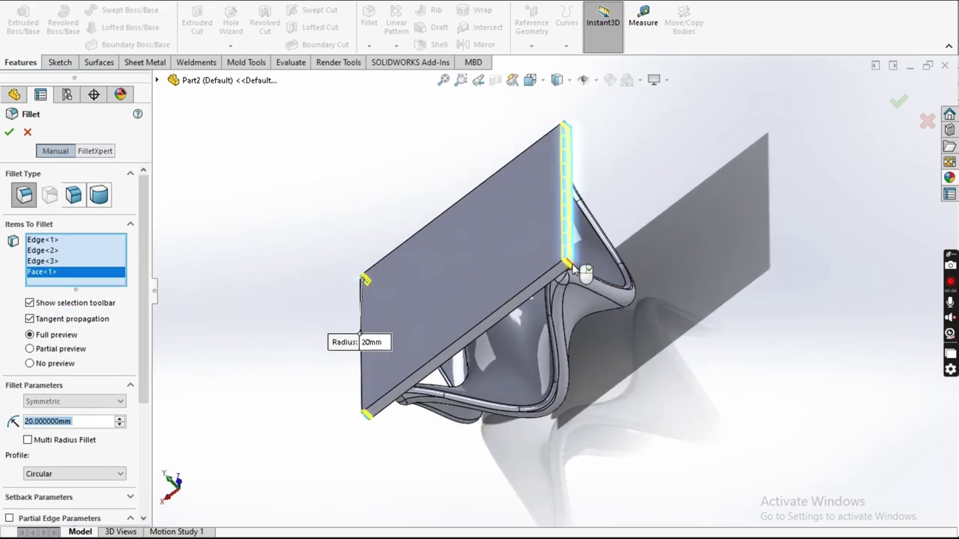
right_click(38, 275)
click(64, 278)
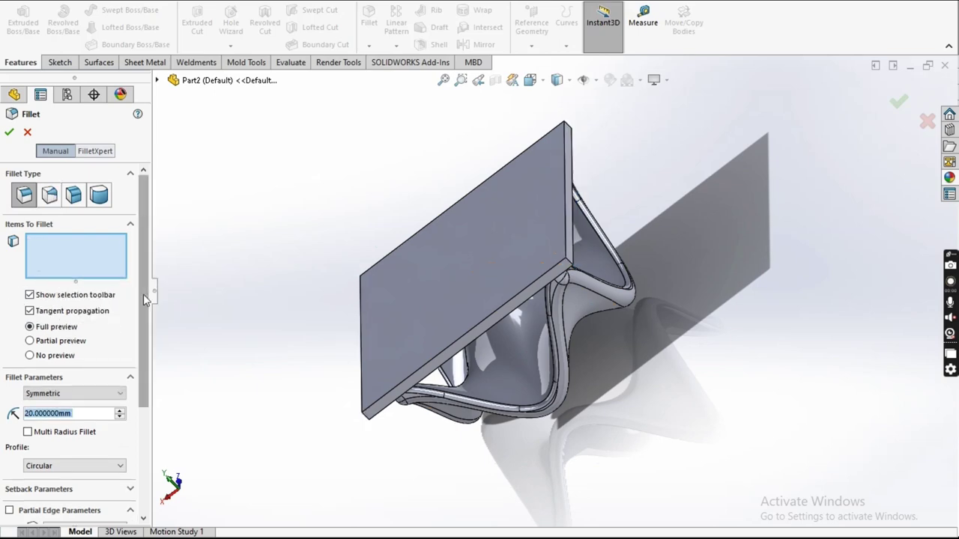
Step: Select the slab's vertical corner edges, removing a wrongly picked end face
click(563, 280)
middle_drag(563, 280, 551, 358)
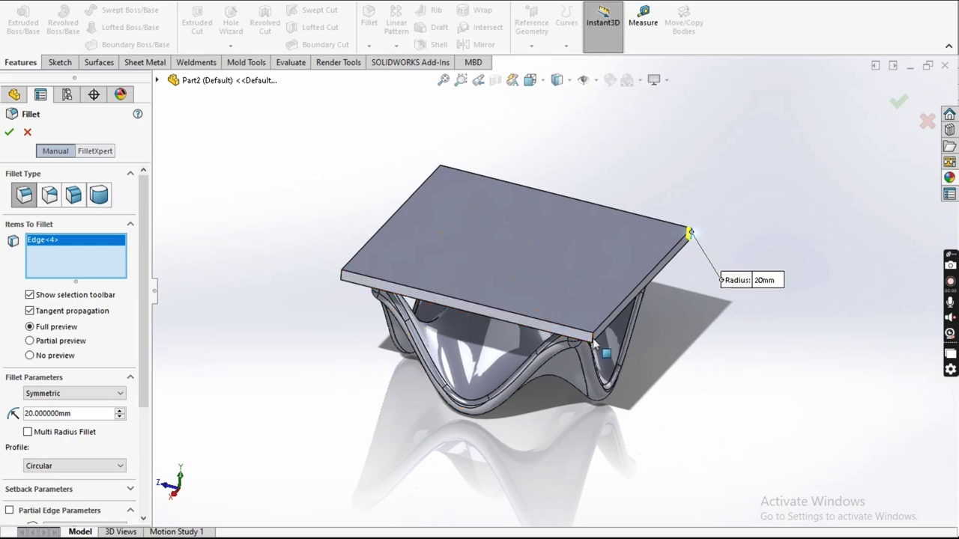
click(594, 343)
scroll(603, 341, down, 3)
right_click(34, 251)
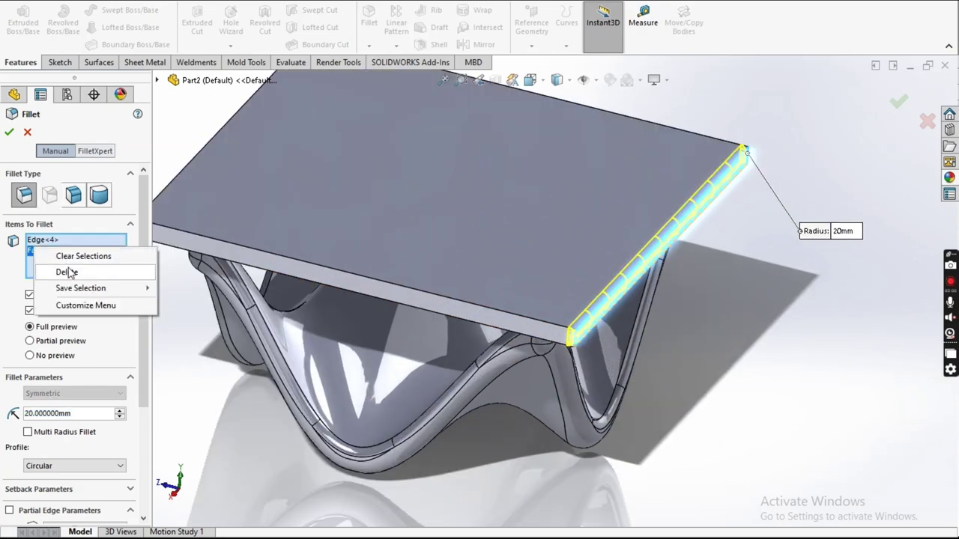
click(66, 272)
scroll(551, 322, down, 3)
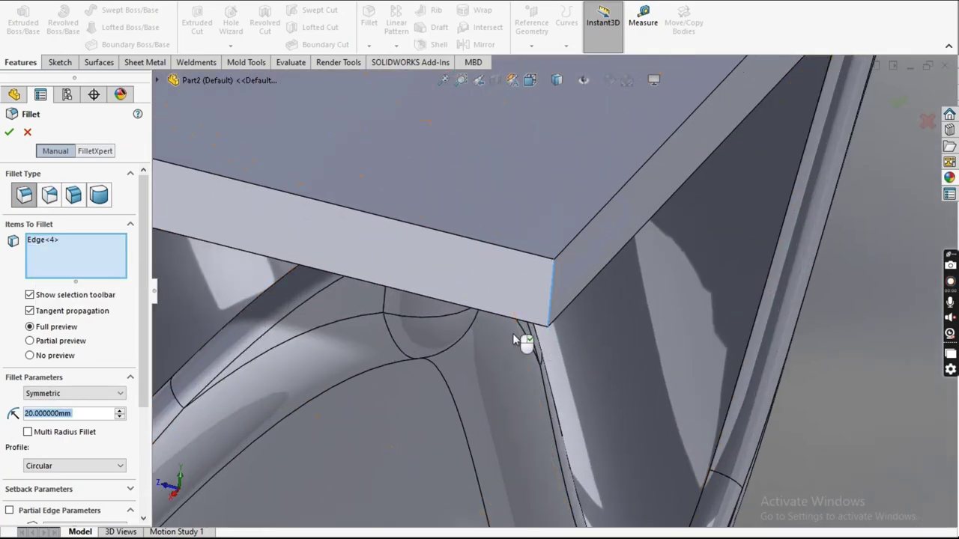
click(514, 340)
scroll(514, 340, up, 5)
scroll(344, 258, down, 5)
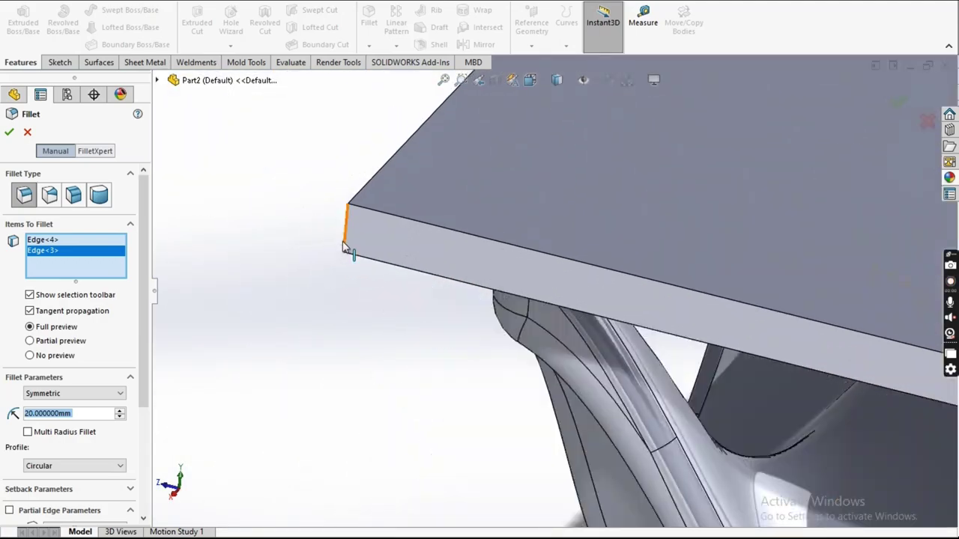
click(344, 247)
scroll(344, 248, up, 5)
middle_drag(428, 274, 519, 316)
scroll(519, 315, down, 5)
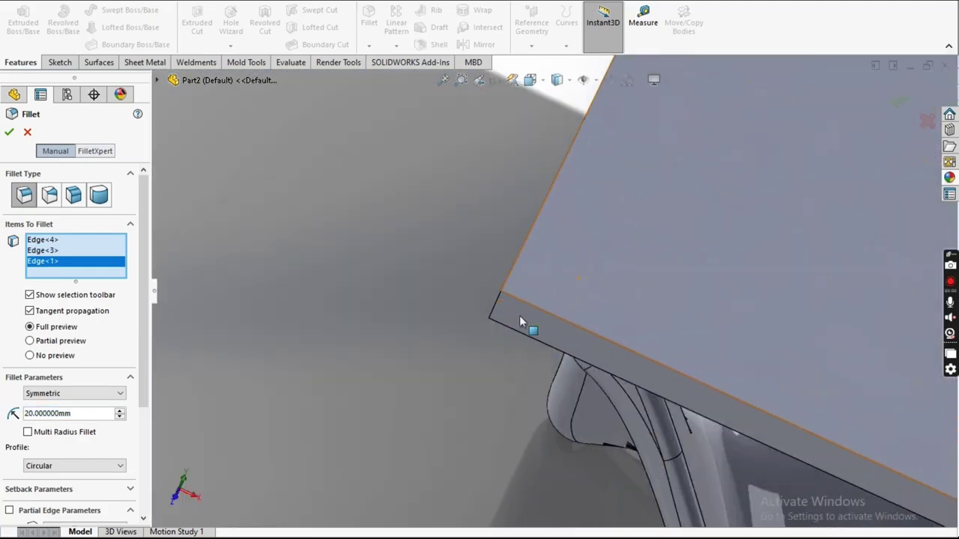
scroll(520, 319, down, 2)
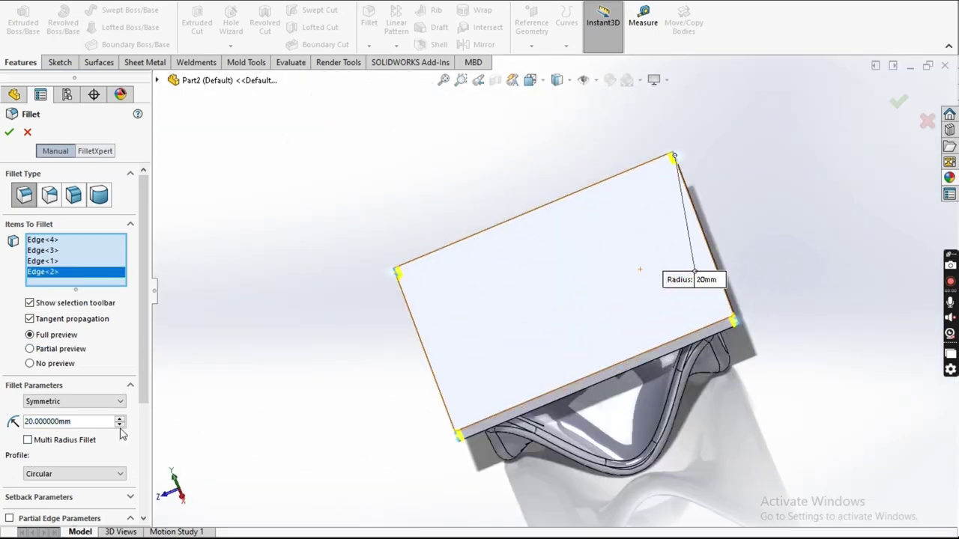
Step: Set the corner fillet radius to 250 mm and create Fillet4
click(121, 421)
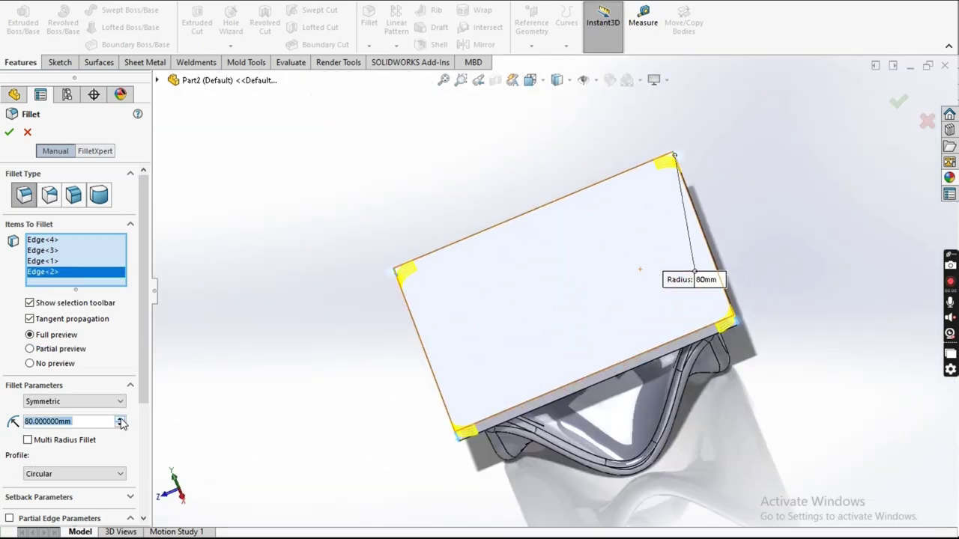
click(120, 421)
click(121, 421)
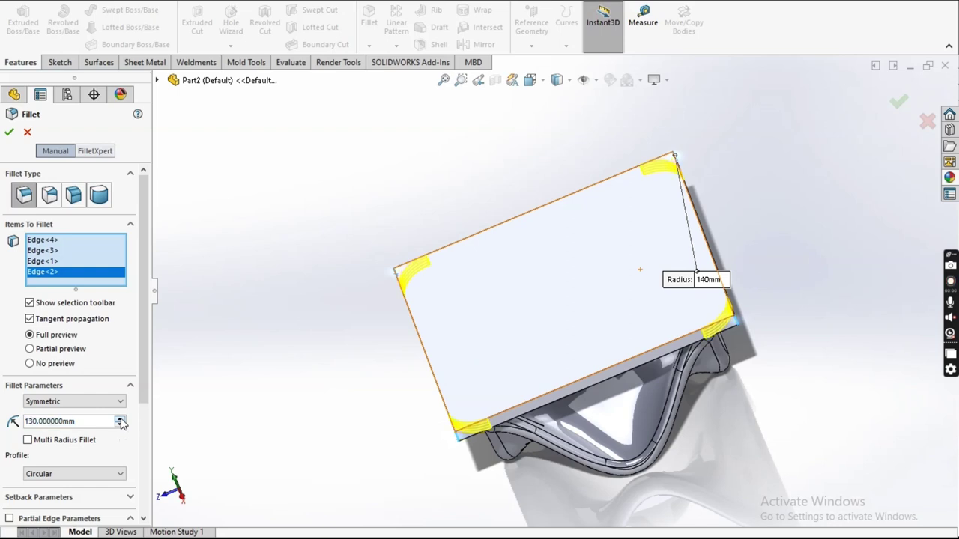
click(120, 421)
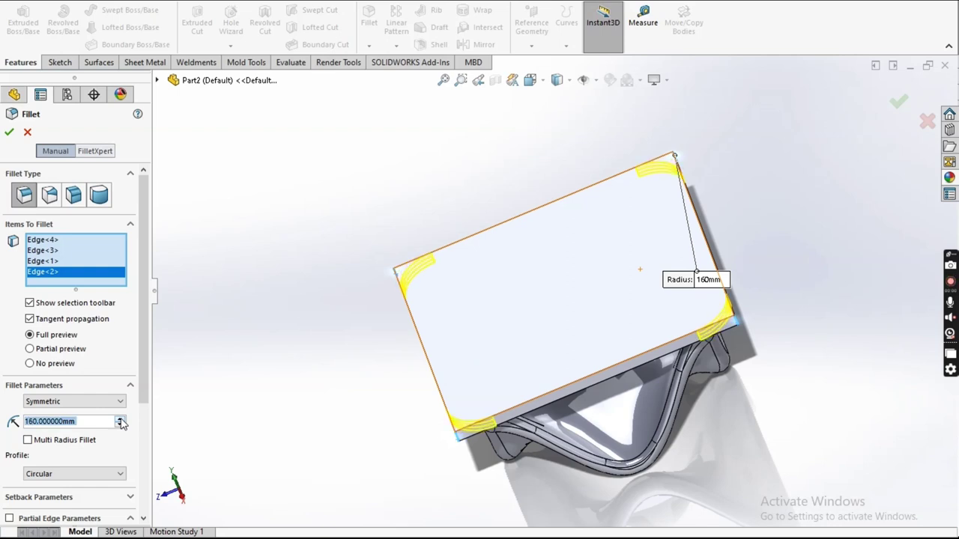
click(121, 421)
click(121, 421)
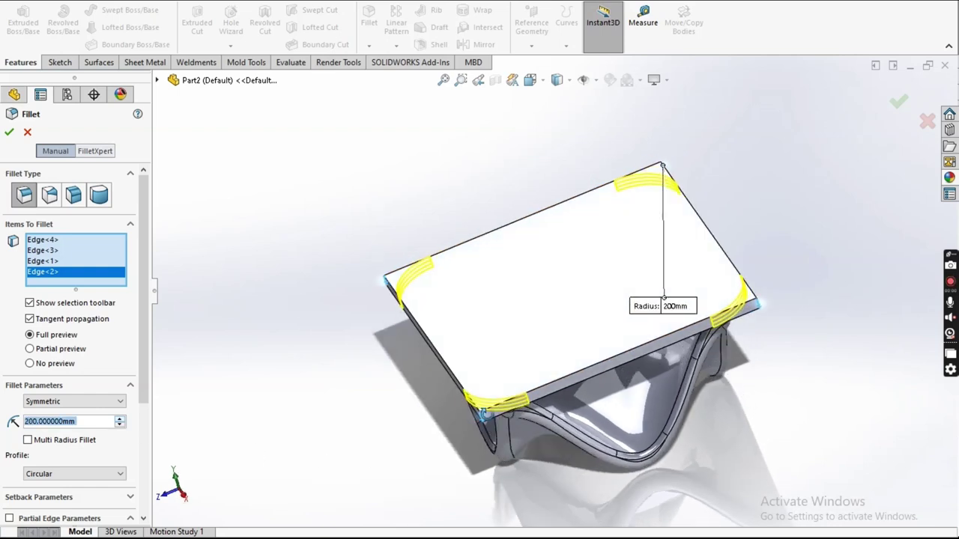
mouse_move(388, 315)
middle_down()
mouse_move(425, 417)
mouse_move(345, 420)
middle_up()
double_click(84, 422)
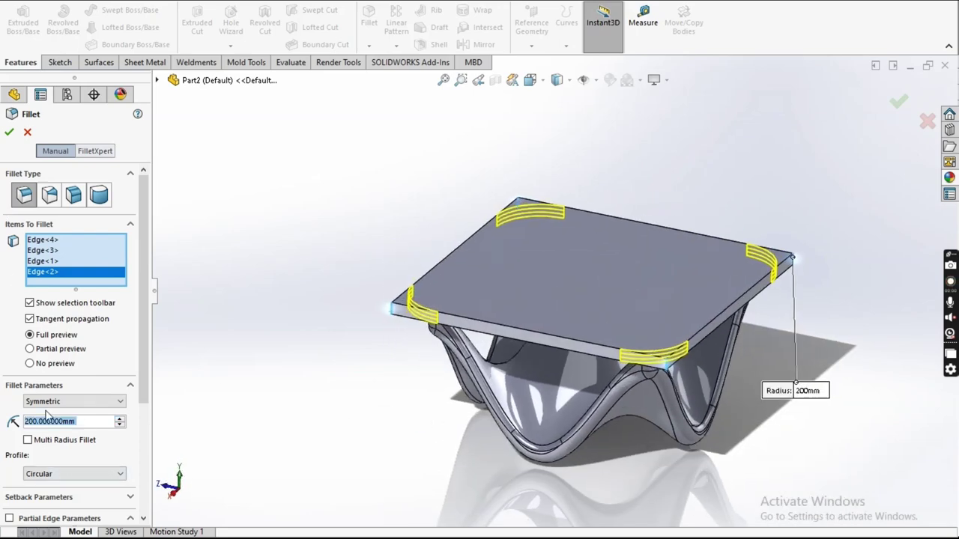
text(250)
key(Return)
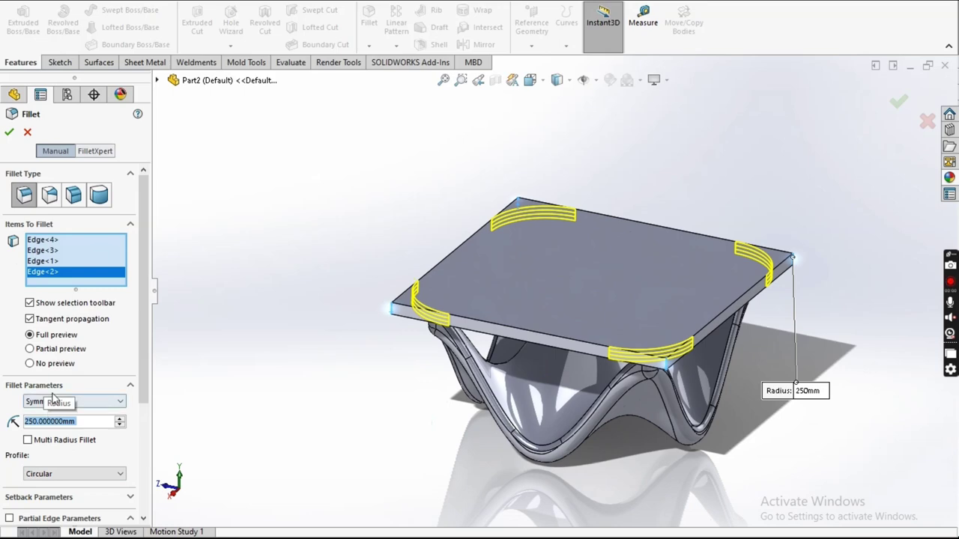
click(9, 132)
Step: Switch the display style to Shaded without edges and view the finished table
mouse_move(465, 346)
middle_down()
mouse_move(403, 357)
mouse_move(400, 232)
mouse_move(418, 337)
middle_up()
scroll(640, 356, up, 5)
scroll(673, 267, down, 3)
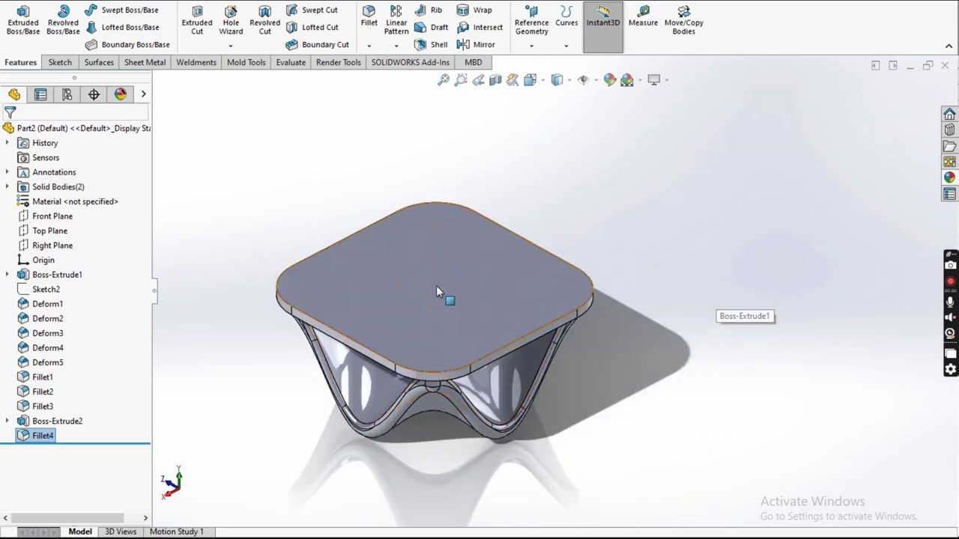
scroll(330, 269, up, 3)
scroll(545, 215, down, 3)
click(569, 80)
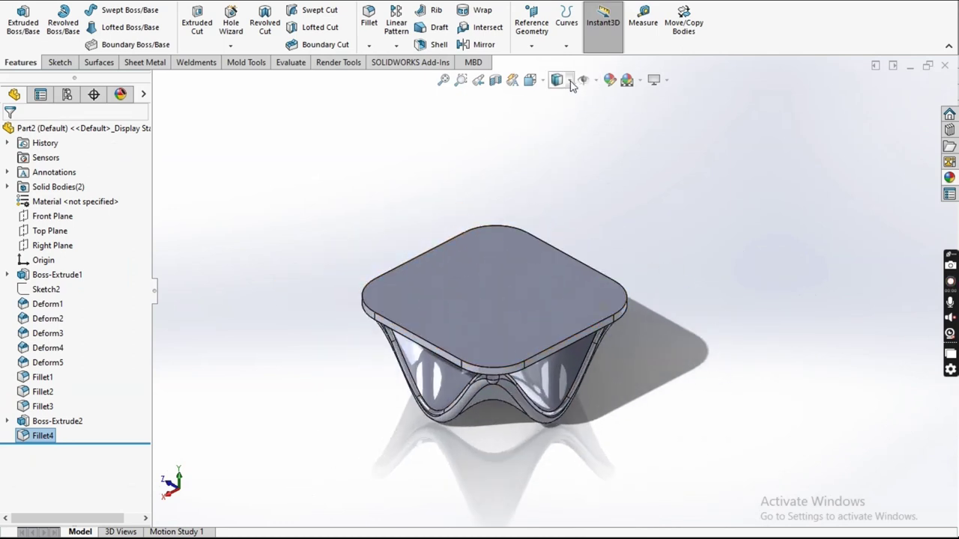
click(557, 79)
click(561, 120)
middle_drag(592, 200, 528, 359)
Step: Browse the appearances library to the Miscellaneous > Pattern appearances
scroll(524, 302, down, 2)
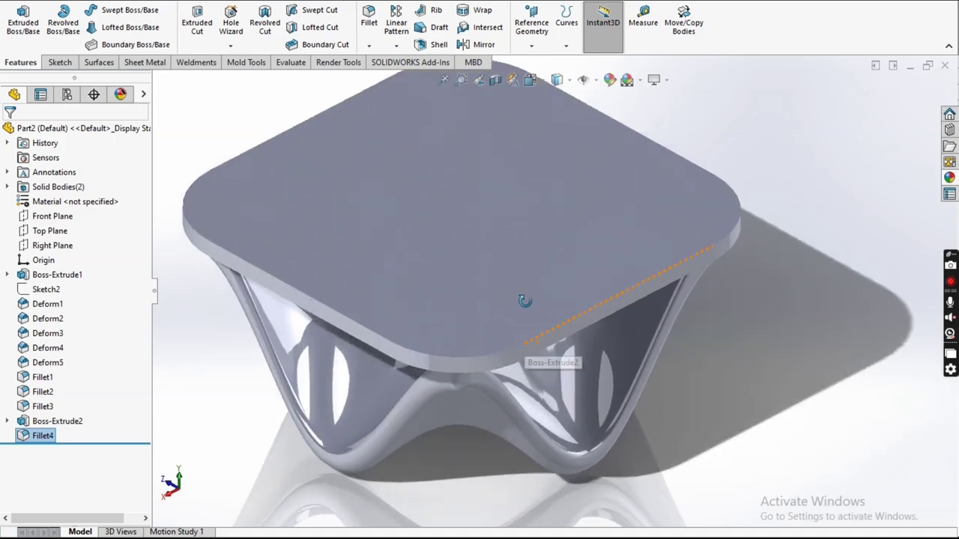
middle_drag(525, 302, 531, 274)
scroll(519, 298, up, 2)
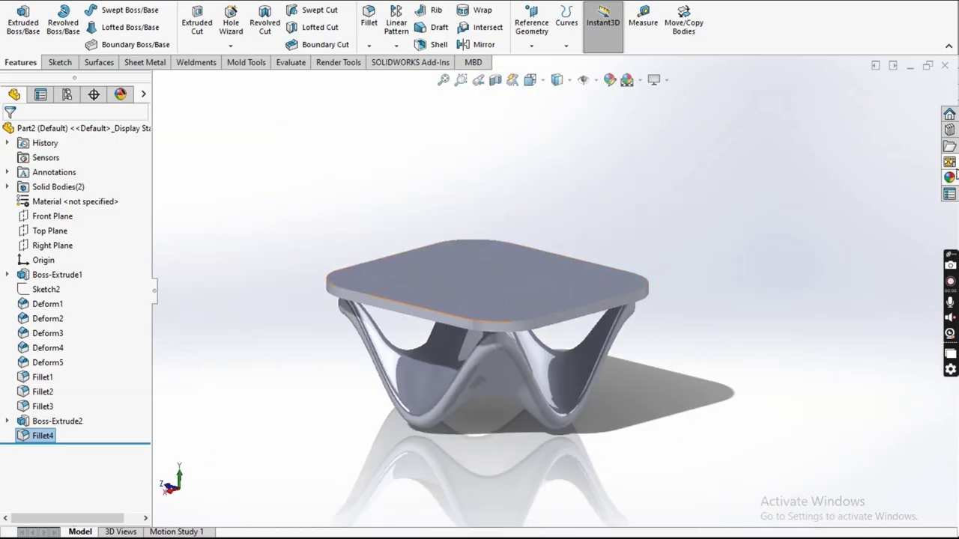
click(949, 176)
scroll(815, 172, up, 3)
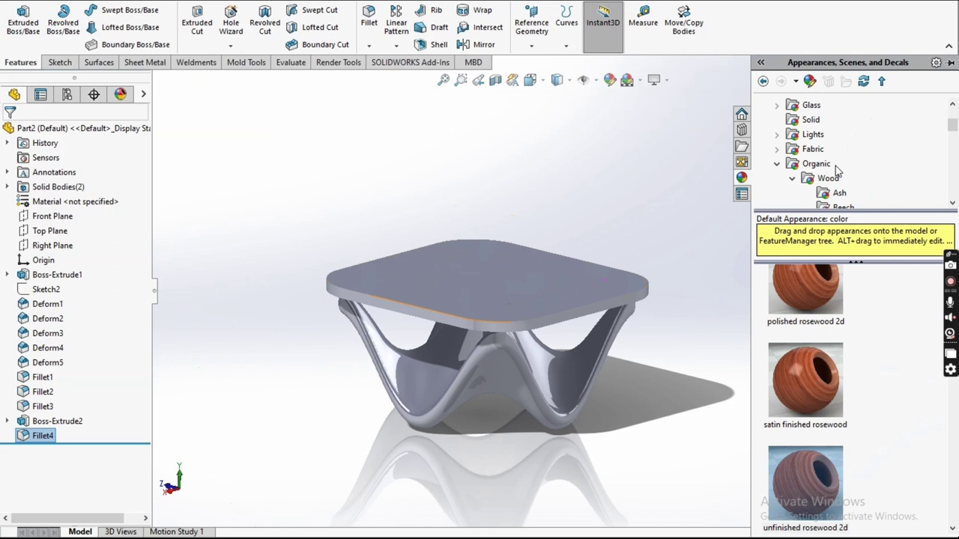
click(779, 165)
scroll(794, 165, up, 5)
scroll(794, 153, down, 5)
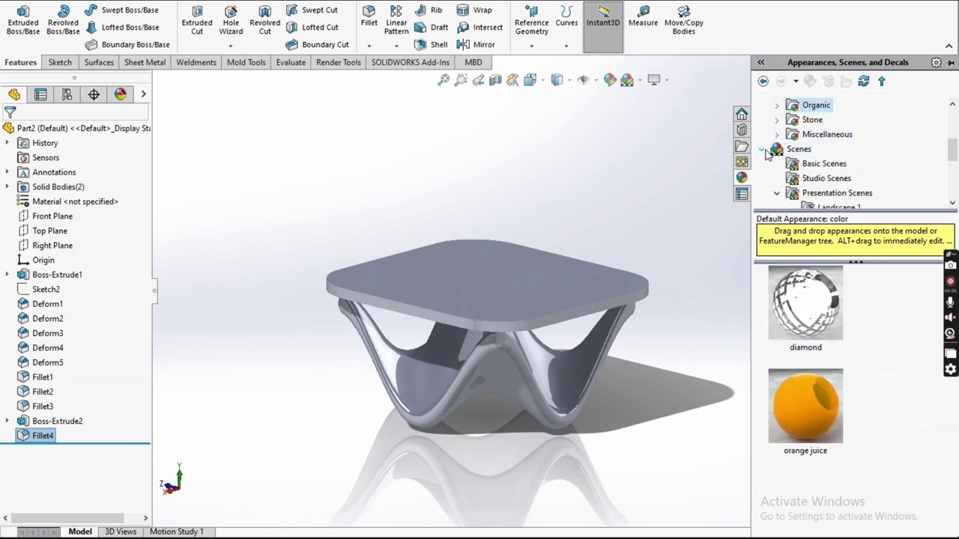
click(764, 150)
double_click(796, 149)
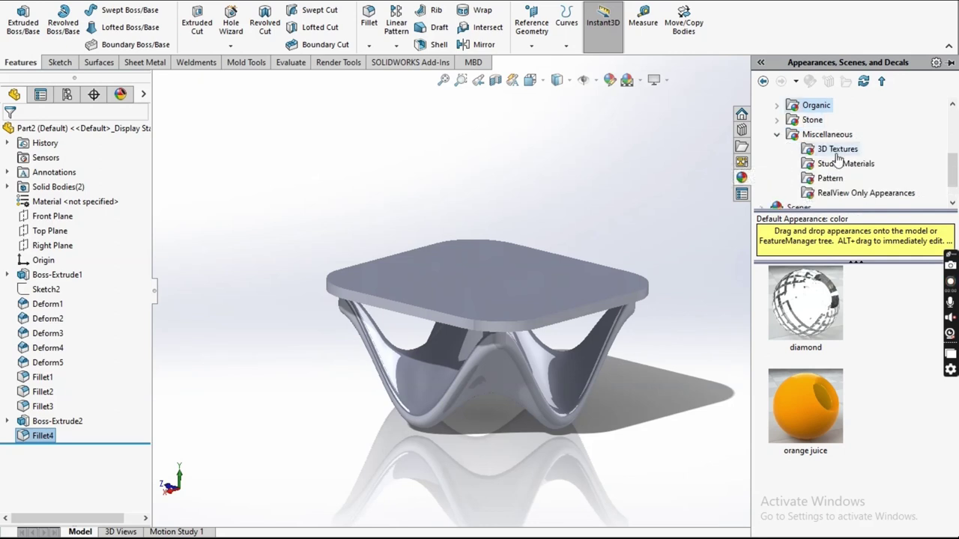
click(828, 179)
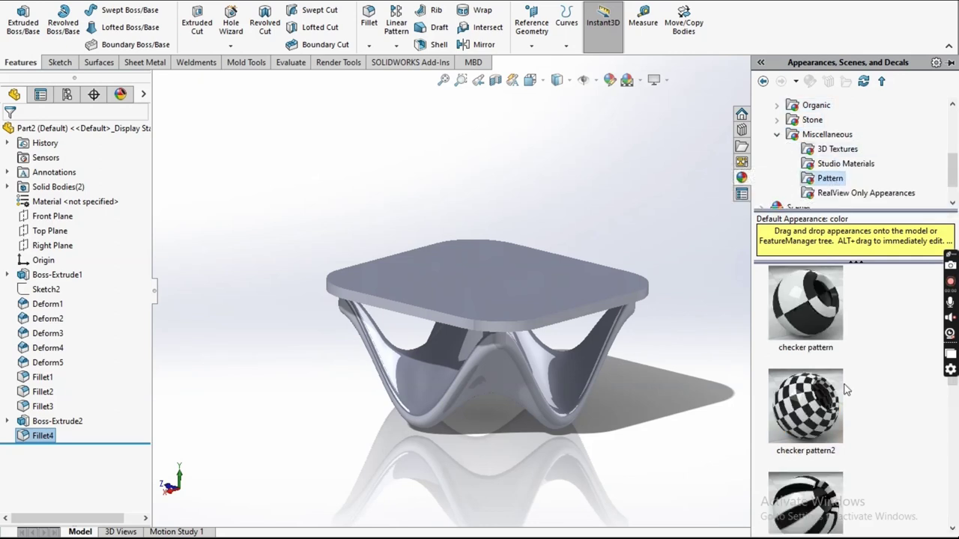
scroll(846, 389, down, 5)
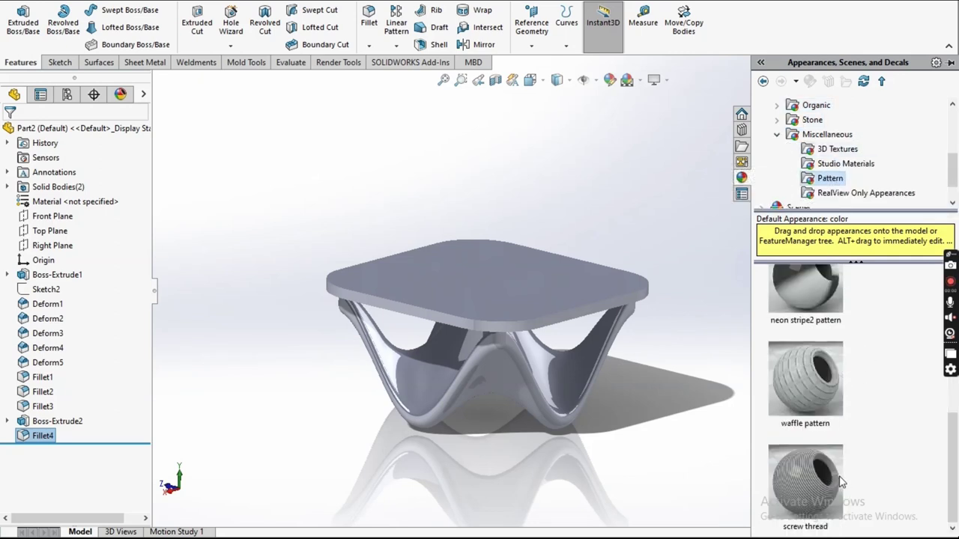
Step: Apply the screw thread pattern appearance to the whole Part2 table
drag(831, 500, 569, 402)
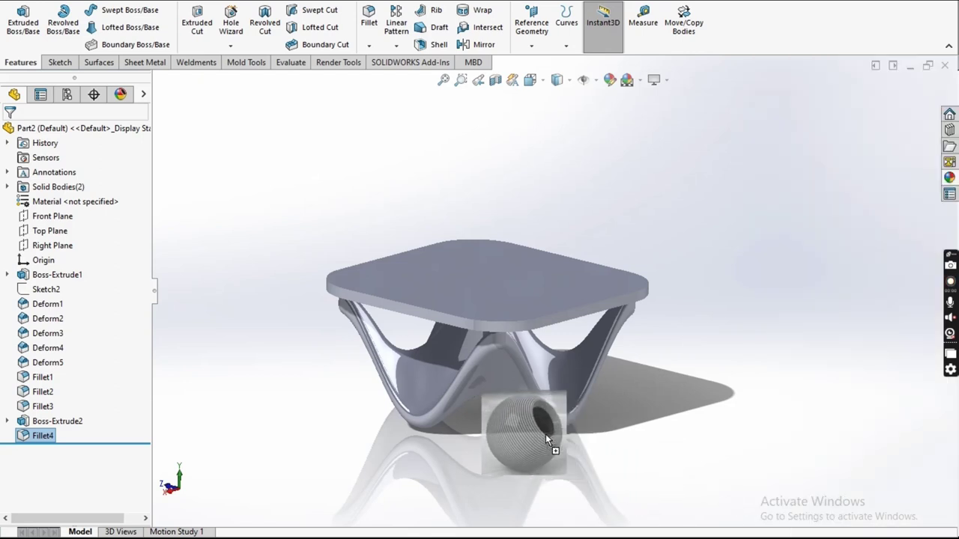
click(586, 403)
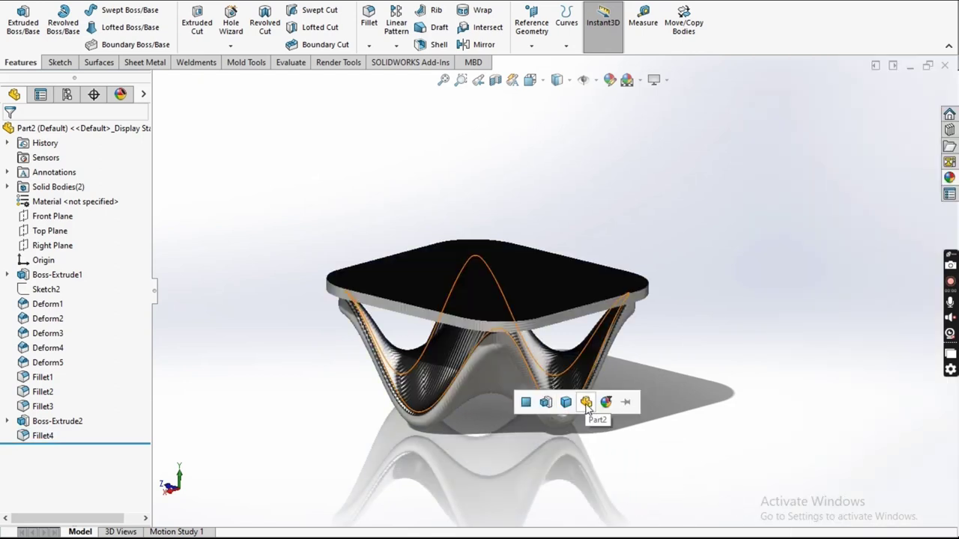
mouse_move(484, 392)
middle_down()
mouse_move(566, 298)
mouse_move(491, 410)
middle_up()
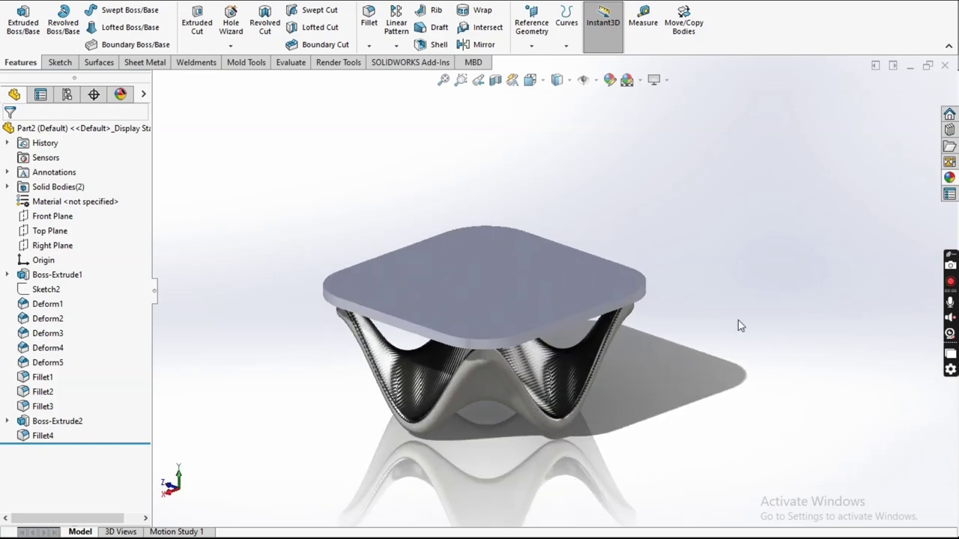
Step: Browse the Glass appearances and settle on the Textured glass category
click(950, 178)
click(778, 133)
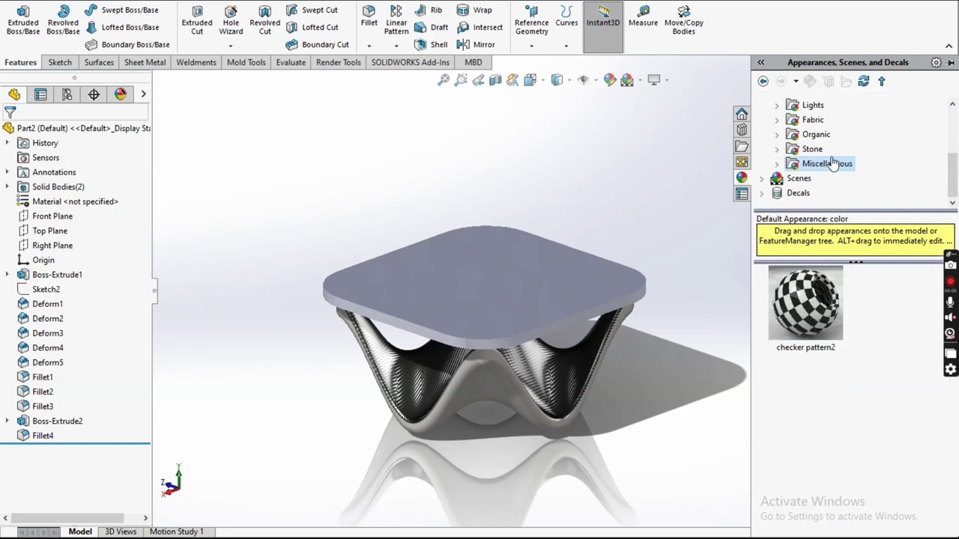
scroll(805, 180, up, 3)
click(777, 179)
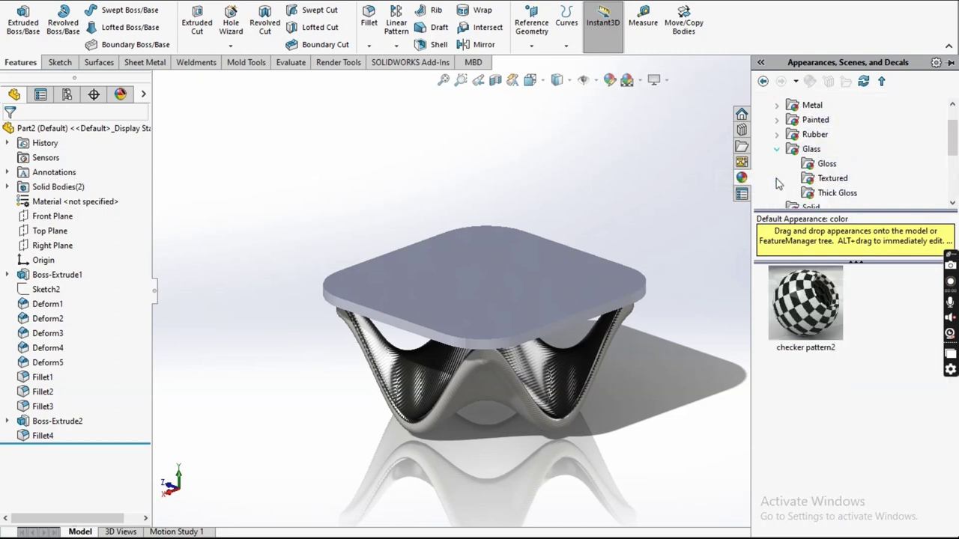
click(826, 164)
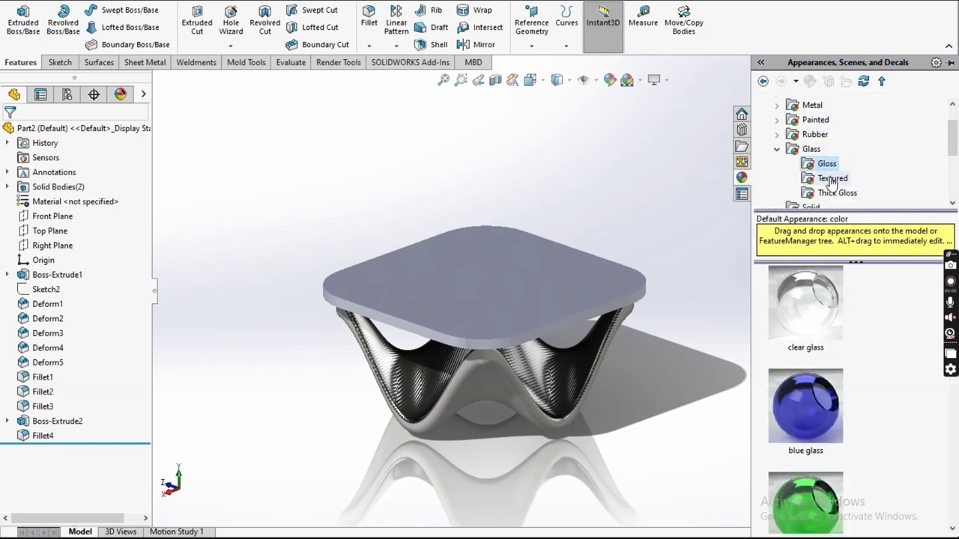
click(831, 180)
click(845, 195)
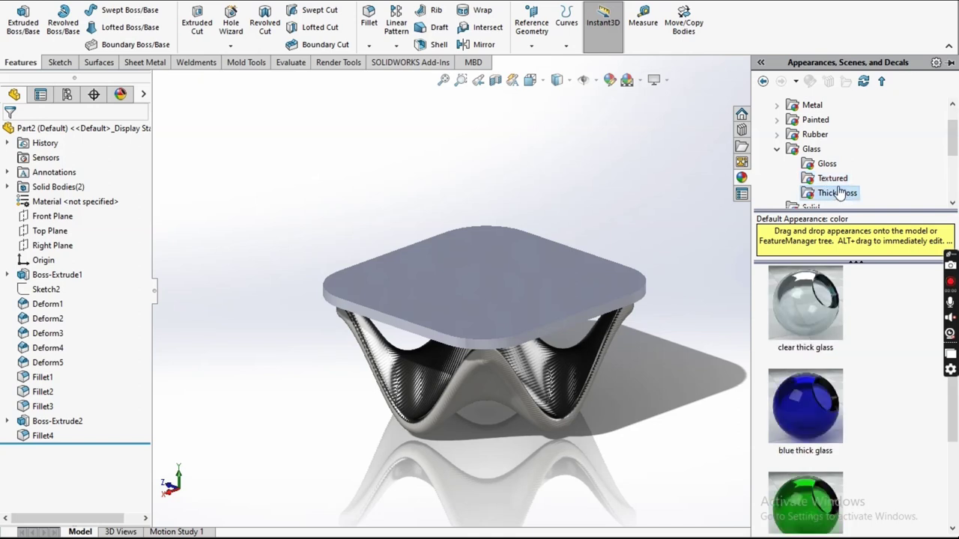
click(834, 180)
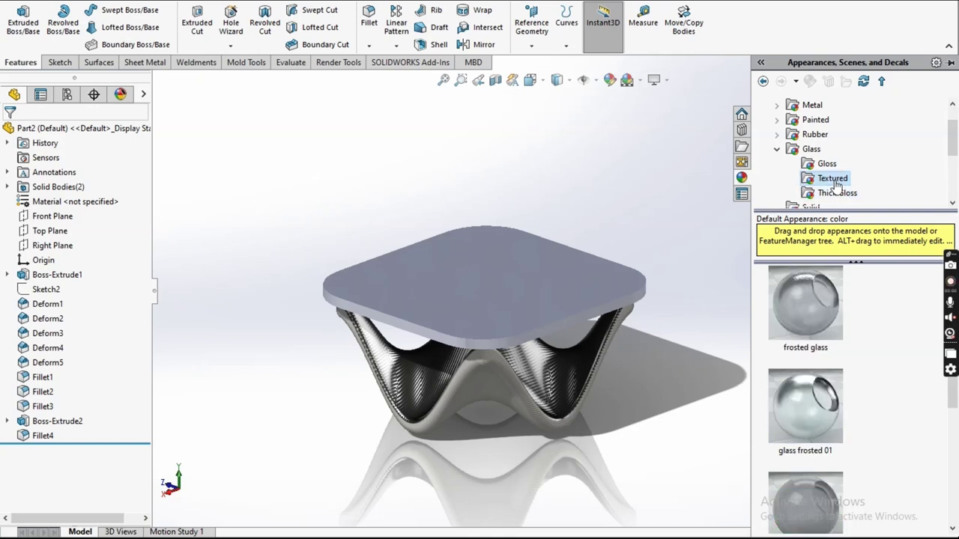
scroll(892, 349, down, 2)
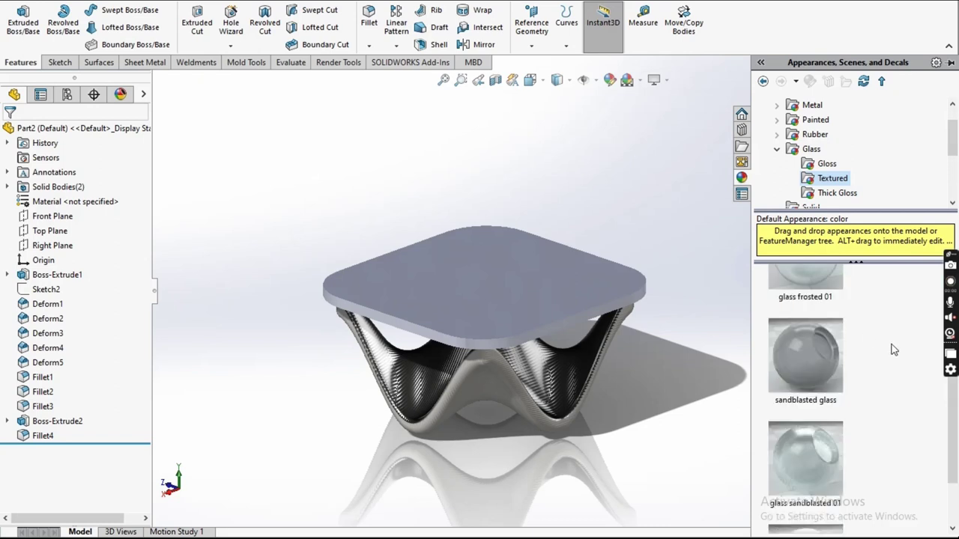
scroll(850, 380, up, 2)
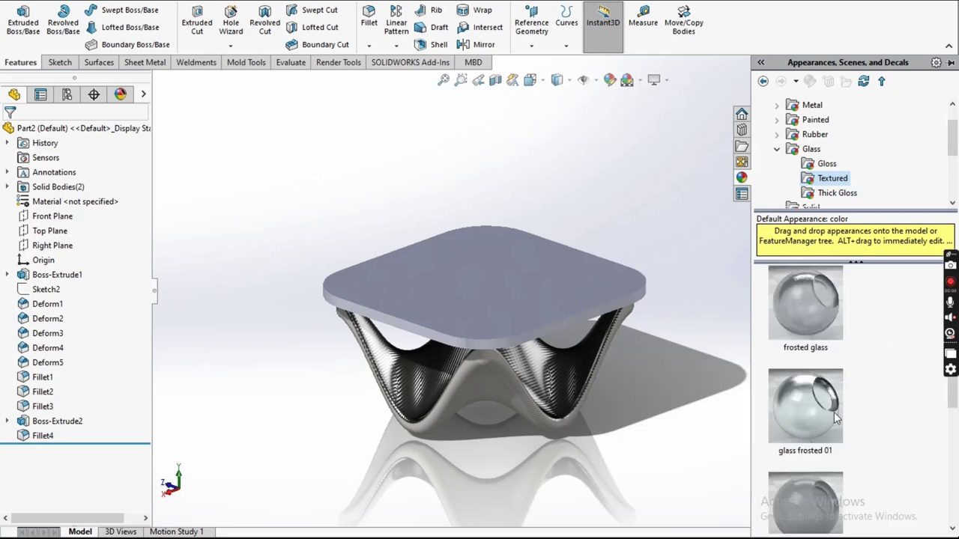
Step: Drag glass frosted 01 onto the tabletop, dismissing the stock-folder save warning
mouse_move(831, 385)
mouse_down()
mouse_move(766, 385)
mouse_move(807, 416)
mouse_up()
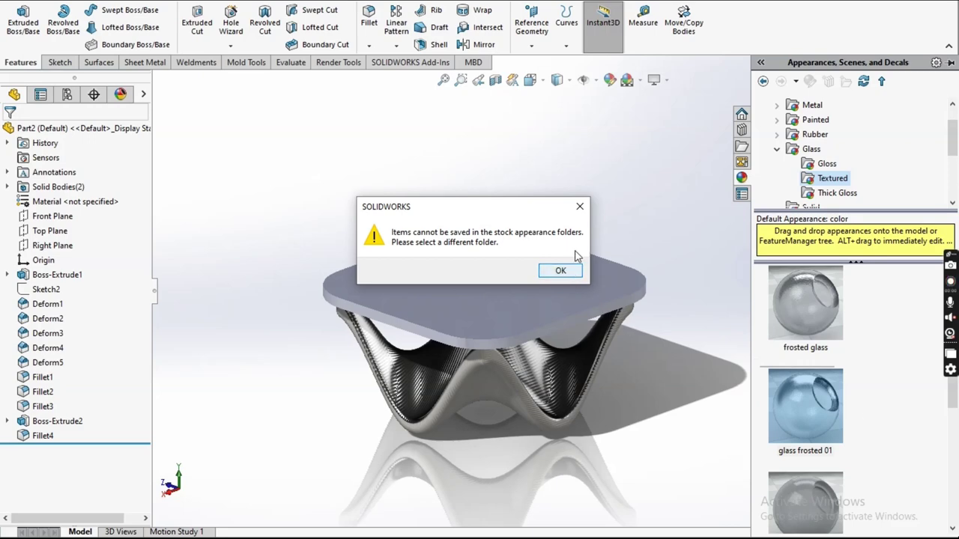
click(560, 271)
scroll(861, 420, down, 2)
scroll(866, 442, up, 1)
scroll(865, 446, down, 1)
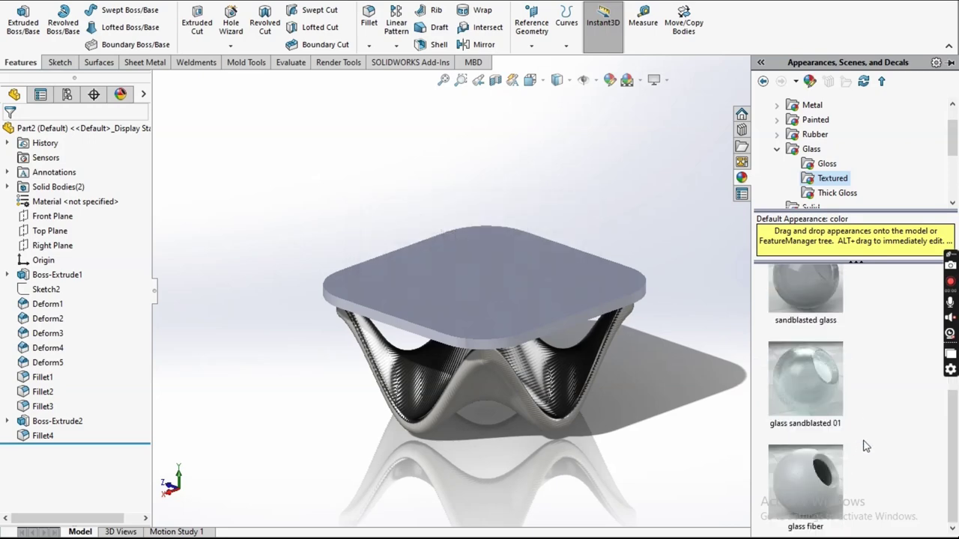
scroll(866, 443, up, 2)
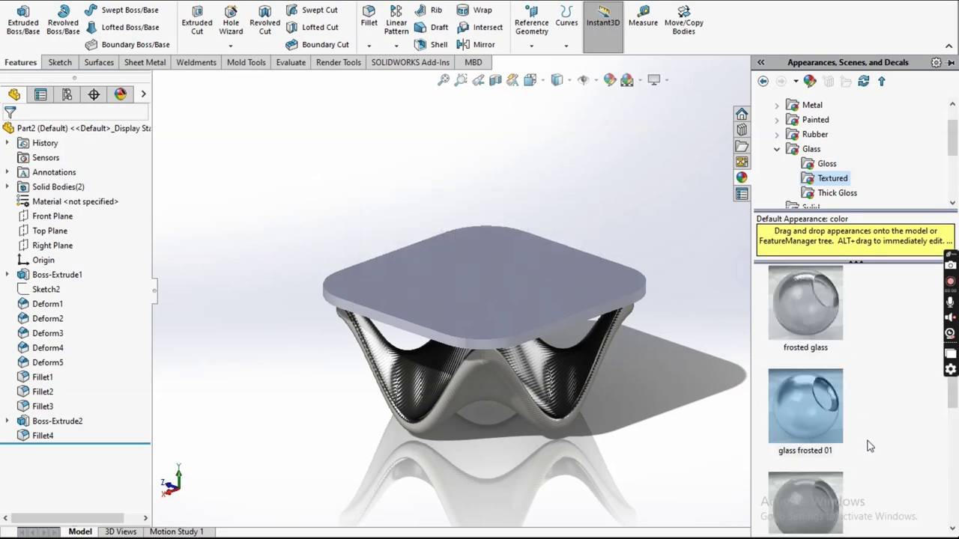
drag(832, 430, 611, 283)
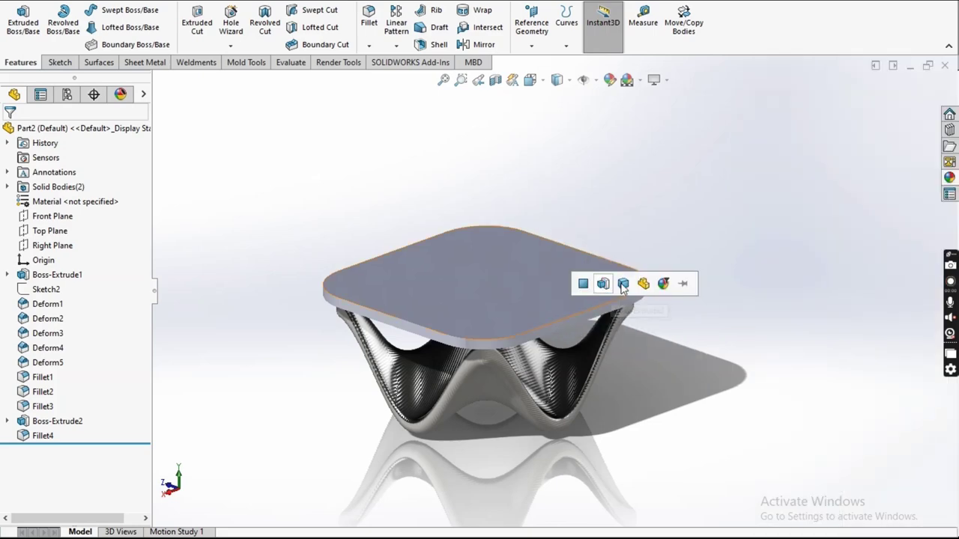
Step: Apply glass frosted 01 to the whole tabletop body
click(624, 287)
middle_drag(624, 288, 607, 332)
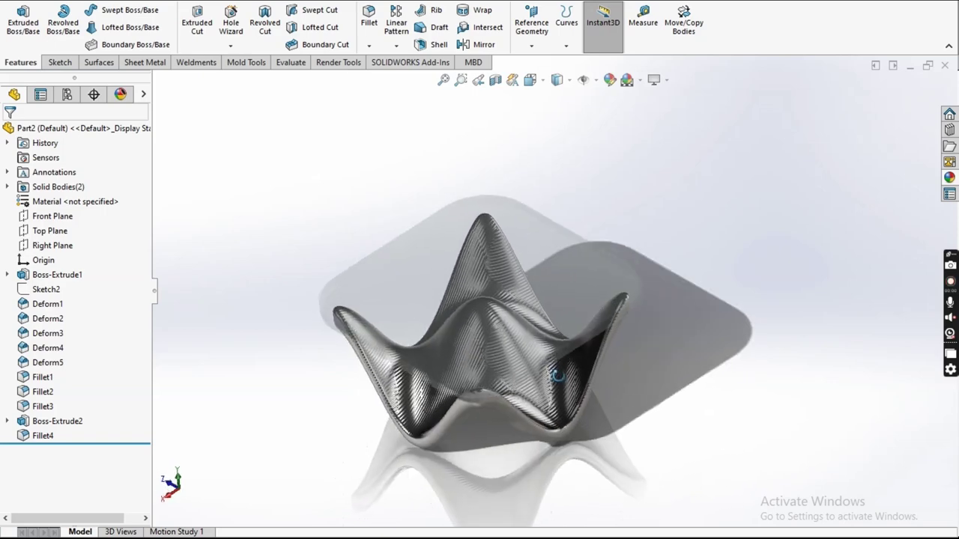
middle_drag(607, 332, 551, 304)
scroll(658, 323, down, 2)
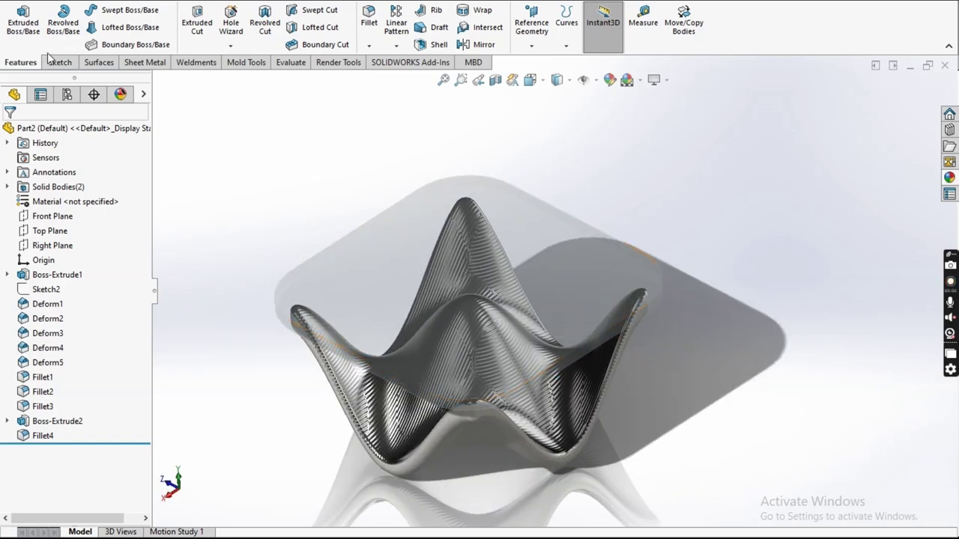
Step: Edit the glass frosted 01 appearance to a lighter grey tint and accept it
click(120, 94)
right_click(35, 189)
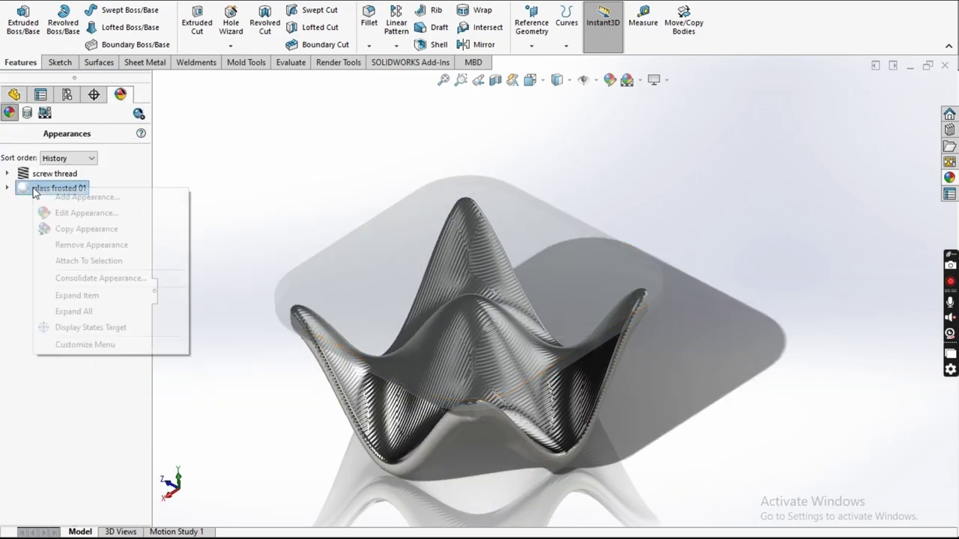
click(64, 213)
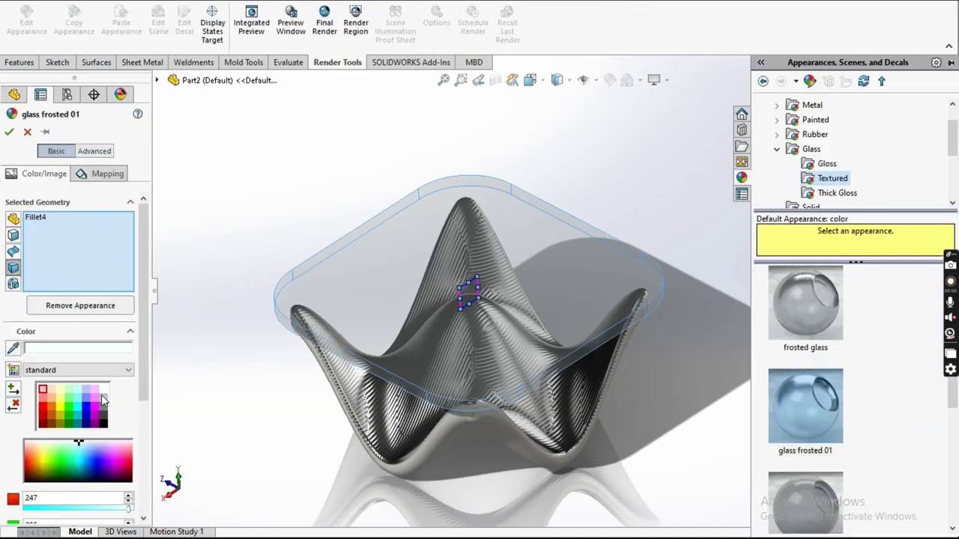
click(103, 398)
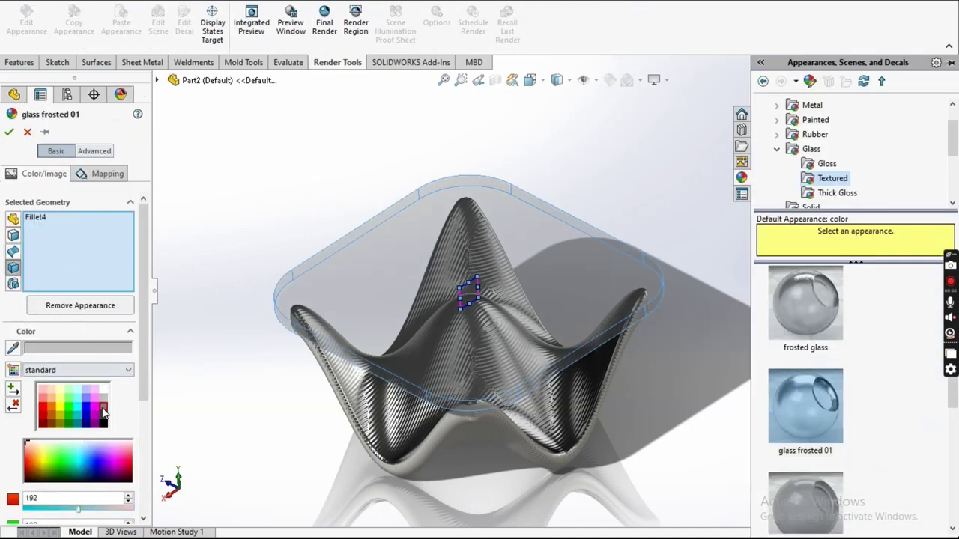
click(103, 411)
click(103, 399)
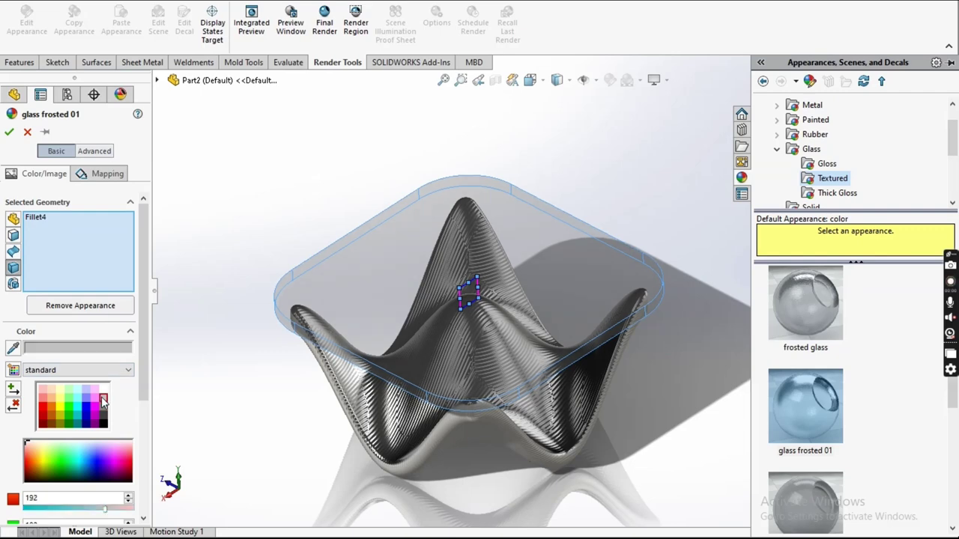
click(9, 132)
mouse_move(224, 280)
middle_down()
mouse_move(253, 197)
mouse_move(251, 262)
middle_up()
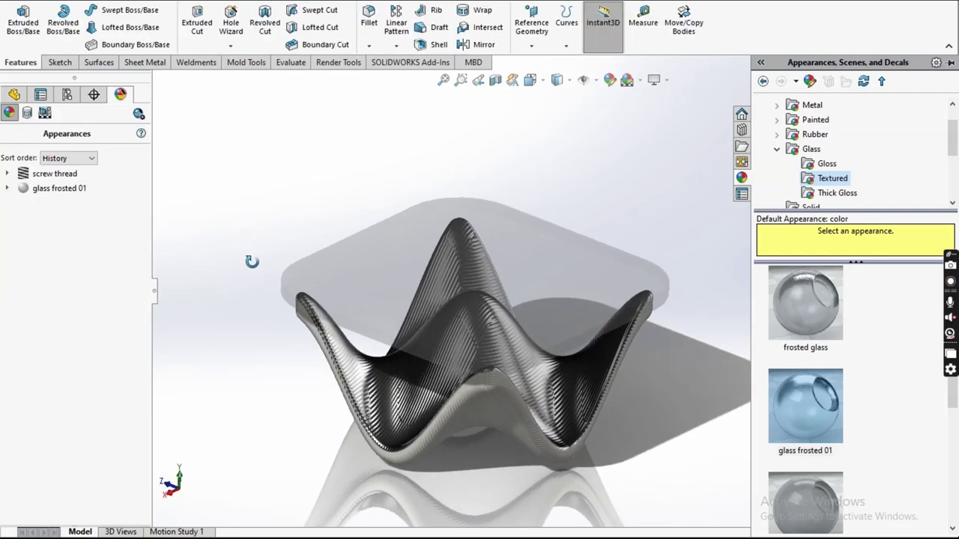
click(15, 94)
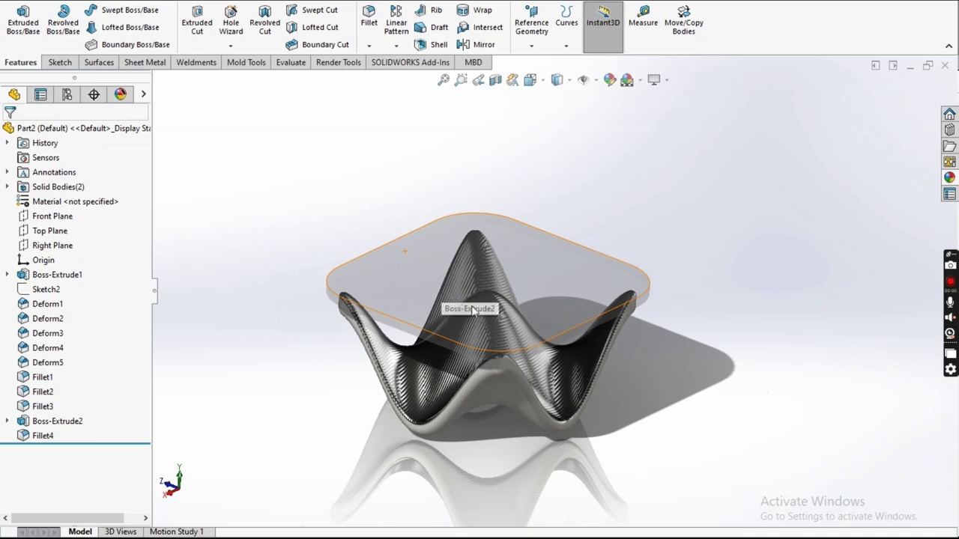
Step: Turn on Integrated Preview from Render Tools and zoom in on the glass-topped table
click(337, 62)
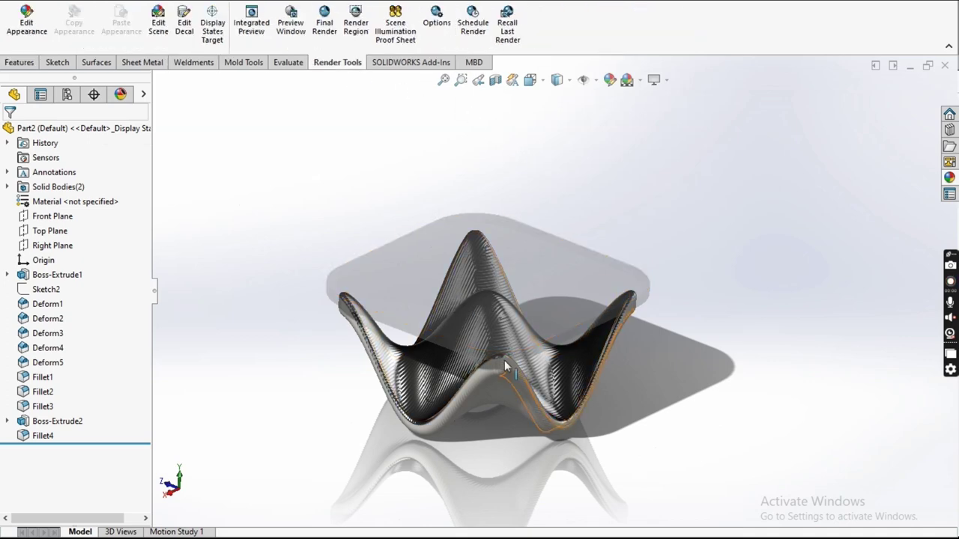
mouse_move(504, 360)
middle_down()
mouse_move(514, 224)
mouse_move(478, 328)
mouse_move(473, 319)
middle_up()
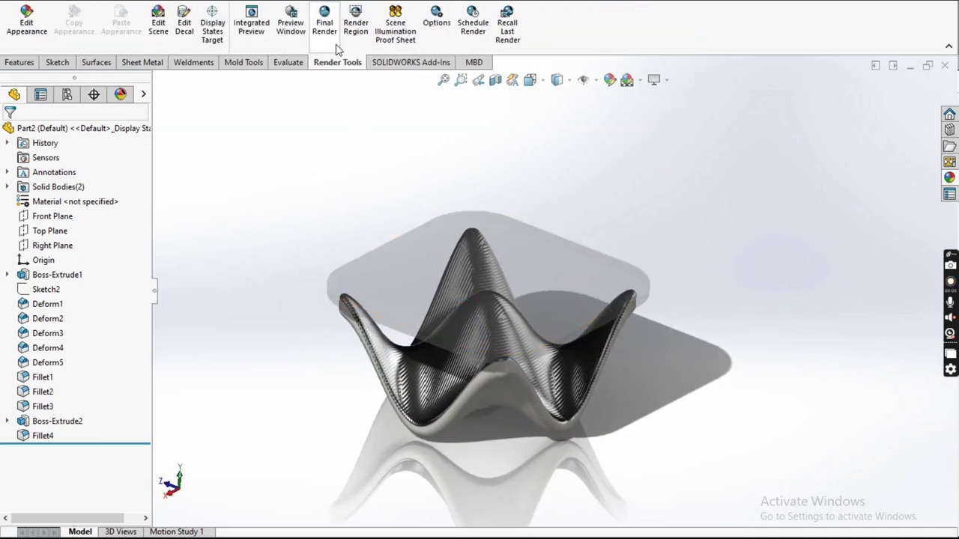
click(248, 36)
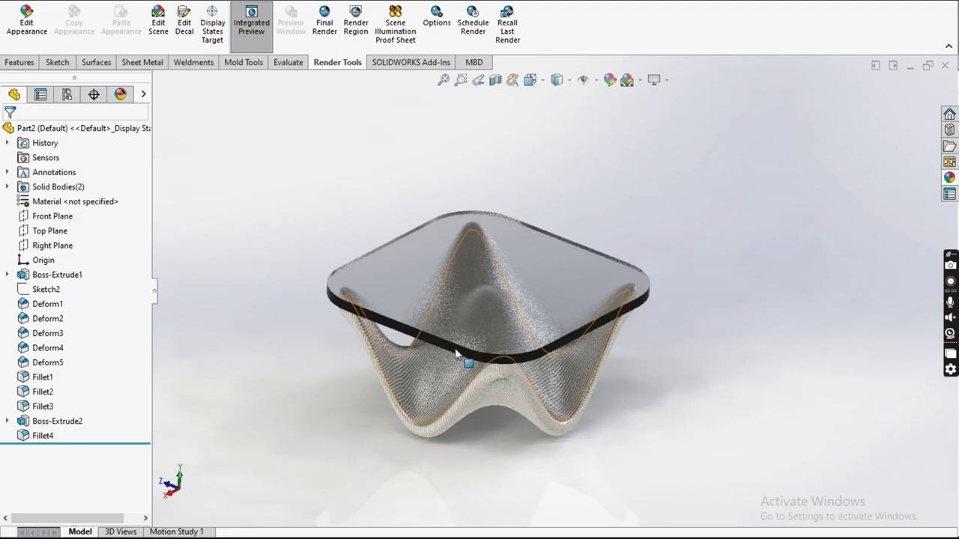
scroll(453, 343, down, 2)
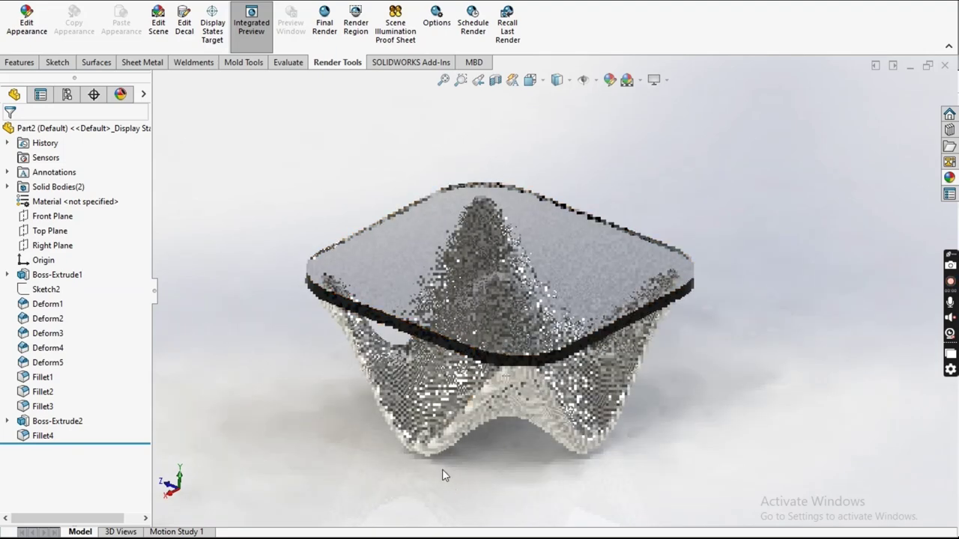
scroll(327, 411, down, 2)
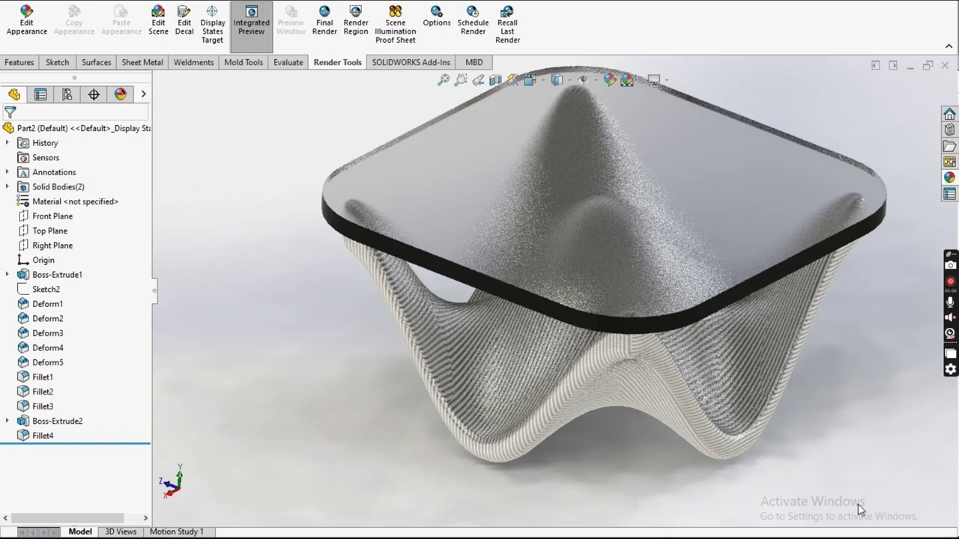
Step: Turn off Integrated Preview and orbit to a low front view of the table
click(242, 33)
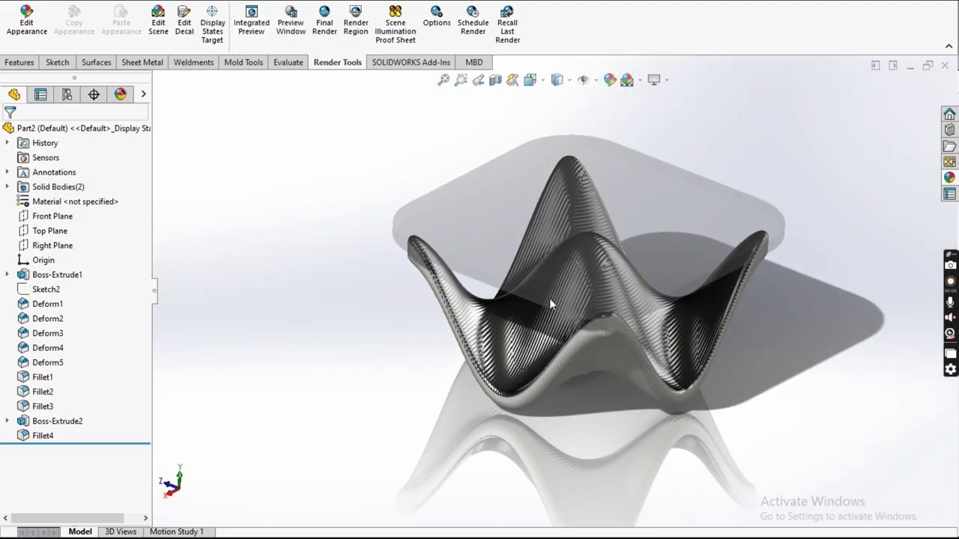
mouse_move(671, 303)
middle_down()
mouse_move(514, 226)
mouse_move(582, 235)
mouse_move(750, 109)
mouse_move(662, 212)
mouse_move(680, 153)
mouse_move(670, 270)
middle_up()
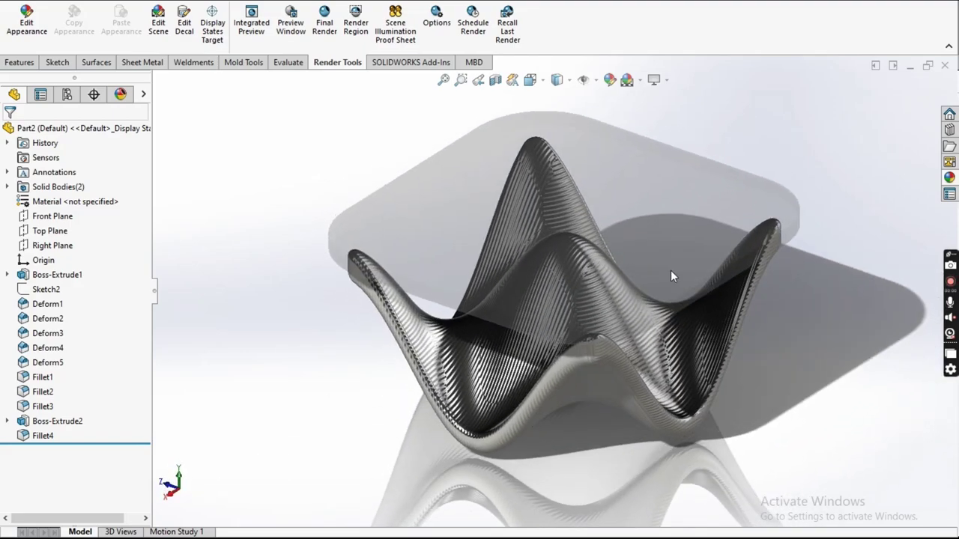
mouse_move(617, 251)
middle_down()
mouse_move(531, 276)
mouse_move(552, 198)
mouse_move(535, 197)
mouse_move(516, 265)
mouse_move(554, 261)
mouse_move(552, 274)
mouse_move(528, 282)
middle_up()
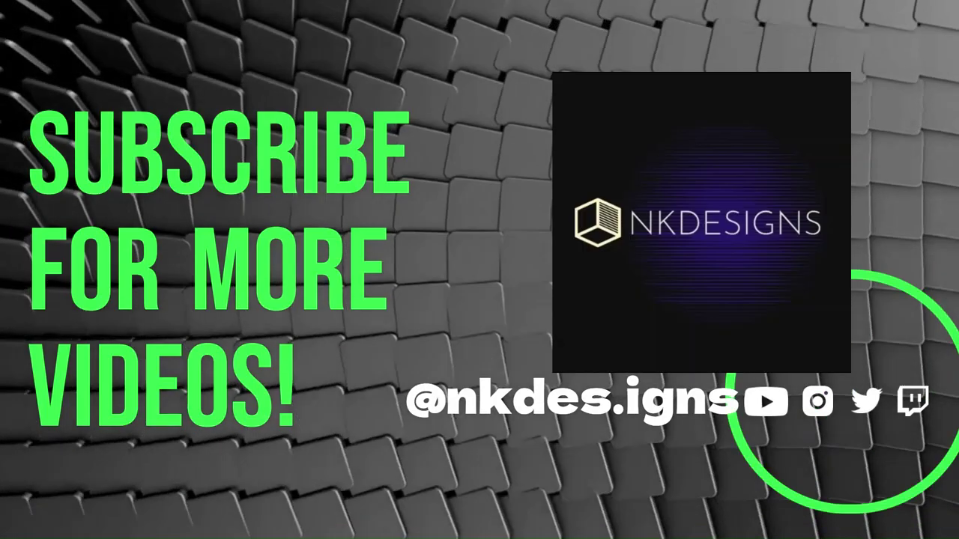